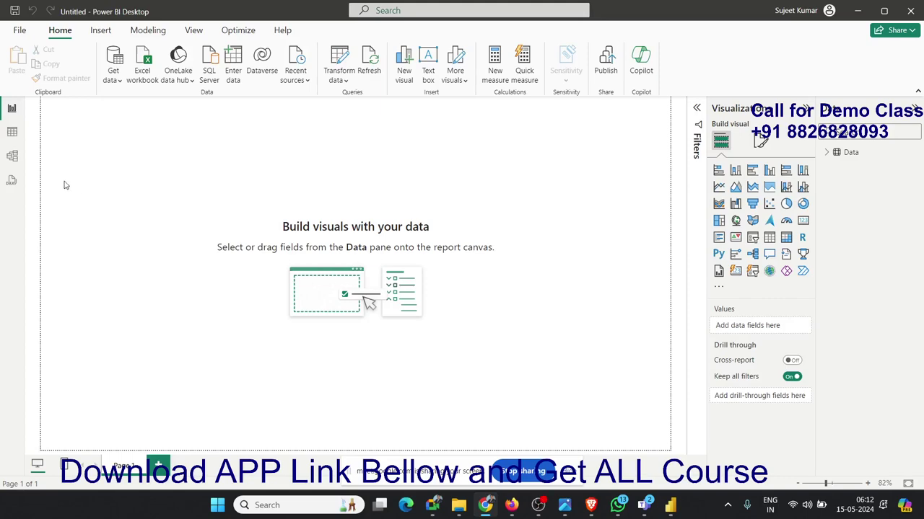
# - Switch to Table view and inspect the Data table's Month and Year columns across the rows
pyautogui.click(15, 136)
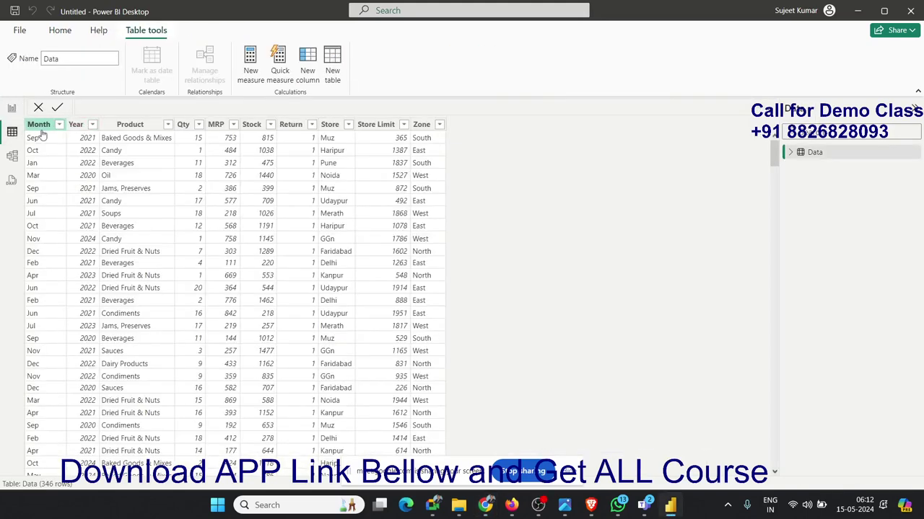
pyautogui.click(44, 129)
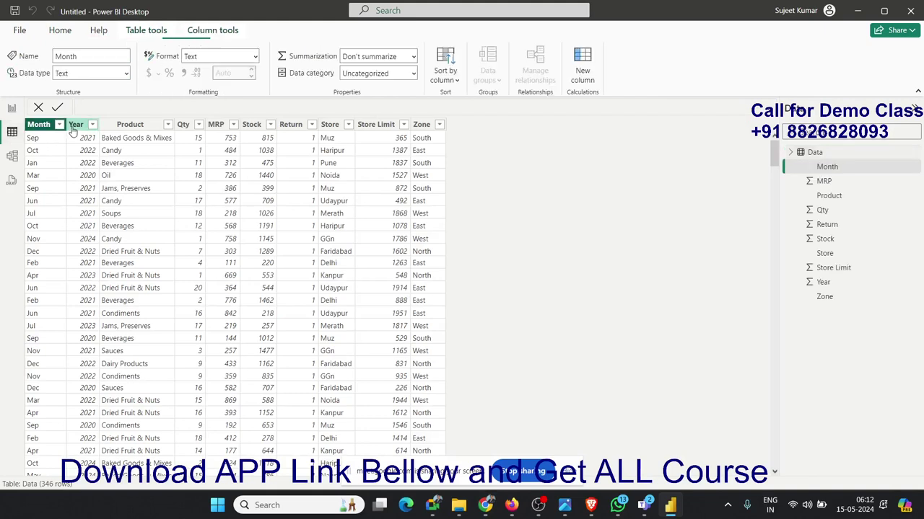
pyautogui.click(75, 129)
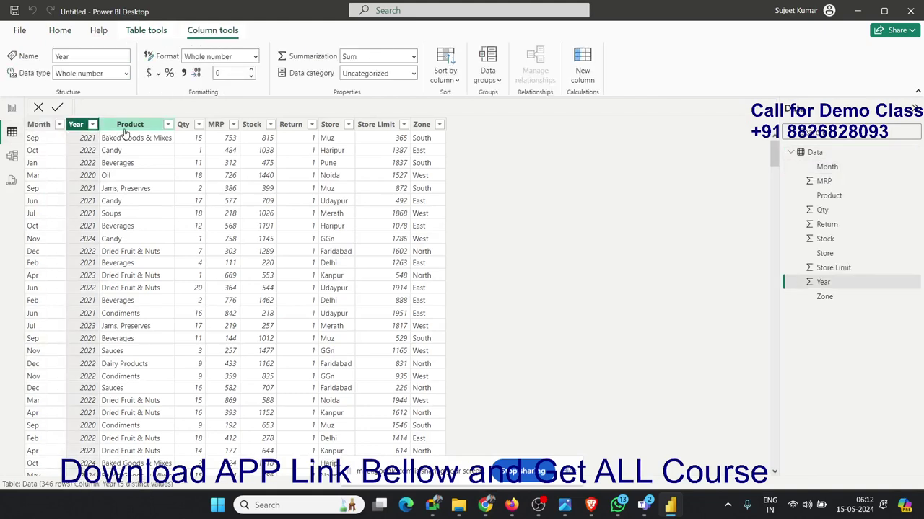
pyautogui.click(56, 147)
pyautogui.scroll(-5, 49, 181)
pyautogui.scroll(5, 49, 186)
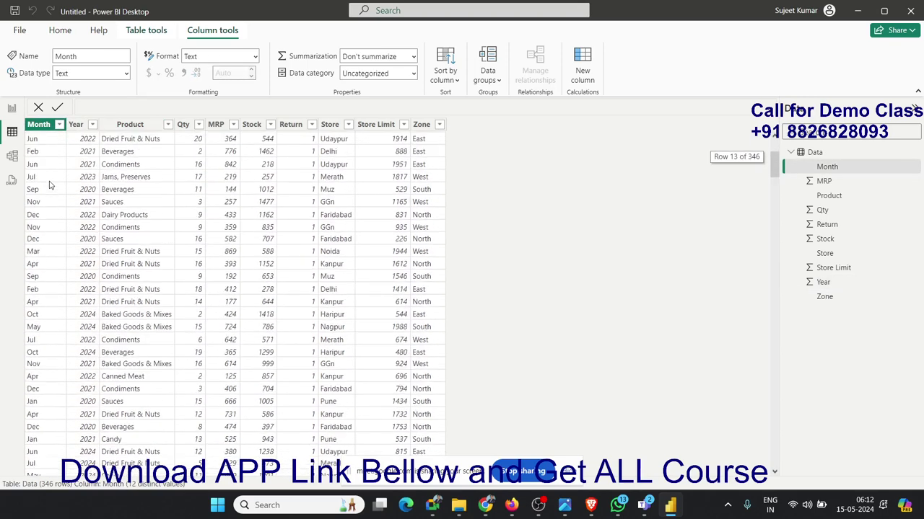
pyautogui.scroll(4, 49, 186)
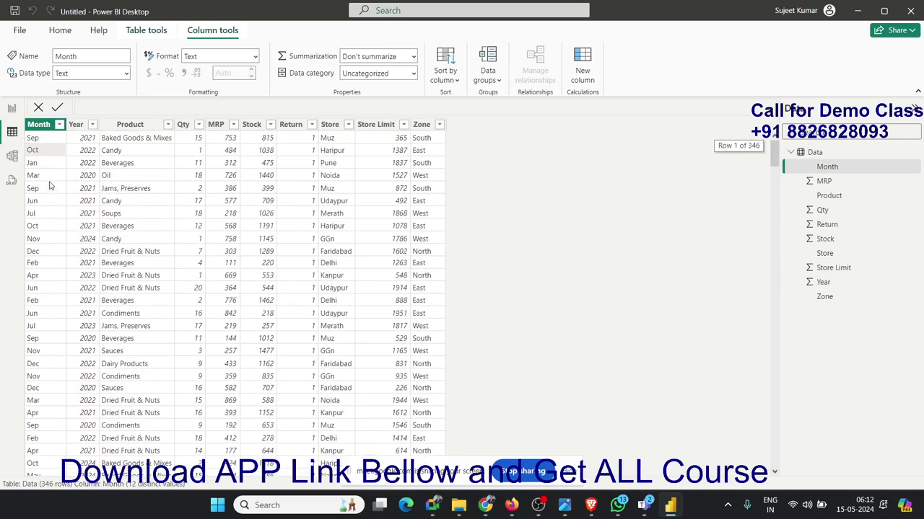
# - Start a new column Date = "1-"&Data[Month] using the Month column reference
pyautogui.click(581, 68)
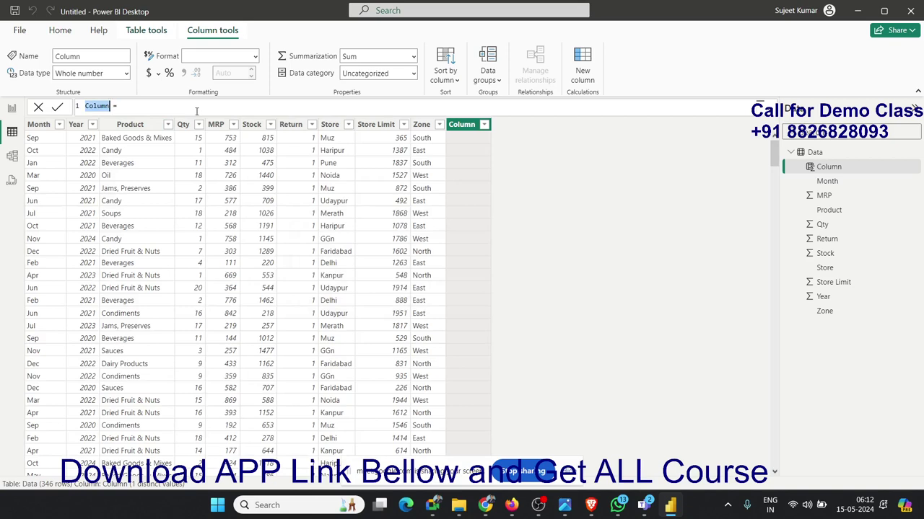
pyautogui.write('Date =')
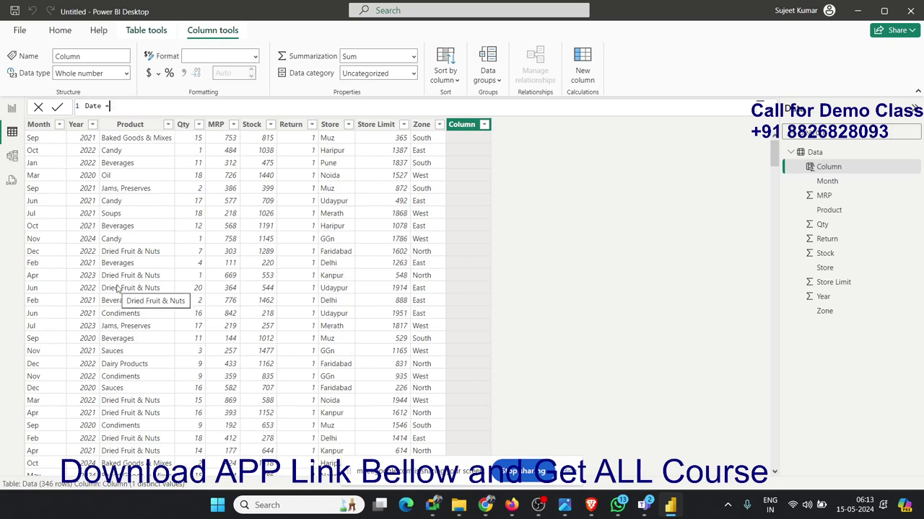
pyautogui.write('"1')
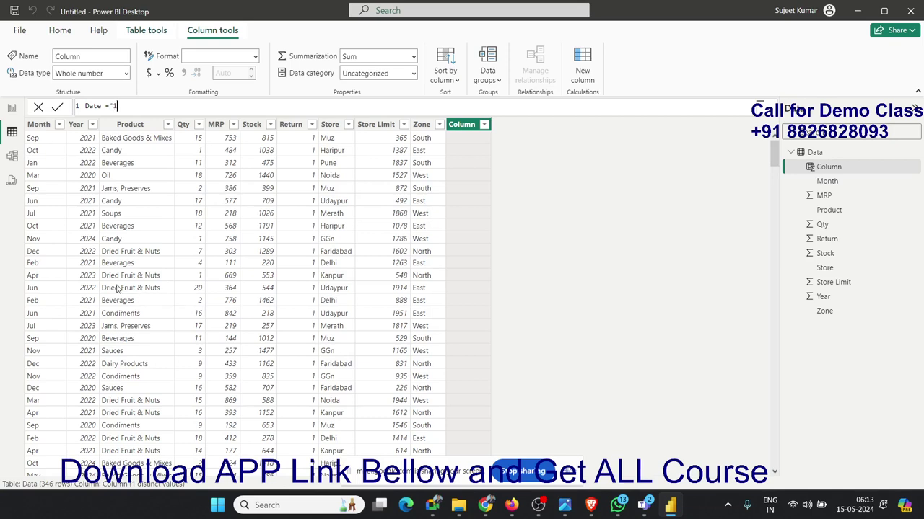
pyautogui.write('-"')
pyautogui.write('&')
pyautogui.write('mon')
pyautogui.press('Tab')
pyautogui.press('BackSpace')
pyautogui.press('BackSpace')
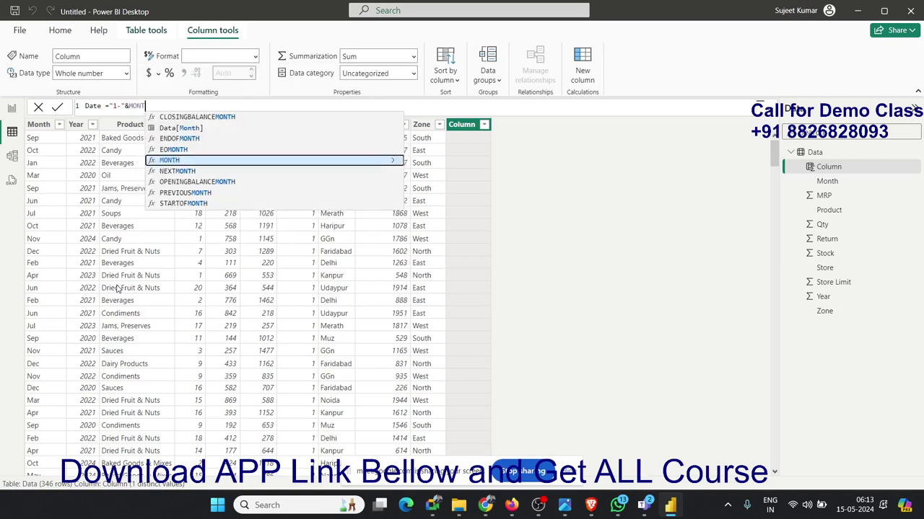
pyautogui.press('Up')
pyautogui.press('Tab')
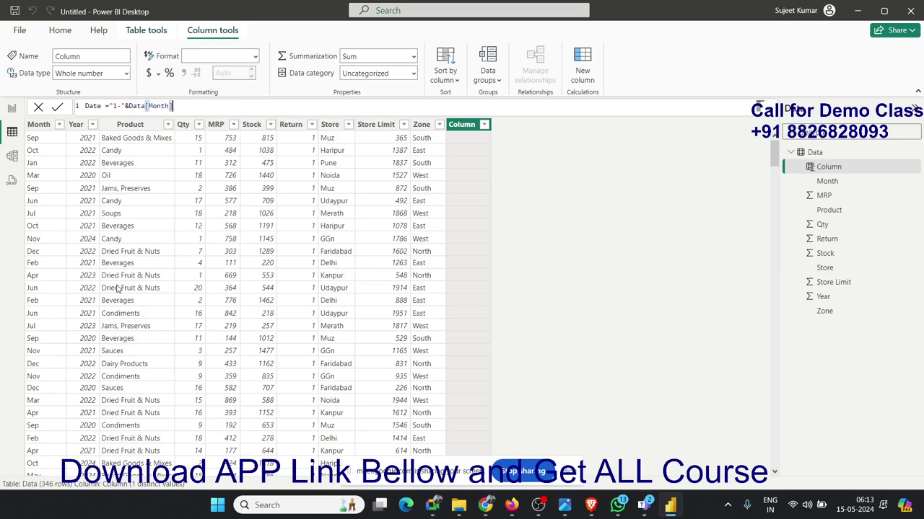
# - Append &"-"&Data[Year] and commit the Date column, giving text like 1-Sep-2021
pyautogui.write('&"-"')
pyautogui.write('&yea')
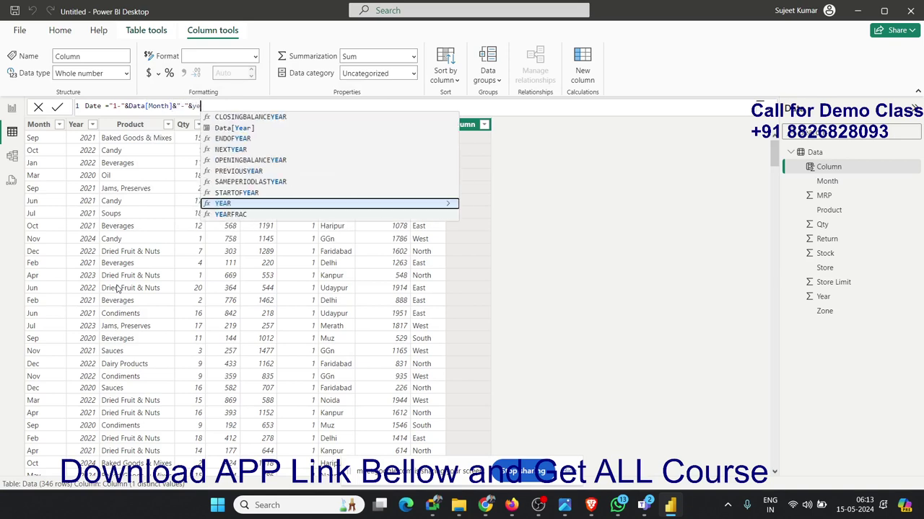
pyautogui.press('Up')
pyautogui.press('Up')
pyautogui.press('Up')
pyautogui.press('Up')
pyautogui.press('Up')
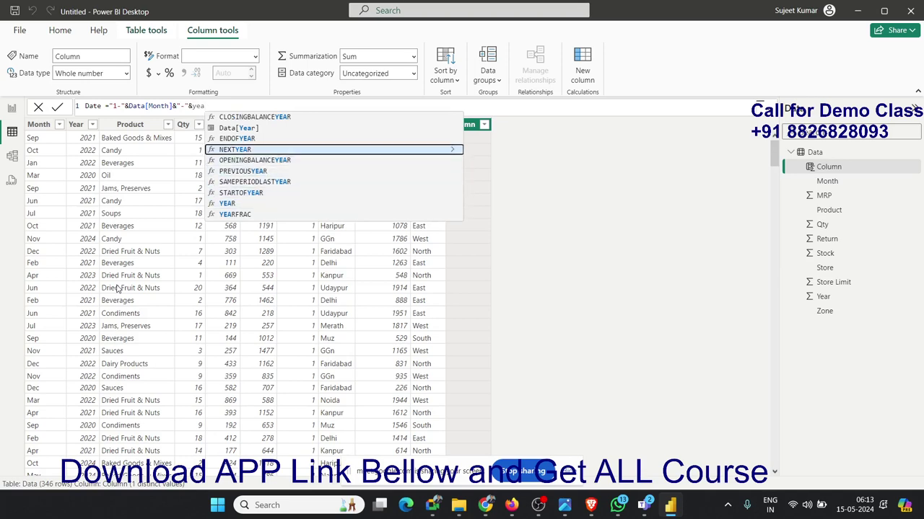
pyautogui.press('Up')
pyautogui.press('Up')
pyautogui.press('Tab')
pyautogui.press('Return')
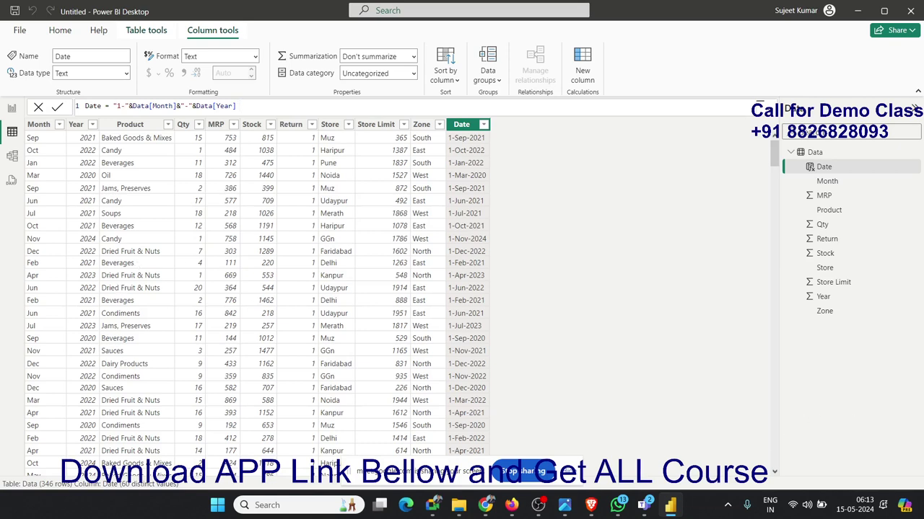
pyautogui.hotkey('alt', 'Tab')
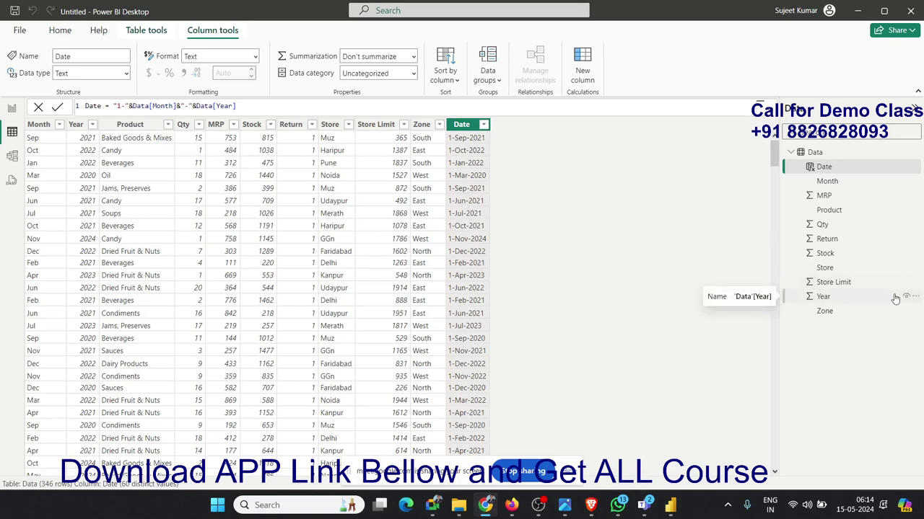
# - Change the Date column's data type to Date and confirm the change
pyautogui.click(124, 75)
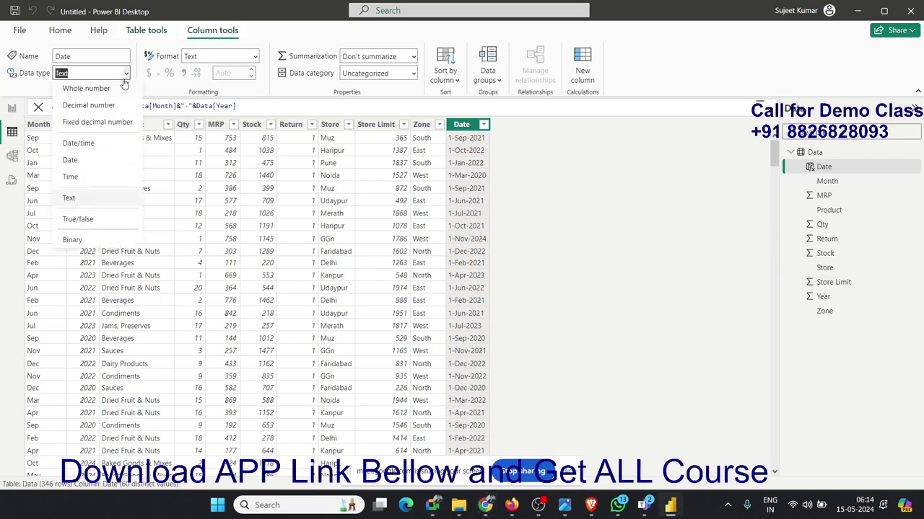
pyautogui.click(97, 161)
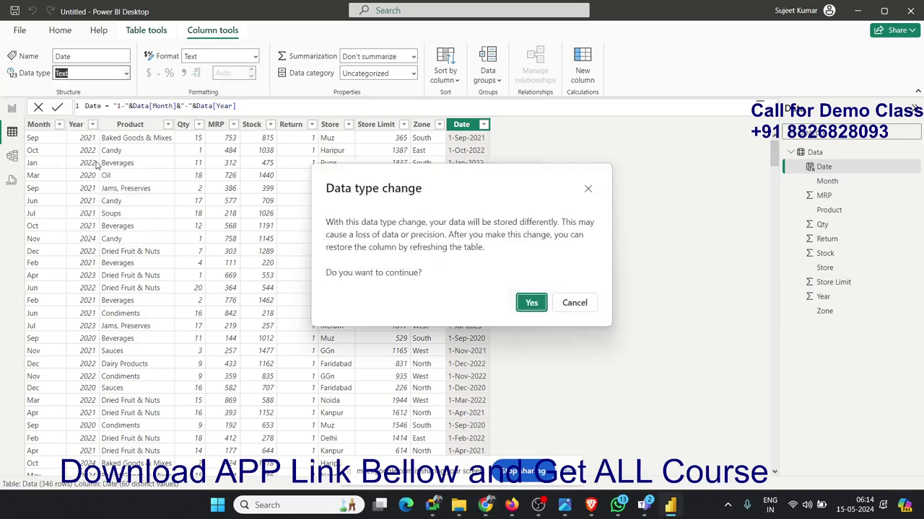
pyautogui.click(531, 303)
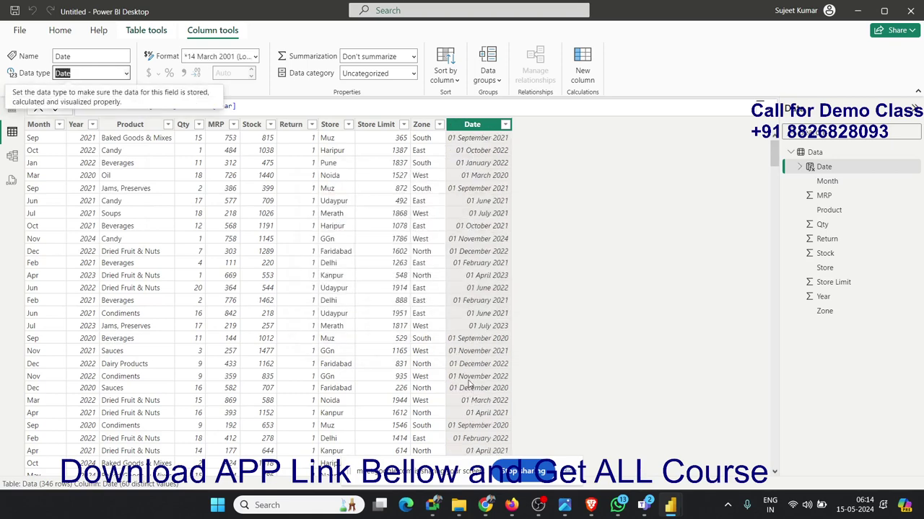
# - Rewrite the Date formula as ("1-"&Data[Month]&"-"&Data[Year])+0 and start another new column
pyautogui.click(254, 106)
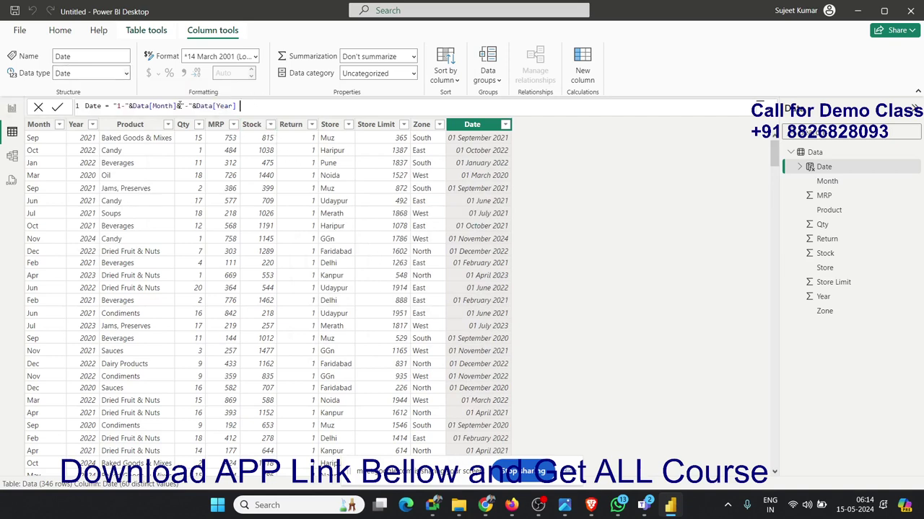
pyautogui.click(108, 106)
pyautogui.write('(')
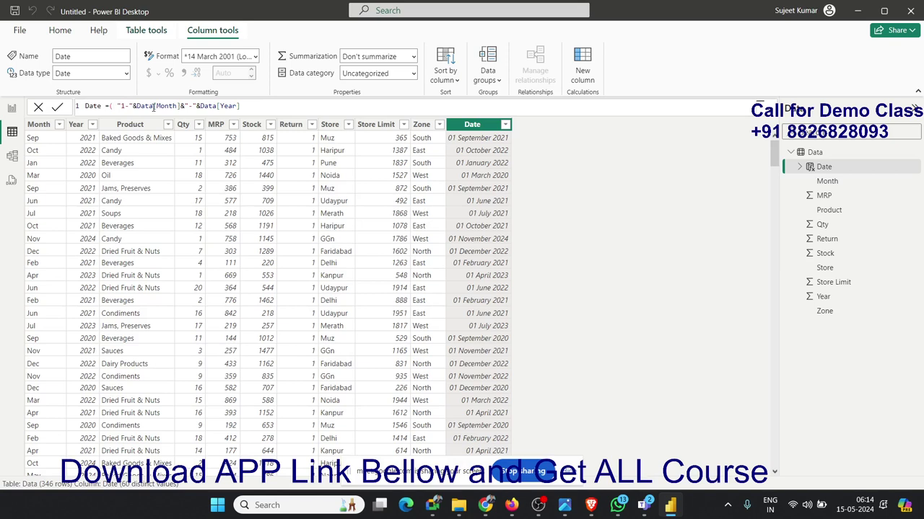
pyautogui.click(251, 105)
pyautogui.write(')+0')
pyautogui.press('Return')
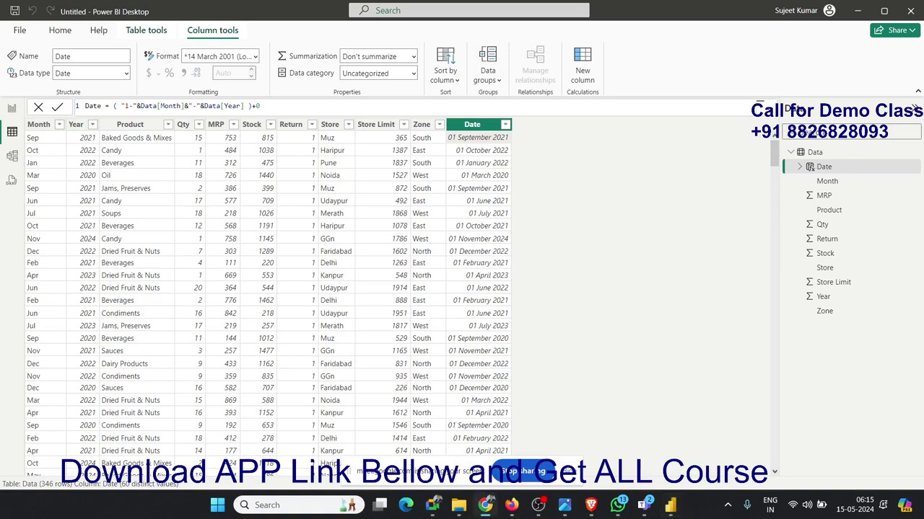
pyautogui.click(491, 189)
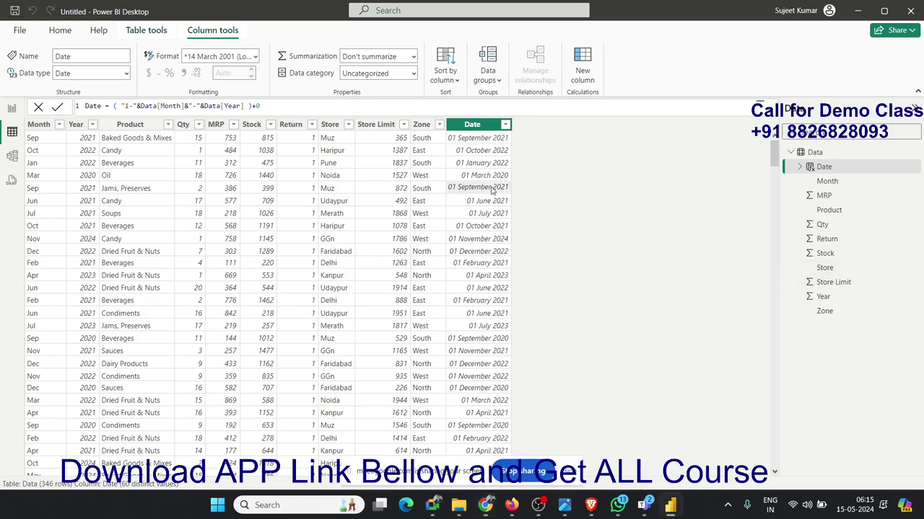
pyautogui.click(581, 77)
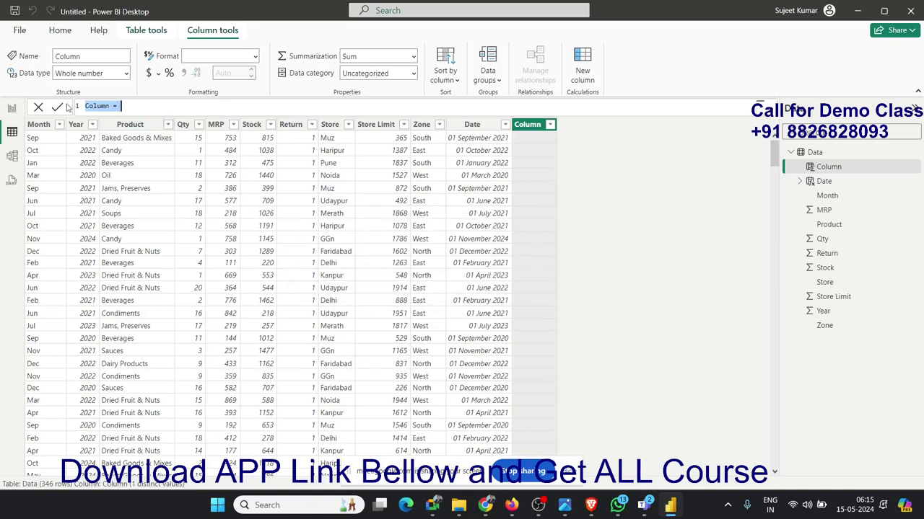
# - Name the new column M and set its expression to Data[Date]
pyautogui.doubleClick(97, 105)
pyautogui.write('M = ')
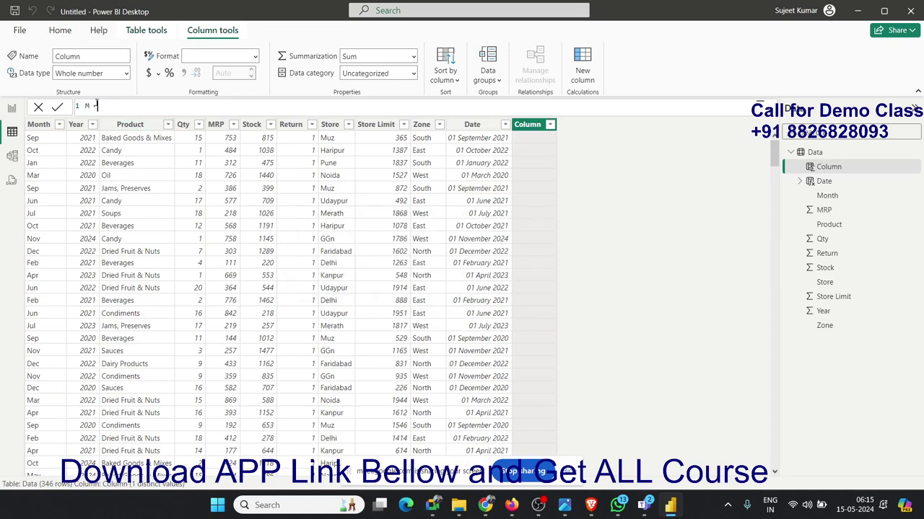
pyautogui.write('date')
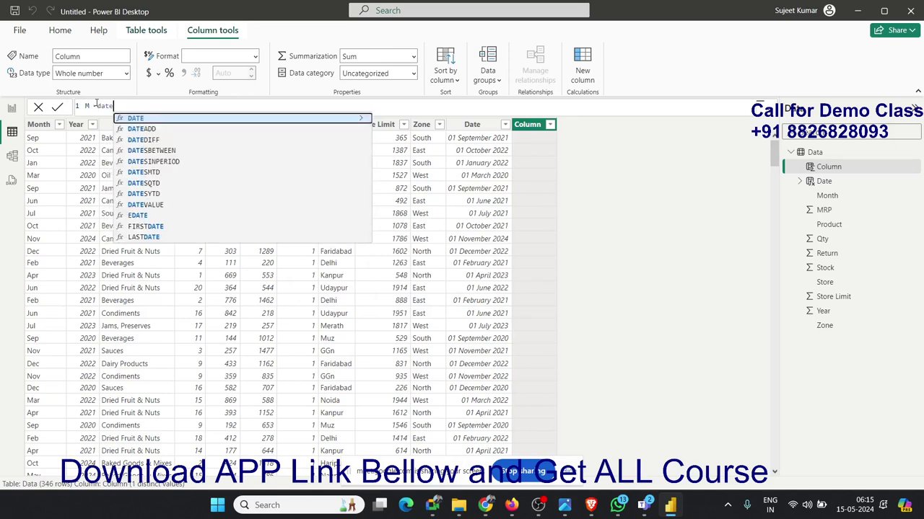
pyautogui.press('BackSpace')
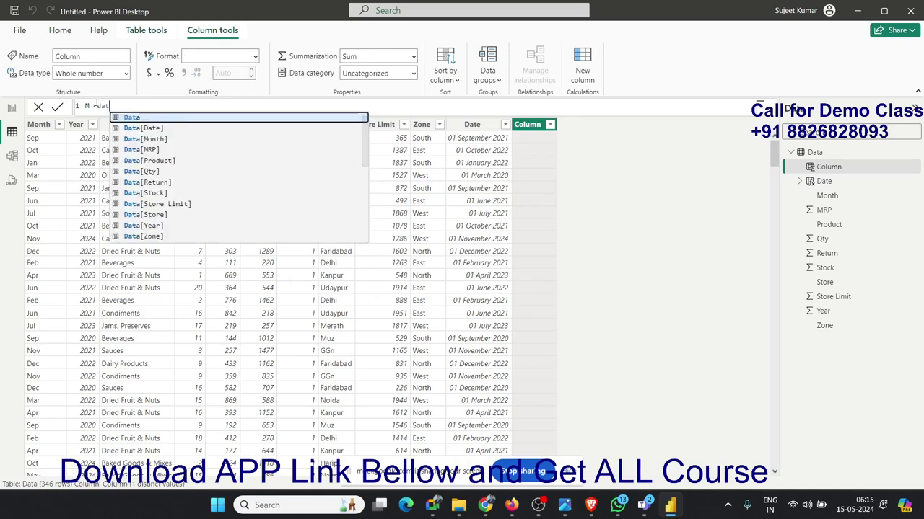
pyautogui.press('Down')
pyautogui.press('Tab')
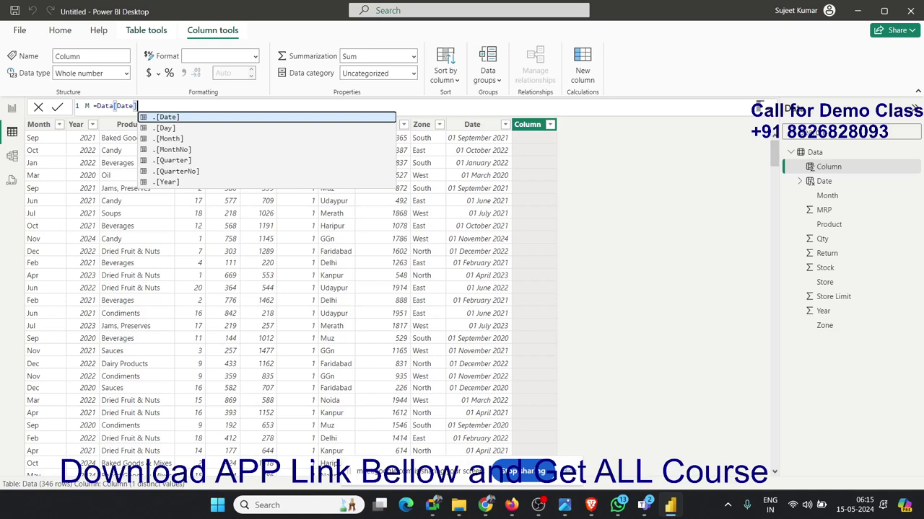
pyautogui.press('Escape')
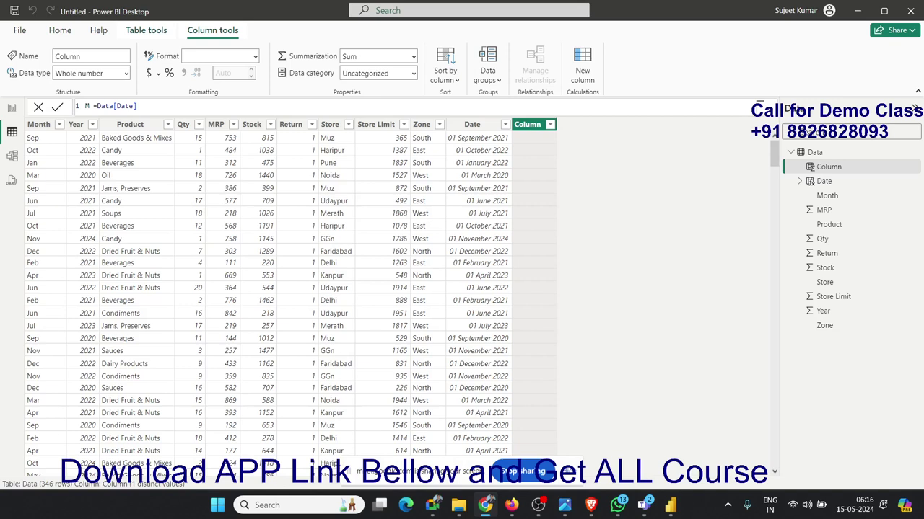
# - Add the .[Day] date part so M = Data[Date].[Day], showing 1
pyautogui.click(183, 108)
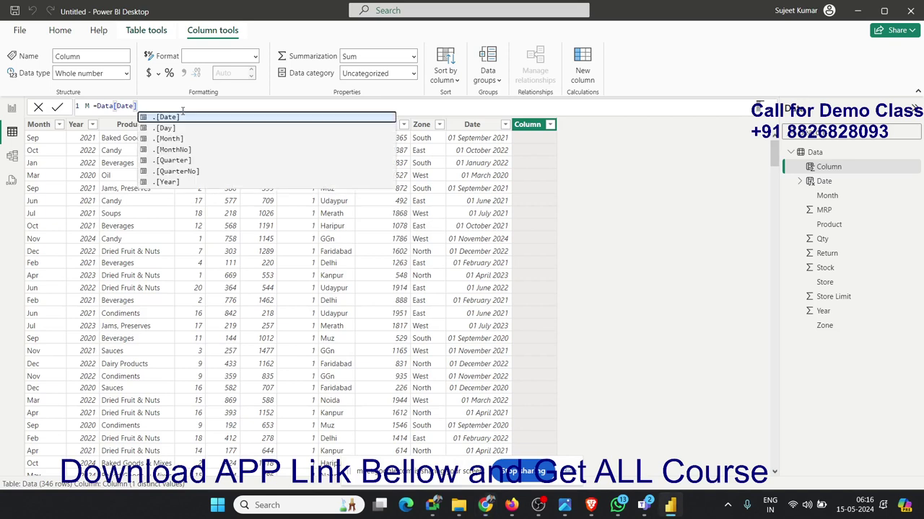
pyautogui.press('Down')
pyautogui.press('Down')
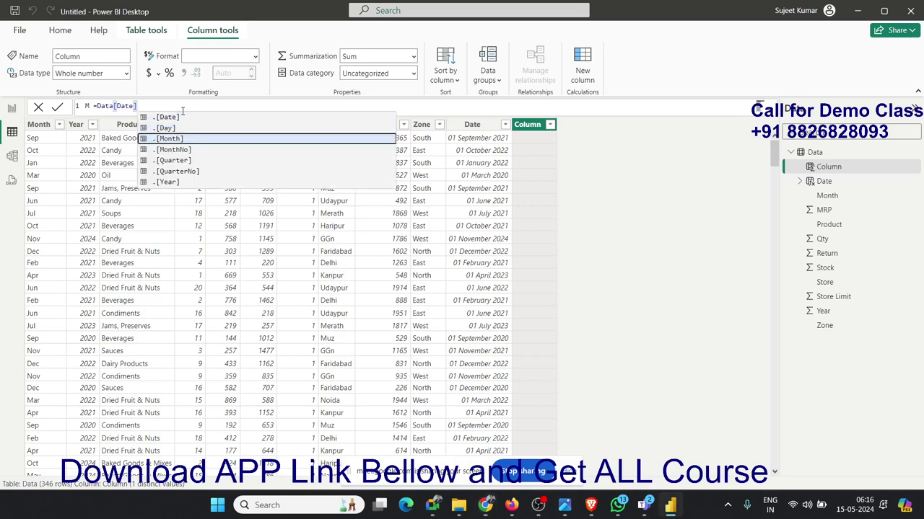
pyautogui.press('Up')
pyautogui.press('Up')
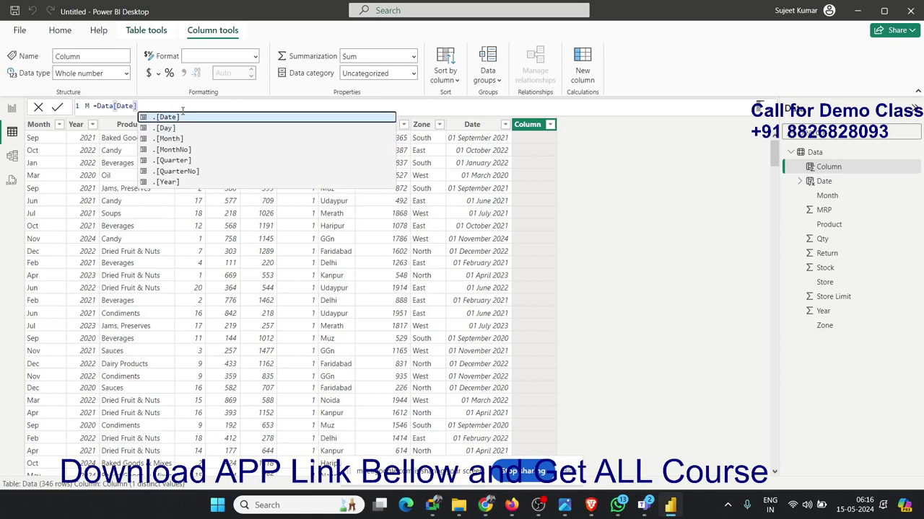
pyautogui.press('Down')
pyautogui.press('Tab')
pyautogui.press('Return')
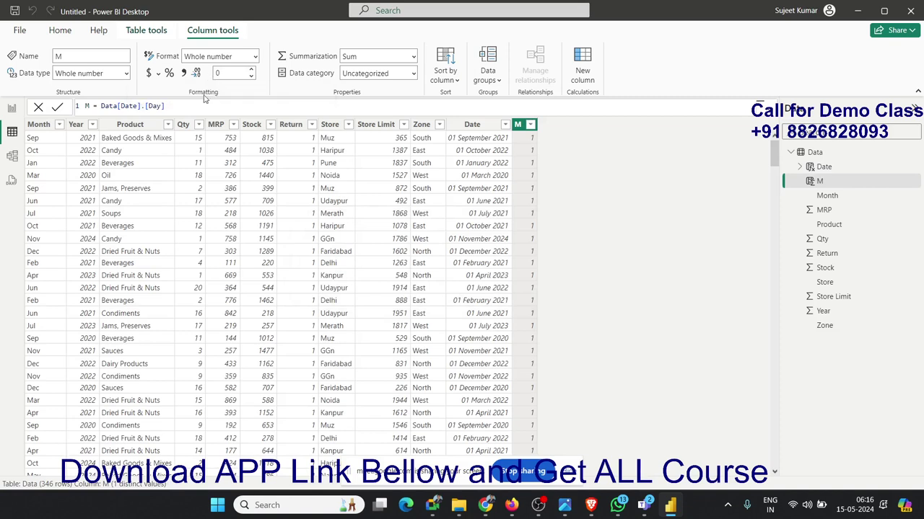
# - Try Data[Date].[Month] then .[MonthNo] in column M, showing month names then numbers
pyautogui.click(199, 102)
pyautogui.press('BackSpace')
pyautogui.press('BackSpace')
pyautogui.press('BackSpace')
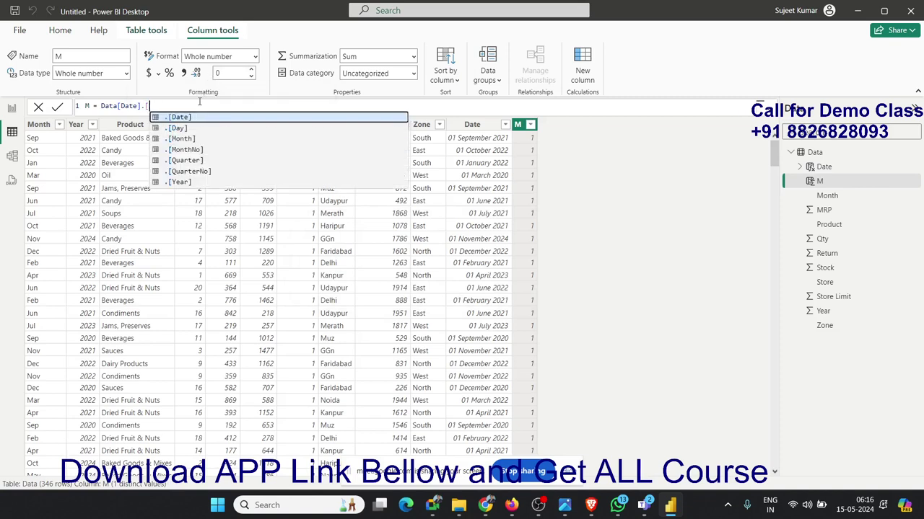
pyautogui.press('Down')
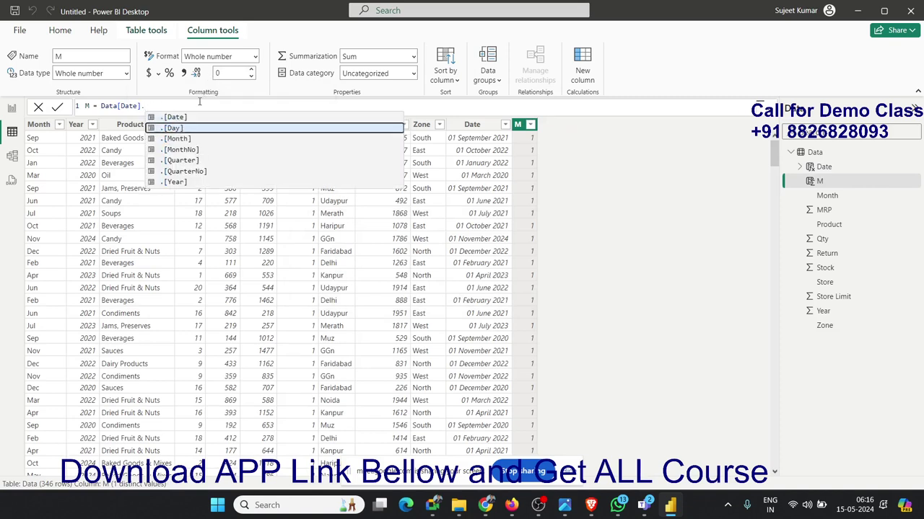
pyautogui.press('Down')
pyautogui.press('Tab')
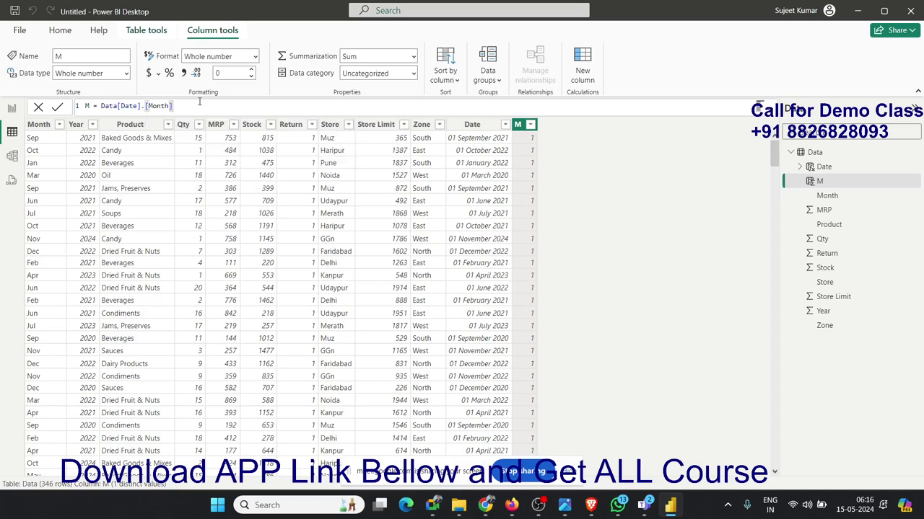
pyautogui.press('Return')
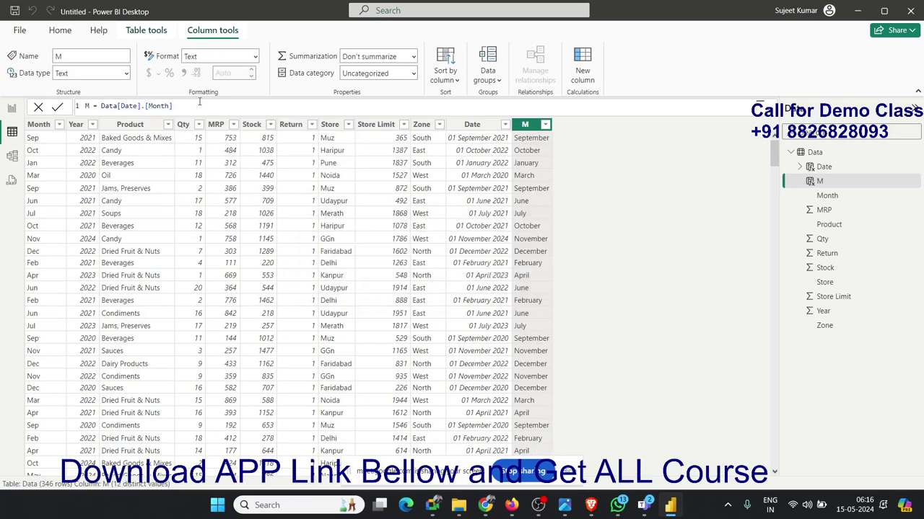
pyautogui.click(199, 105)
pyautogui.press('BackSpace')
pyautogui.press('BackSpace')
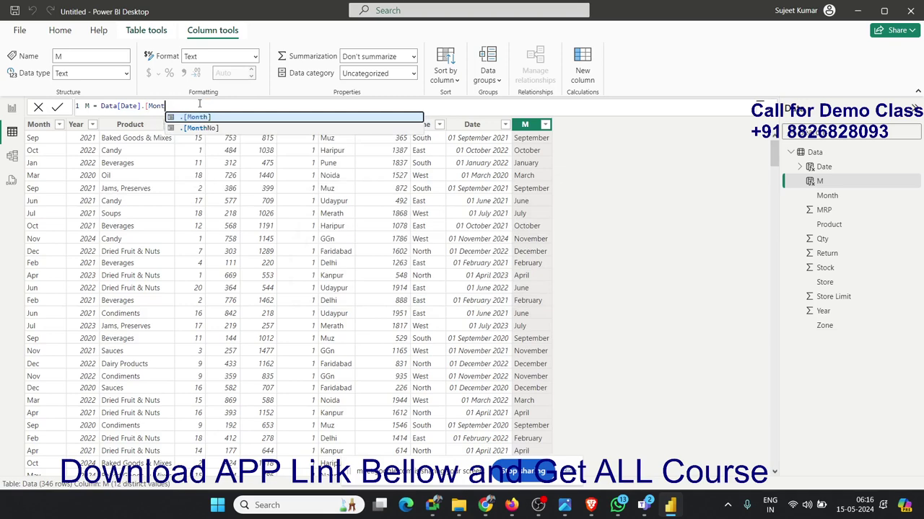
pyautogui.press('Down')
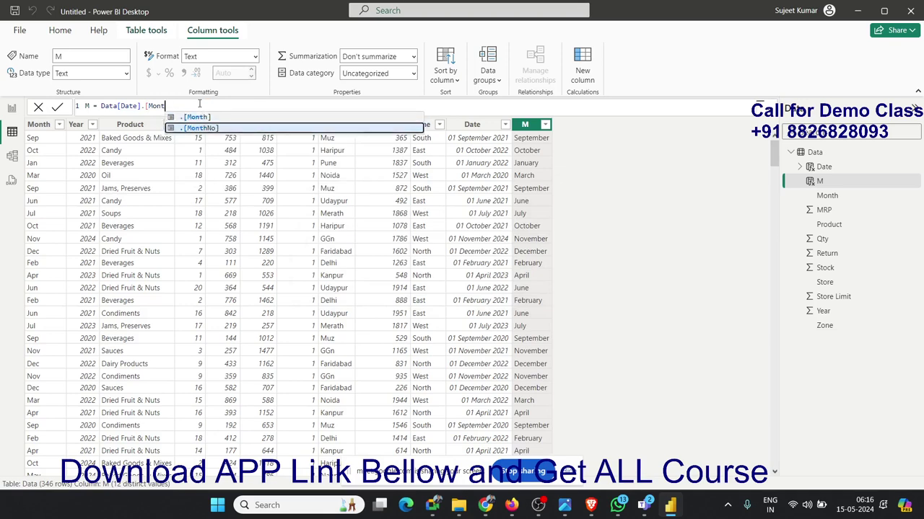
pyautogui.press('Tab')
pyautogui.press('Return')
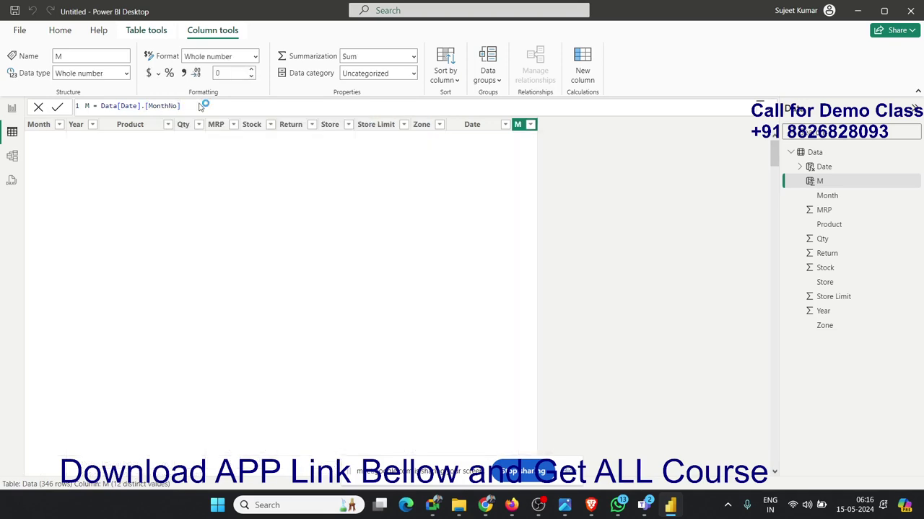
# - Switch column M to Data[Date].[Quarter] to show quarter labels
pyautogui.click(200, 105)
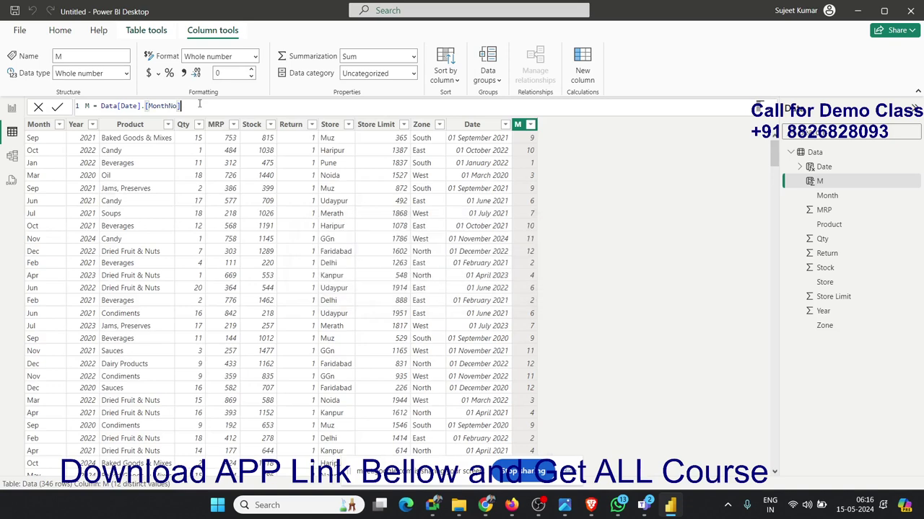
pyautogui.press('BackSpace')
pyautogui.press('BackSpace')
pyautogui.press('BackSpace')
pyautogui.press('BackSpace')
pyautogui.press('BackSpace')
pyautogui.press('BackSpace')
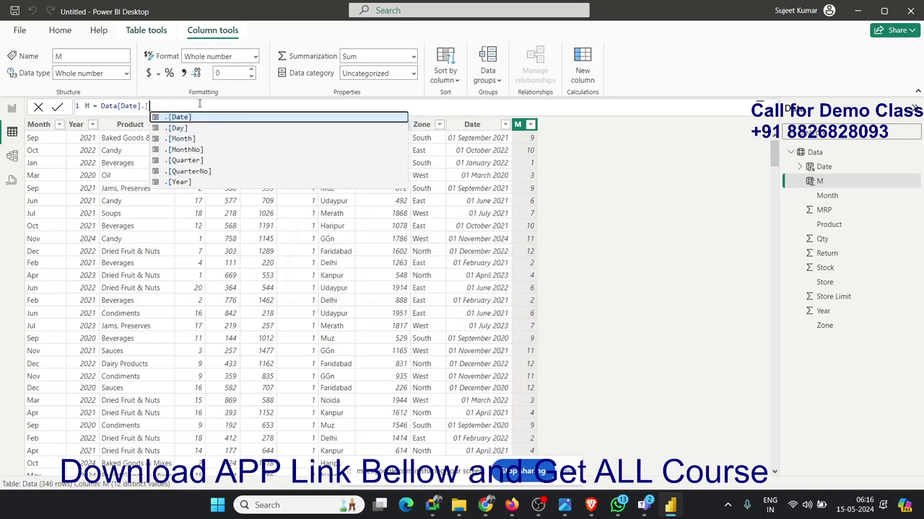
pyautogui.press('Down')
pyautogui.press('Down')
pyautogui.press('Down')
pyautogui.press('Down')
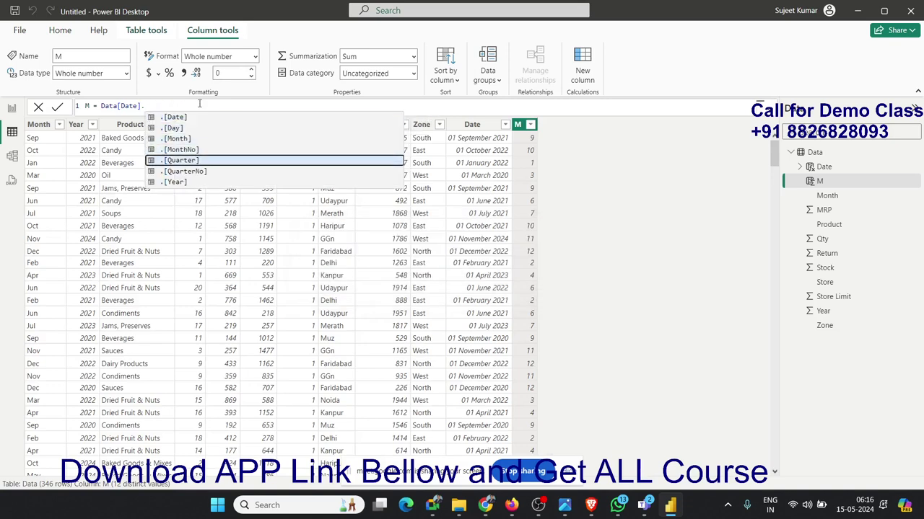
pyautogui.press('Tab')
pyautogui.press('Return')
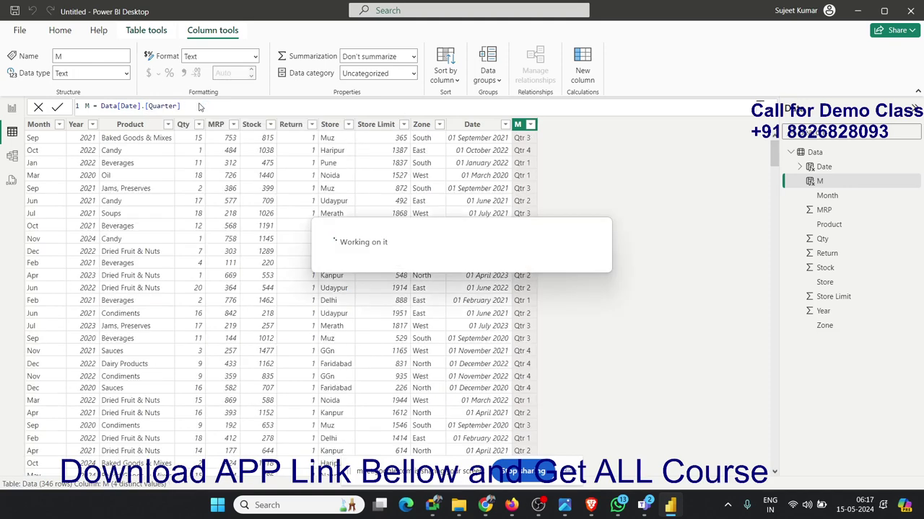
# - Switch column M to Data[Date].[QuarterNo] for quarter numbers like 3, then trim the part
pyautogui.press('BackSpace')
pyautogui.press('BackSpace')
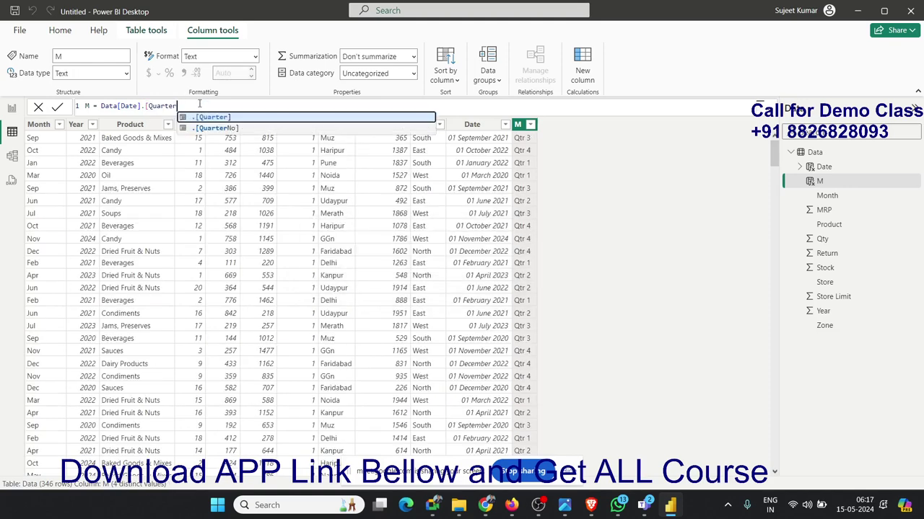
pyautogui.press('BackSpace')
pyautogui.press('BackSpace')
pyautogui.press('BackSpace')
pyautogui.press('BackSpace')
pyautogui.press('BackSpace')
pyautogui.press('Down')
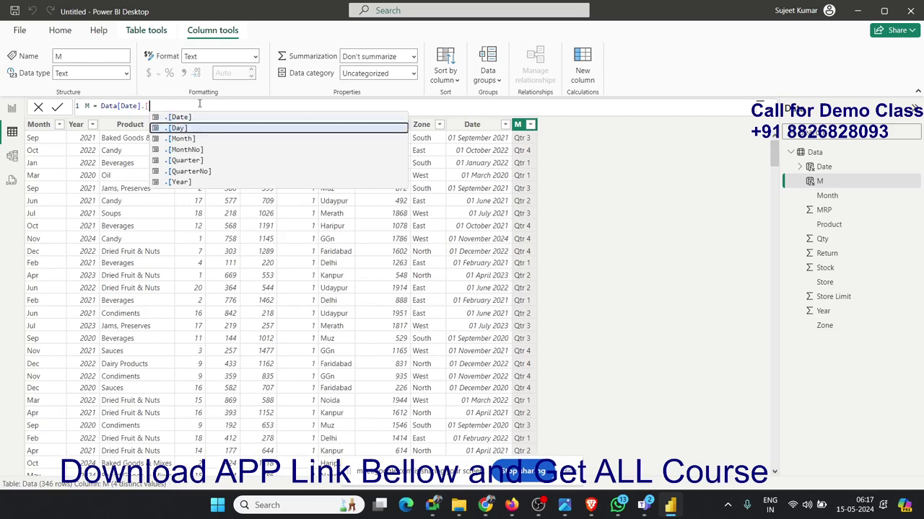
pyautogui.press('Down')
pyautogui.press('Down')
pyautogui.press('Down')
pyautogui.press('Down')
pyautogui.press('Tab')
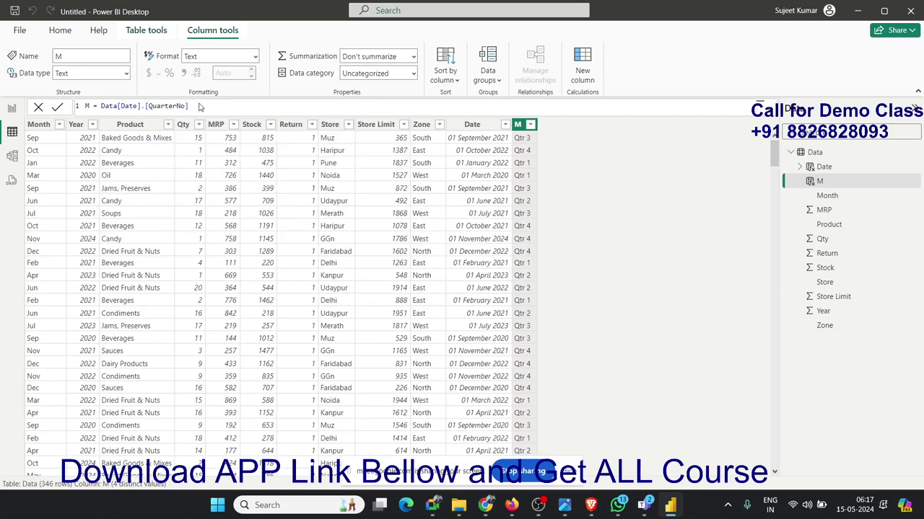
pyautogui.press('Return')
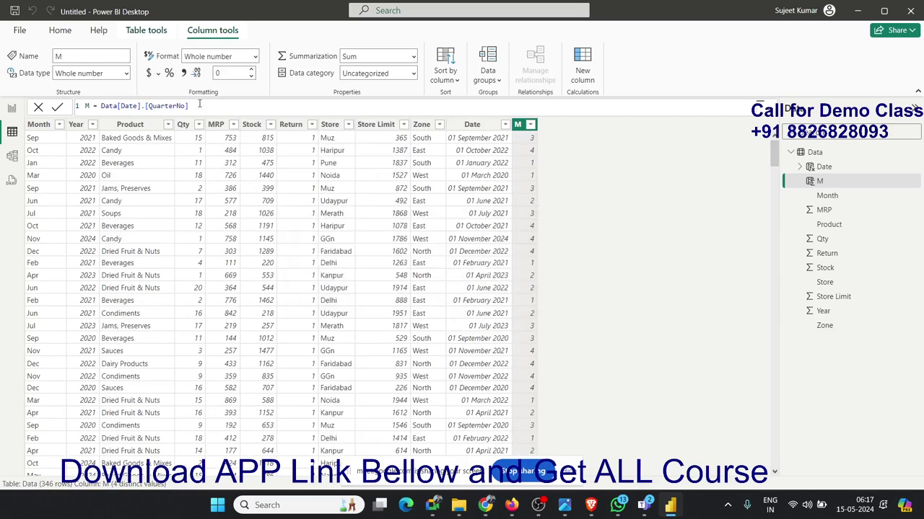
pyautogui.press('BackSpace')
pyautogui.press('BackSpace')
pyautogui.press('BackSpace')
pyautogui.press('BackSpace')
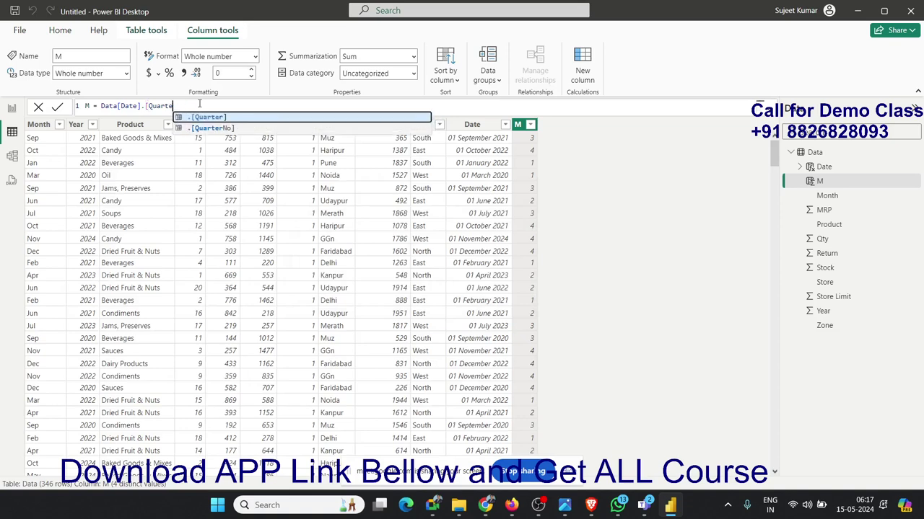
pyautogui.press('BackSpace')
pyautogui.press('BackSpace')
pyautogui.press('BackSpace')
pyautogui.press('BackSpace')
pyautogui.press('BackSpace')
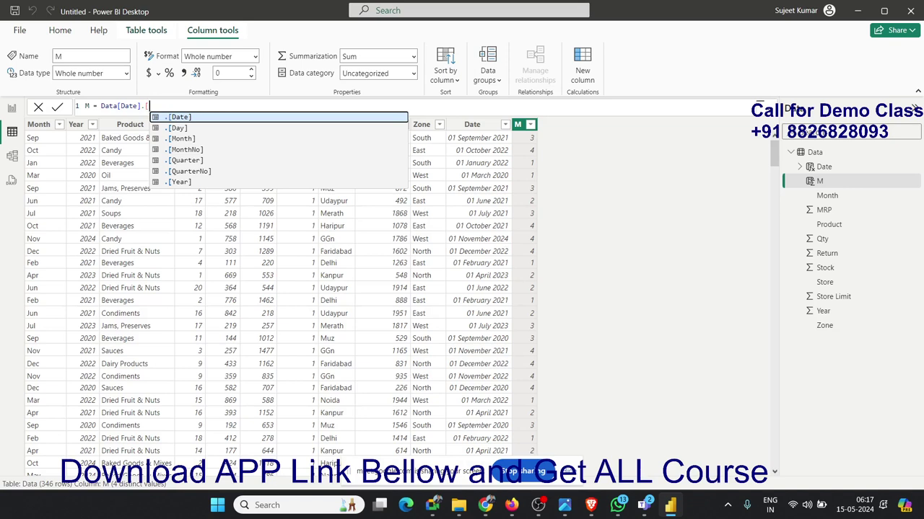
pyautogui.press('Escape')
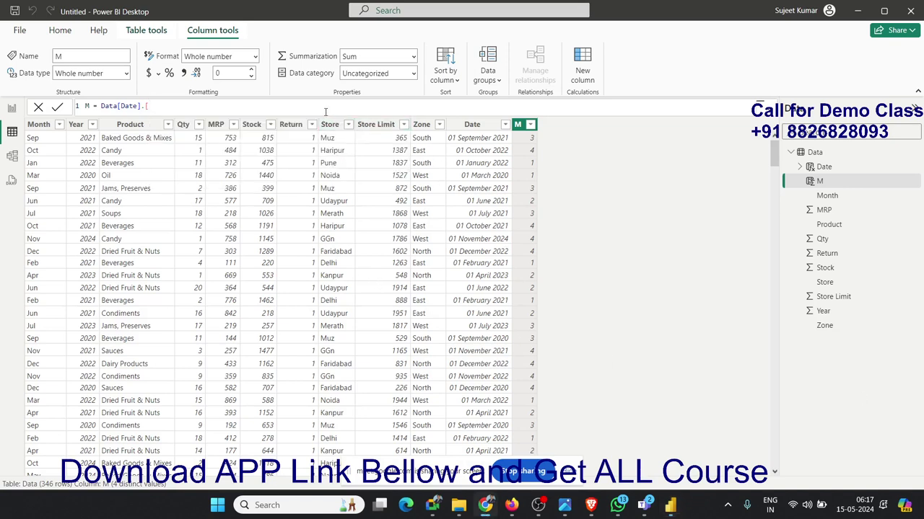
# - Replace column M's formula with DAY(Data[Date]), showing 1 in every row
pyautogui.press('BackSpace')
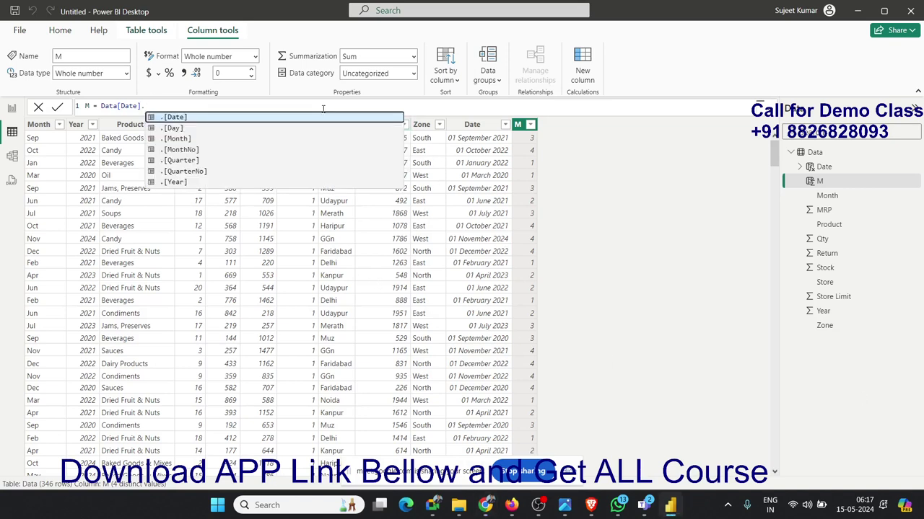
pyautogui.press('BackSpace')
pyautogui.press('BackSpace')
pyautogui.press('BackSpace')
pyautogui.press('BackSpace')
pyautogui.press('BackSpace')
pyautogui.press('BackSpace')
pyautogui.press('BackSpace')
pyautogui.press('BackSpace')
pyautogui.press('BackSpace')
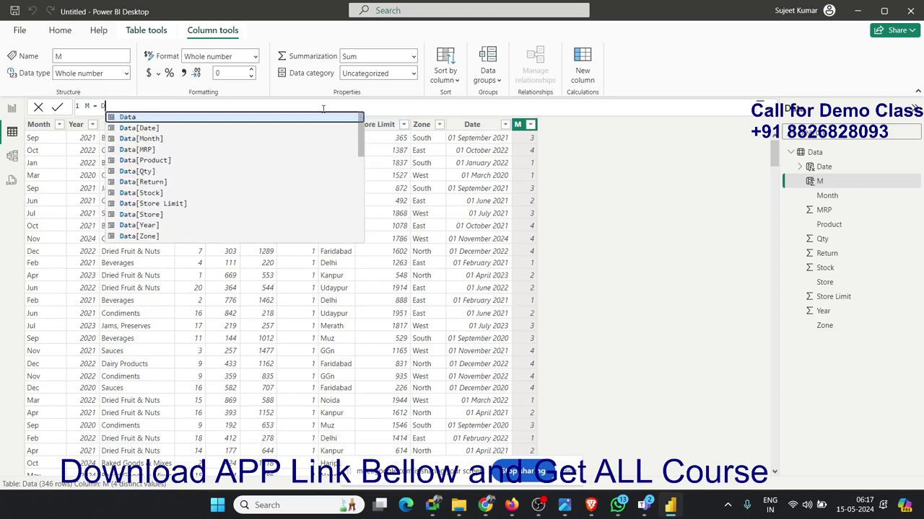
pyautogui.press('BackSpace')
pyautogui.write('day')
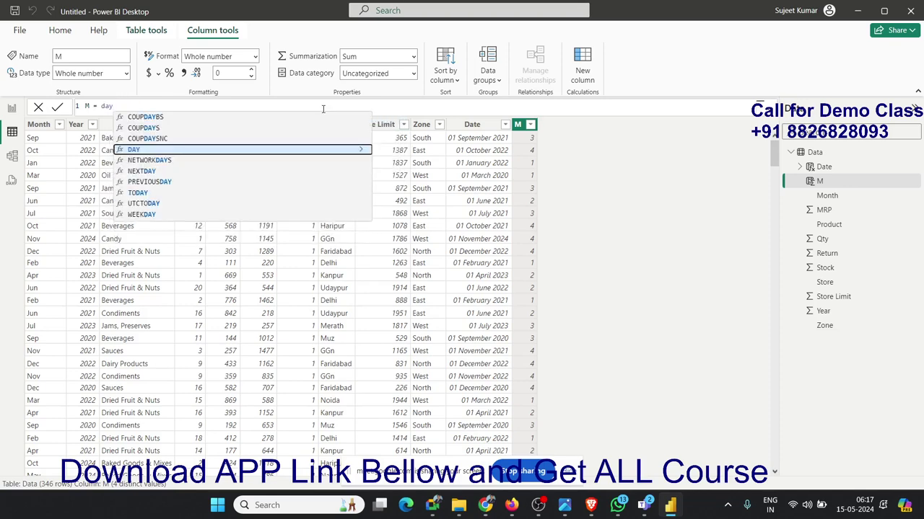
pyautogui.press('Tab')
pyautogui.write('Data')
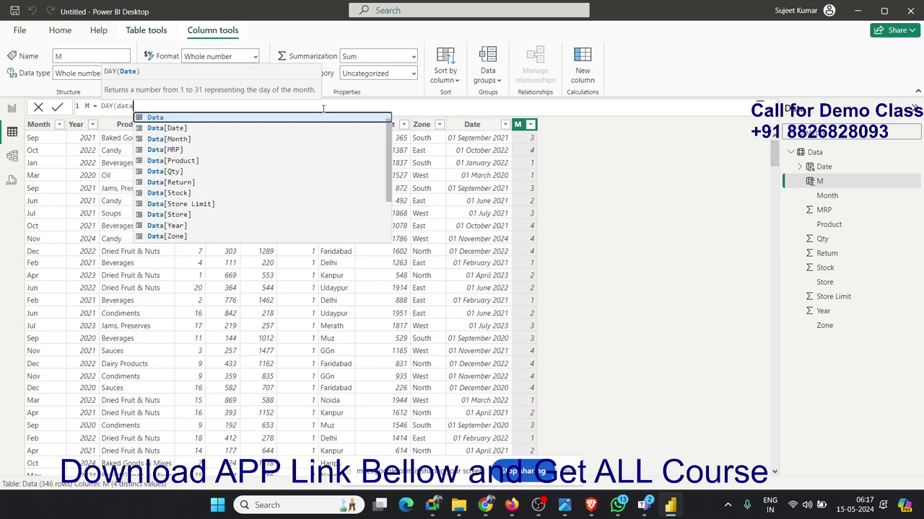
pyautogui.press('Down')
pyautogui.press('Tab')
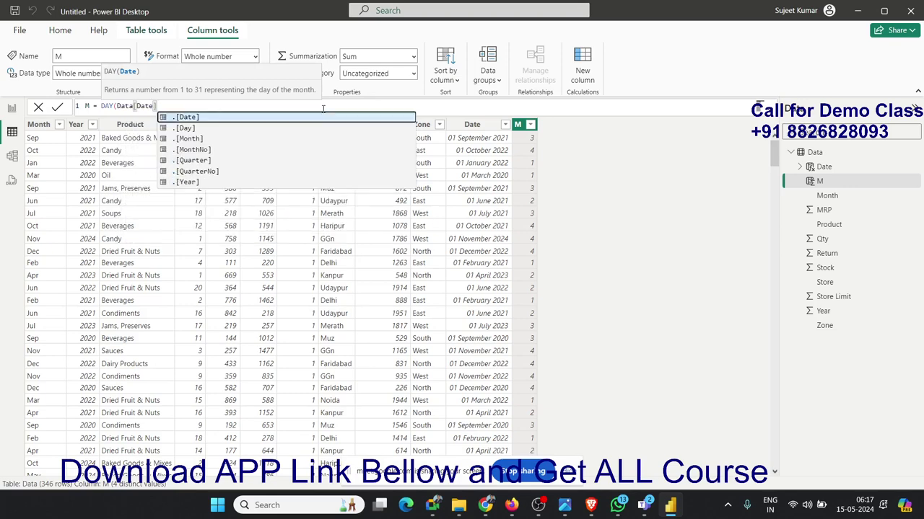
pyautogui.write(')')
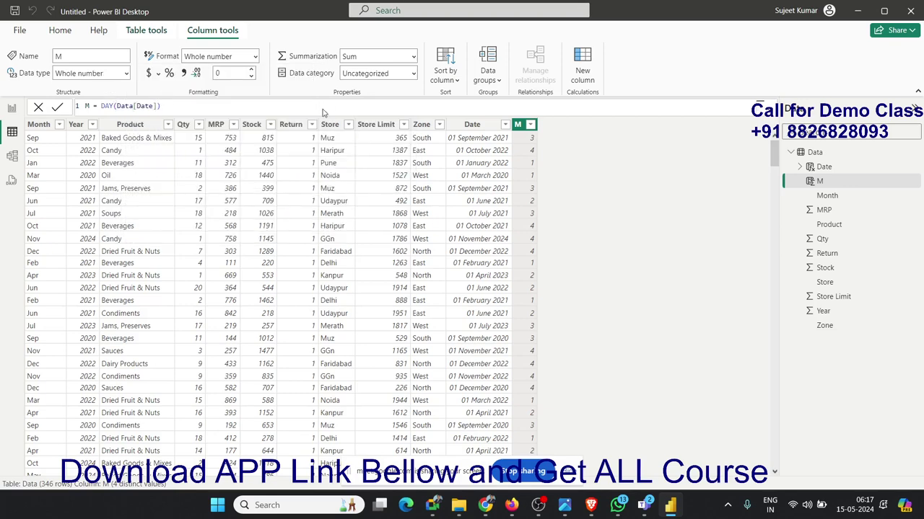
pyautogui.press('Return')
# - Briefly swap in Data[Month], then retype the expression as DAY(Data[Date])
pyautogui.doubleClick(109, 106)
pyautogui.write('month')
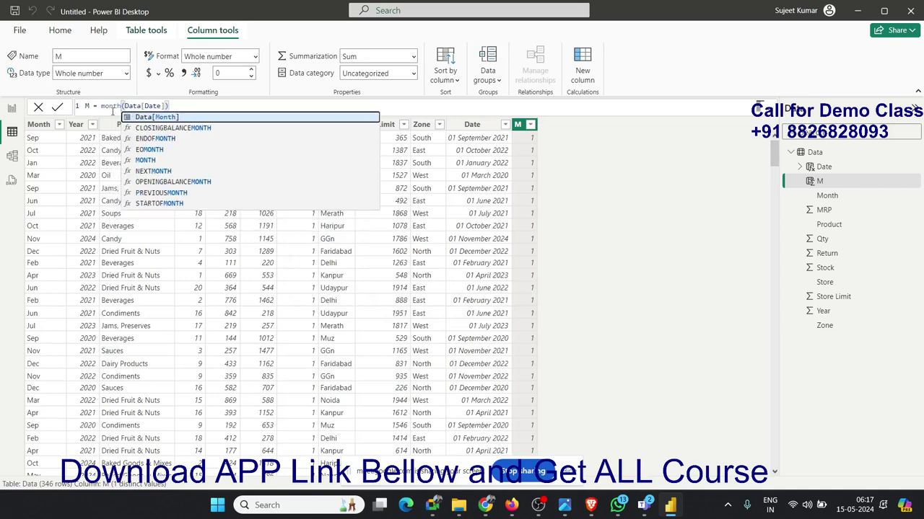
pyautogui.press('Tab')
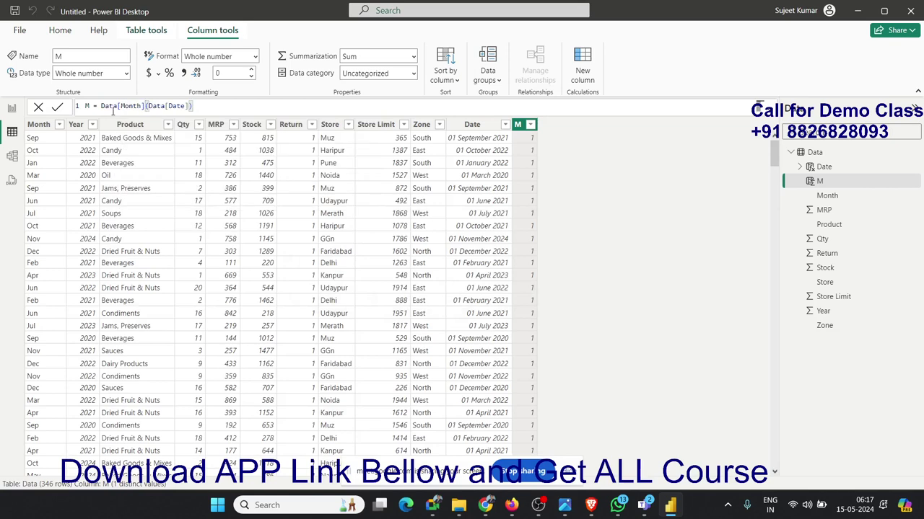
pyautogui.moveTo(216, 109); pyautogui.dragTo(101, 106)
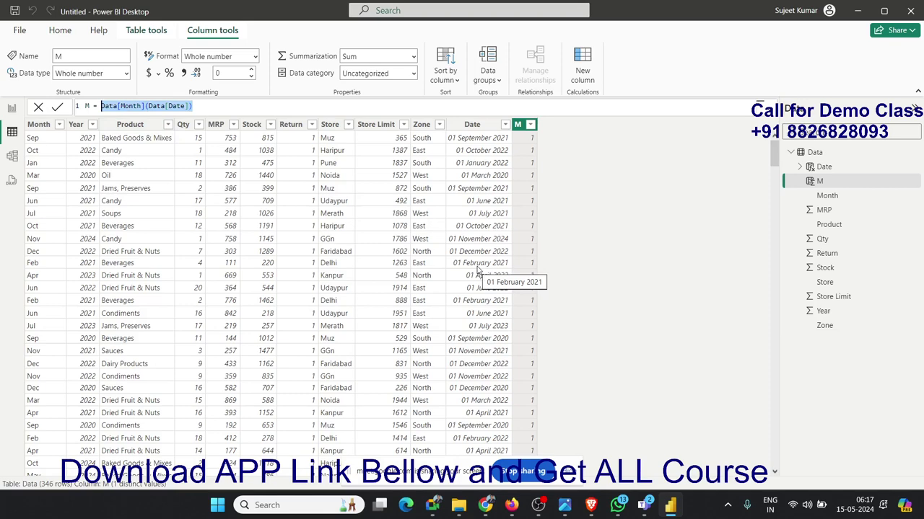
pyautogui.write('day')
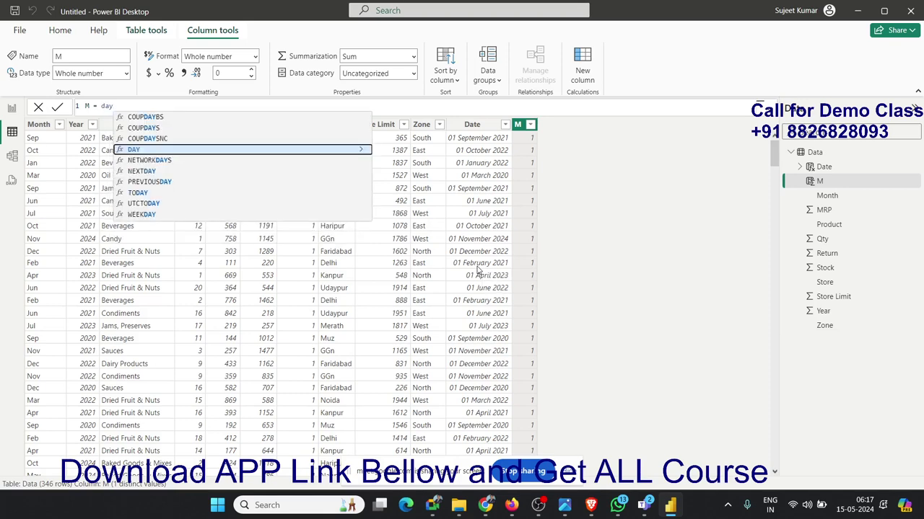
pyautogui.press('Tab')
pyautogui.write('d')
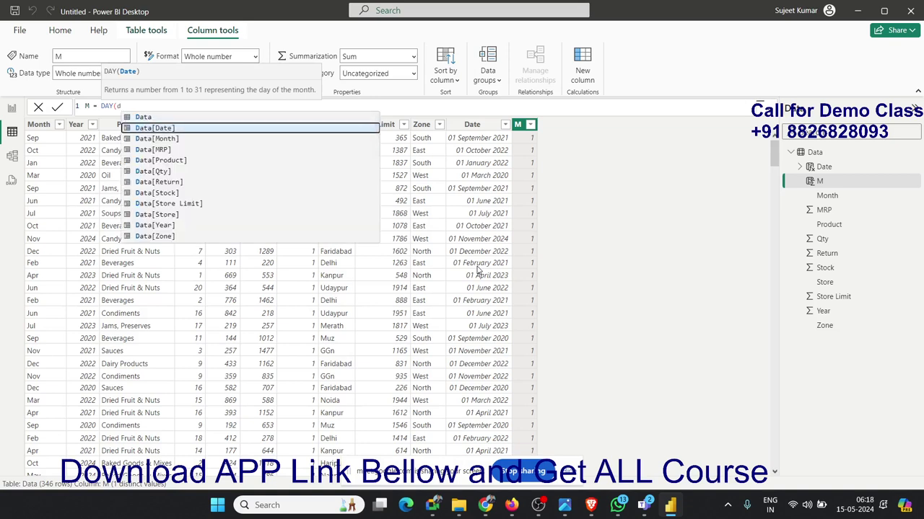
pyautogui.press('Tab')
pyautogui.write(')')
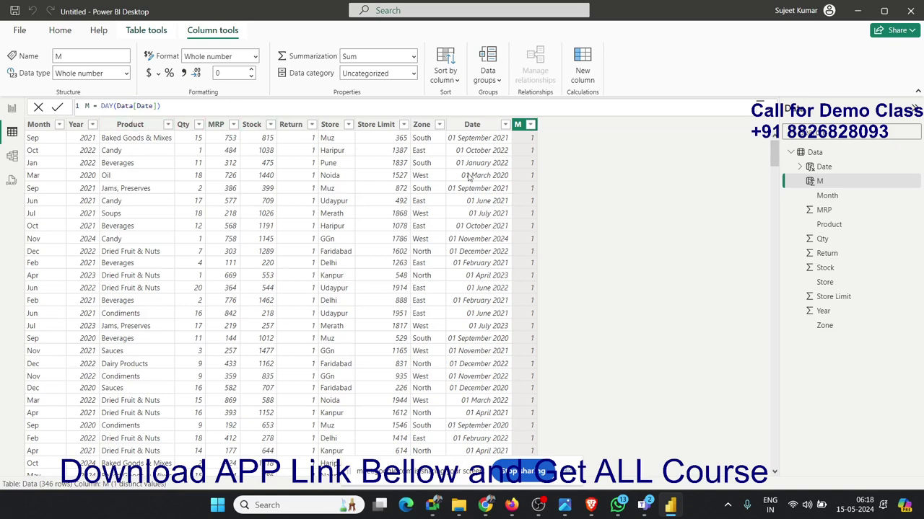
# - Wrap the expression as WEEKDAY(DAY(Data[Date]),2), giving 7 in every row
pyautogui.write('wee')
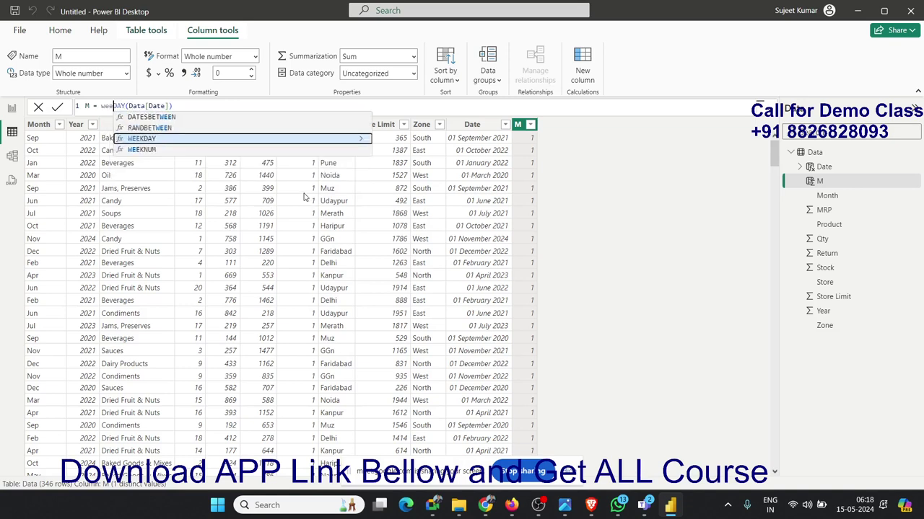
pyautogui.press('Tab')
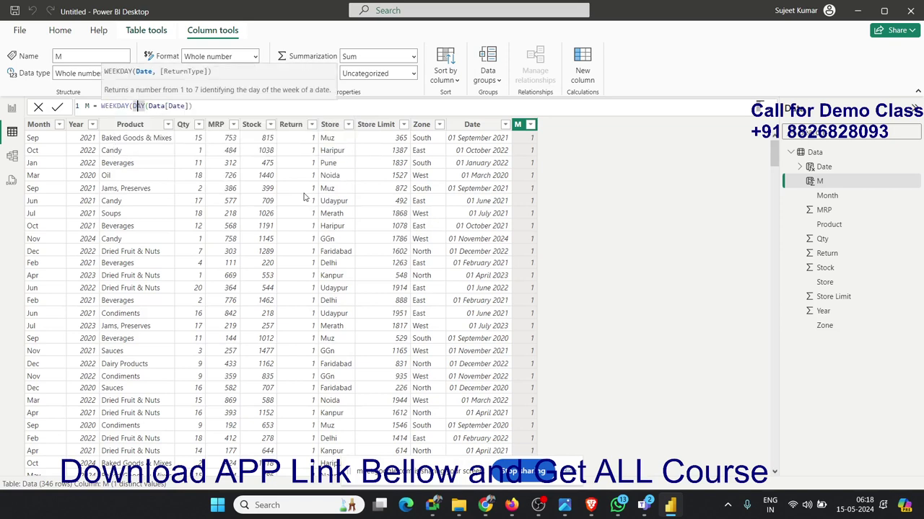
pyautogui.press('Right')
pyautogui.press('Right')
pyautogui.press('Right')
pyautogui.press('Right')
pyautogui.press('Right')
pyautogui.press('Right')
pyautogui.write(',')
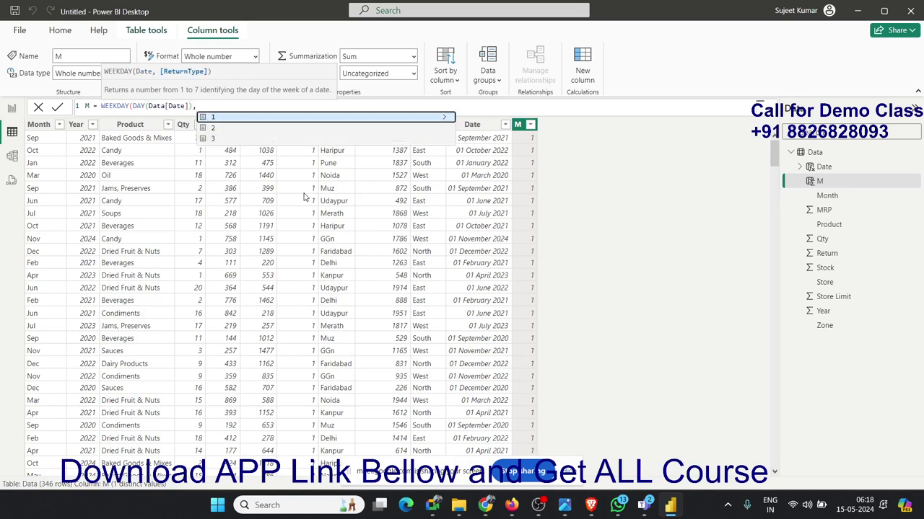
pyautogui.write('2')
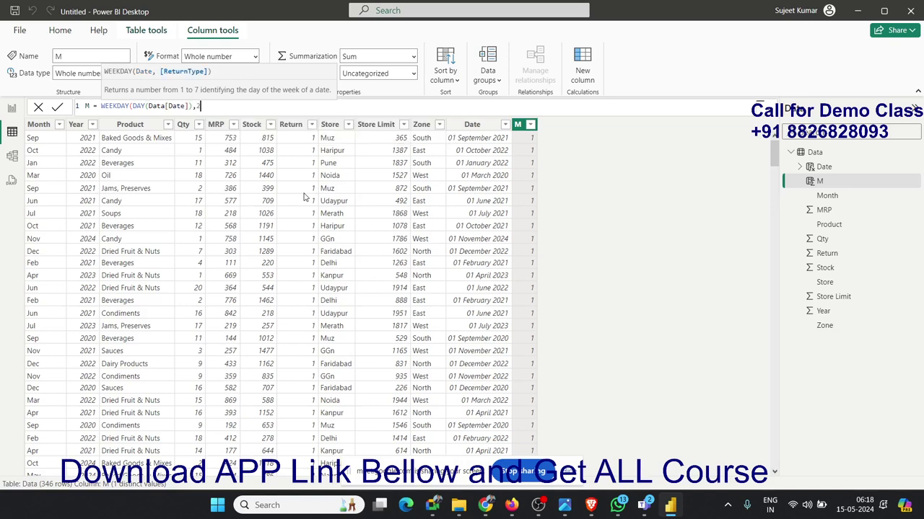
pyautogui.write(')')
pyautogui.press('Return')
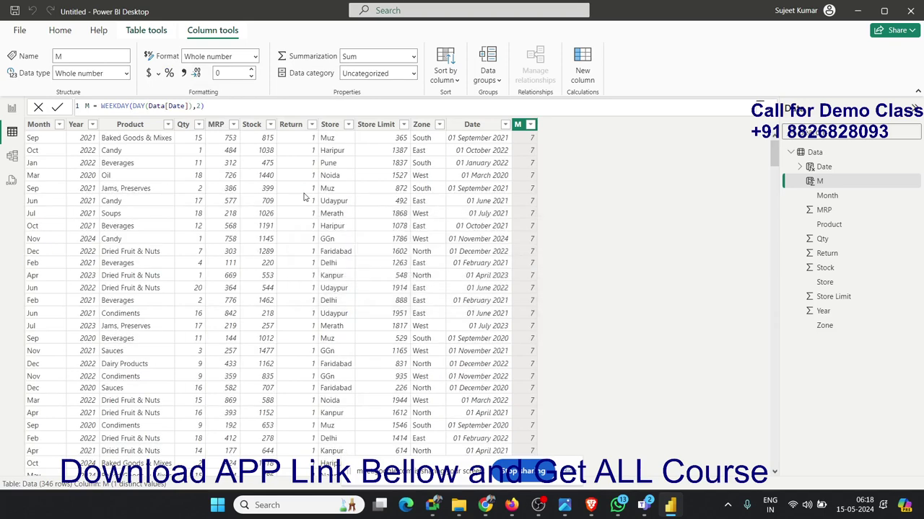
# - Experiment with editing the WEEKDAY name, then select the whole expression for replacement
pyautogui.doubleClick(118, 106)
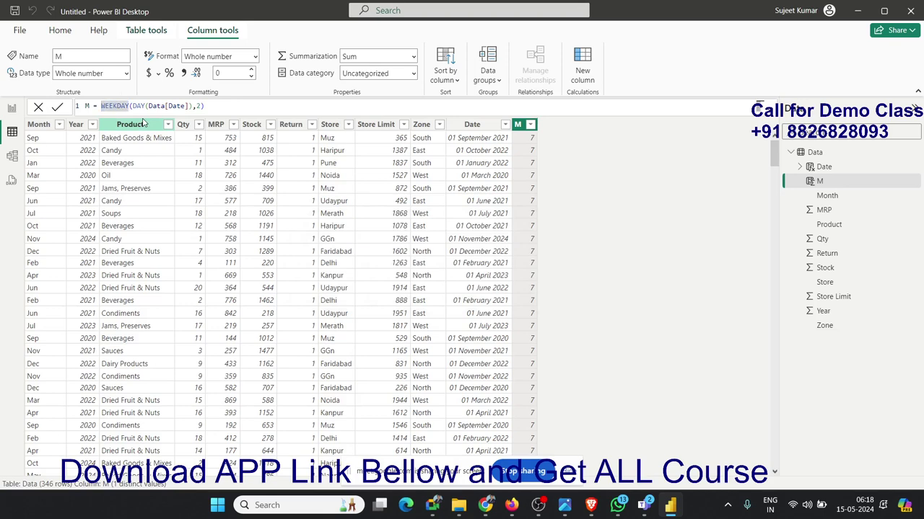
pyautogui.write('day')
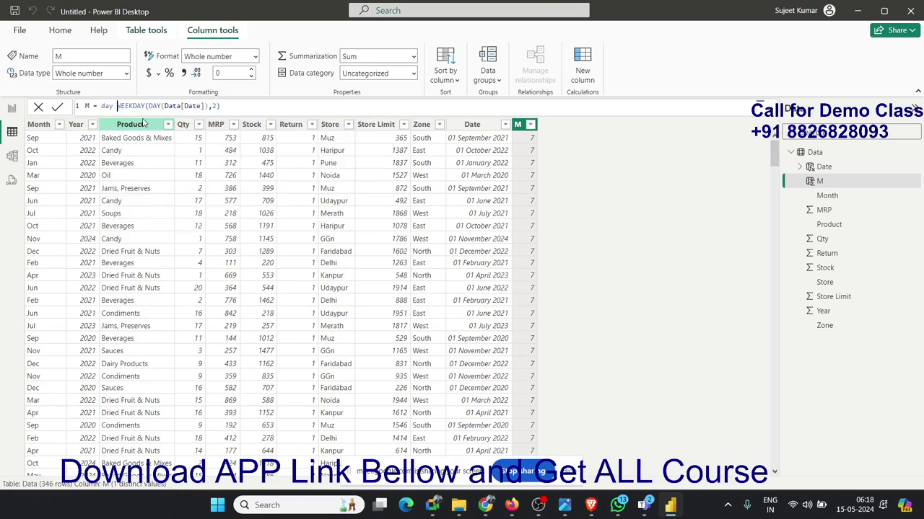
pyautogui.write('n')
pyautogui.press('BackSpace')
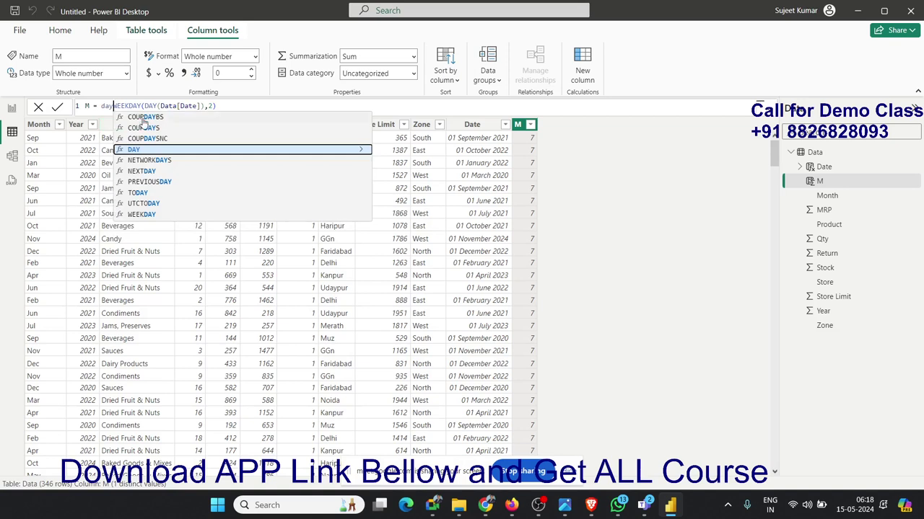
pyautogui.press('BackSpace')
pyautogui.press('BackSpace')
pyautogui.press('BackSpace')
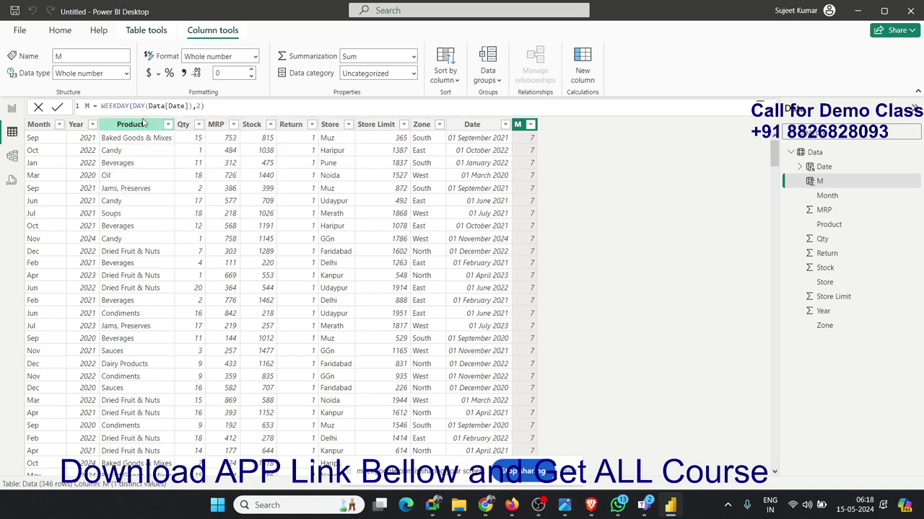
pyautogui.press('End')
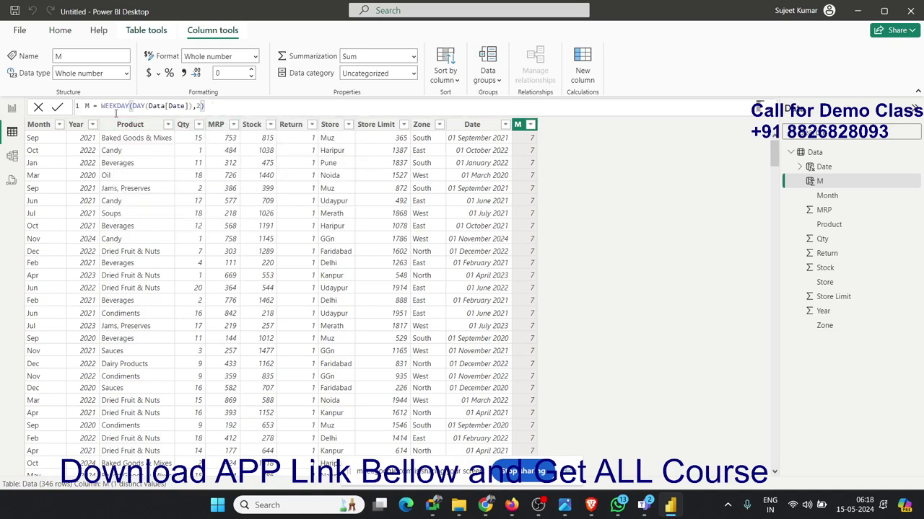
pyautogui.moveTo(205, 106); pyautogui.dragTo(101, 106)
# - Set column M to FORMAT(Data[Date],"DDD") for weekday names like Wed, then begin retyping it as DAY
pyautogui.write('F')
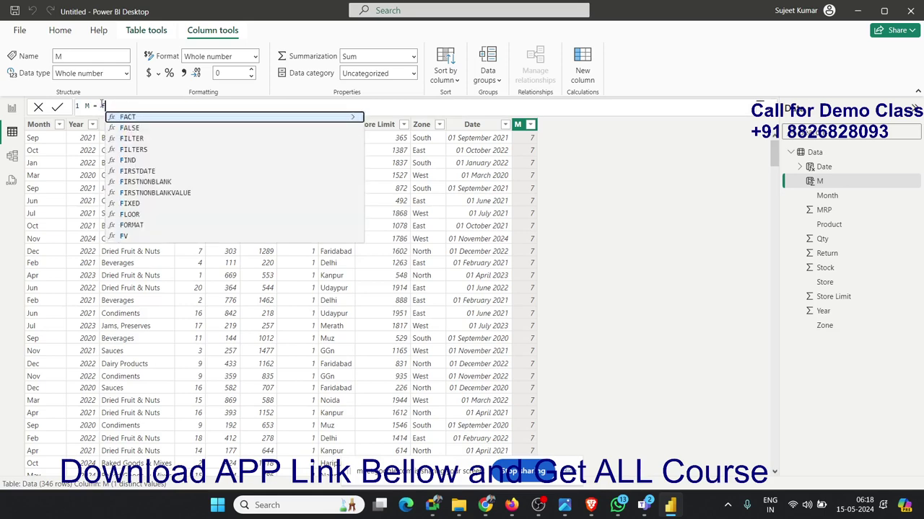
pyautogui.write('ORM')
pyautogui.press('Tab')
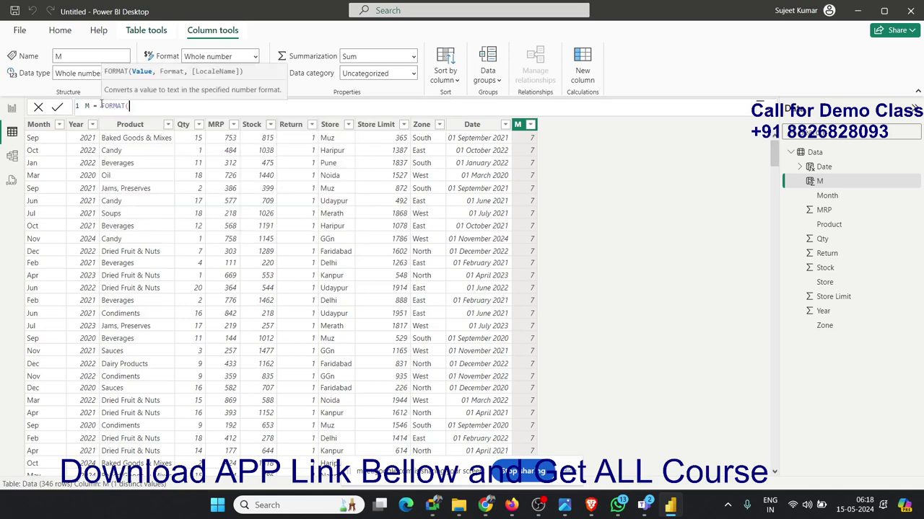
pyautogui.write('date')
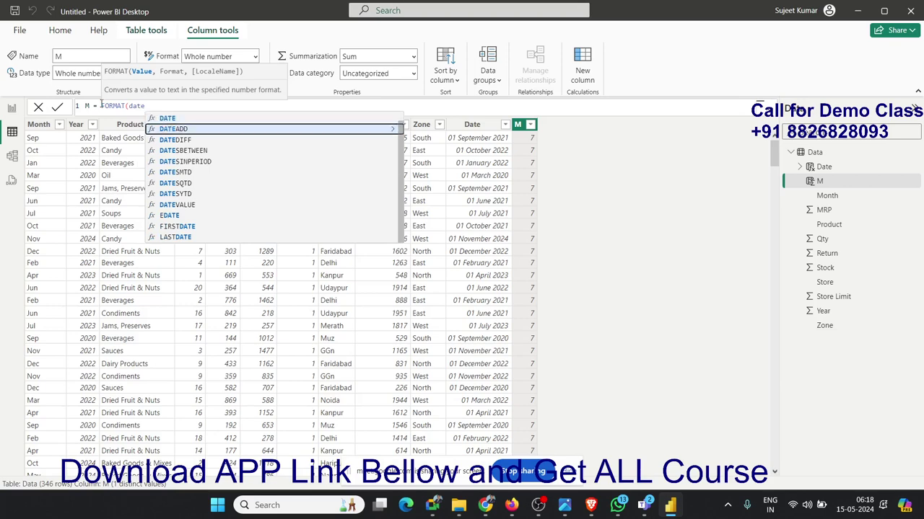
pyautogui.press('BackSpace')
pyautogui.press('Down')
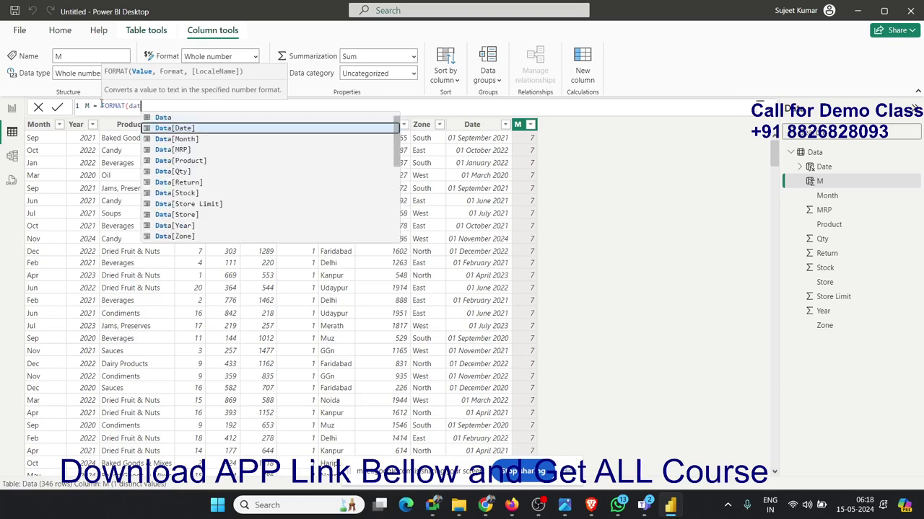
pyautogui.press('Tab')
pyautogui.write(',"M')
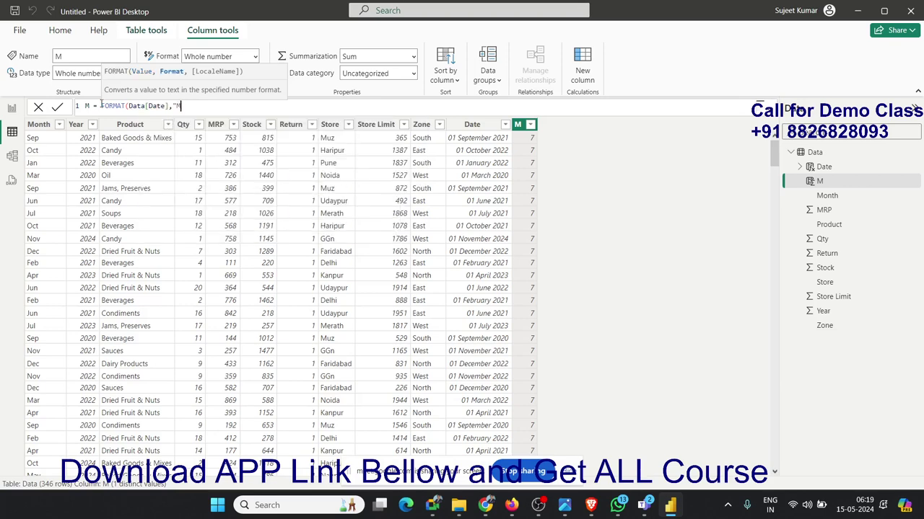
pyautogui.write('M')
pyautogui.write('-')
pyautogui.press('BackSpace')
pyautogui.press('BackSpace')
pyautogui.press('BackSpace')
pyautogui.write('DDD')
pyautogui.write('")')
pyautogui.press('Return')
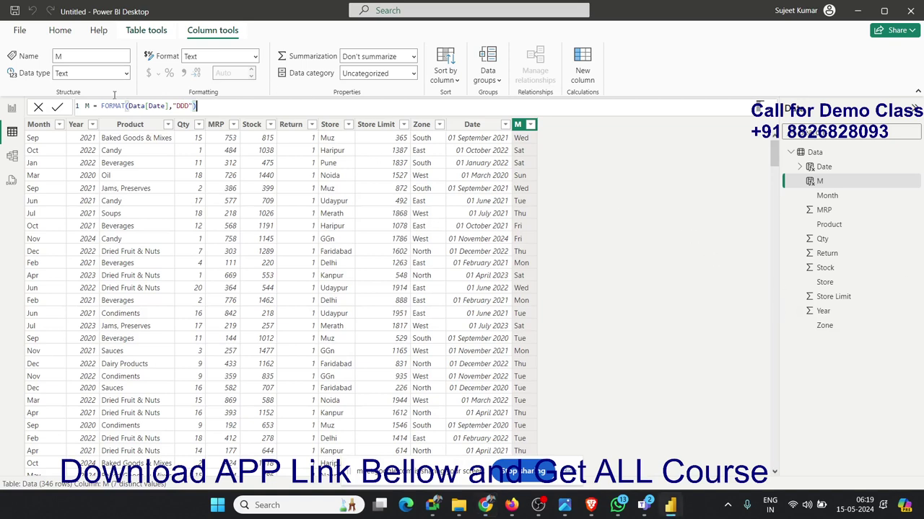
pyautogui.moveTo(217, 105); pyautogui.dragTo(101, 106)
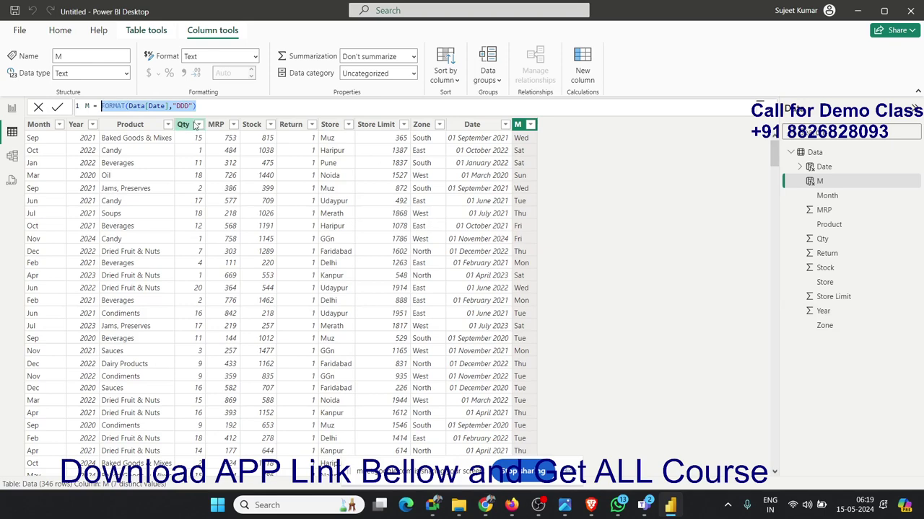
pyautogui.write('DAY')
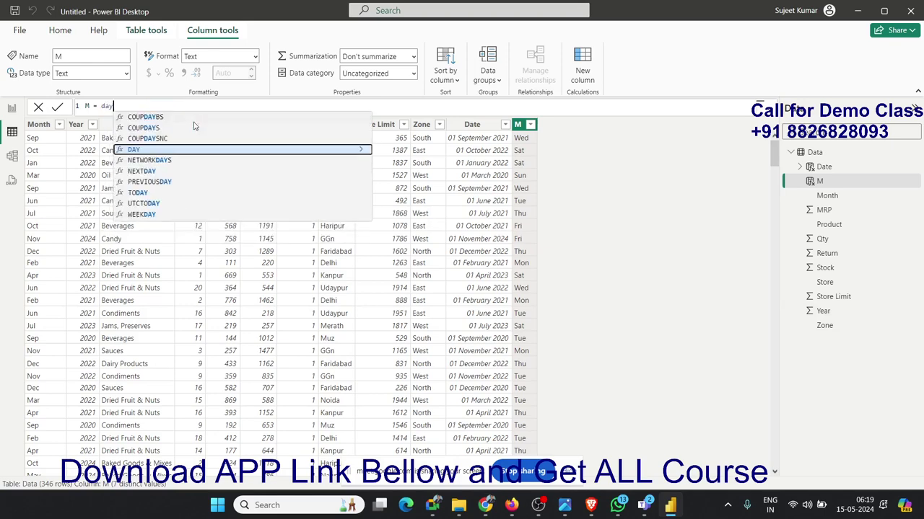
pyautogui.write('(da')
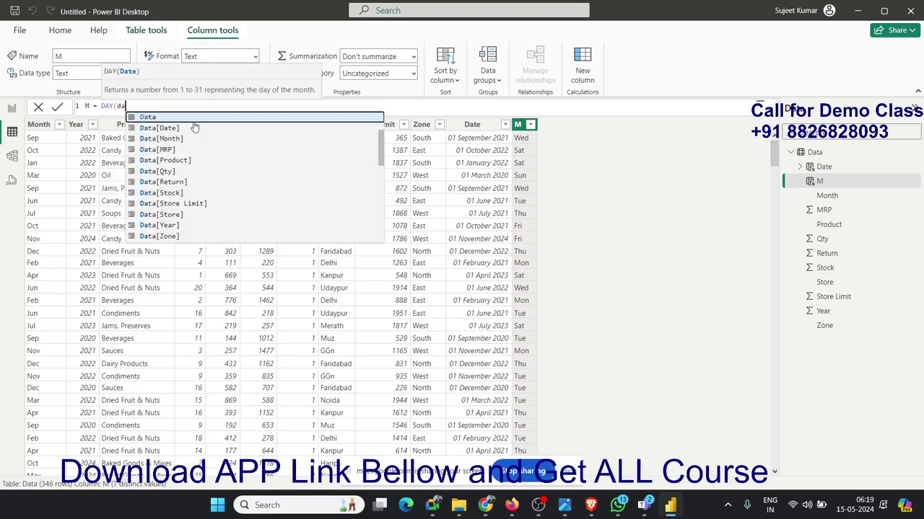
# - Complete and commit DAY(Data[Date]) in column M
pyautogui.click(194, 128)
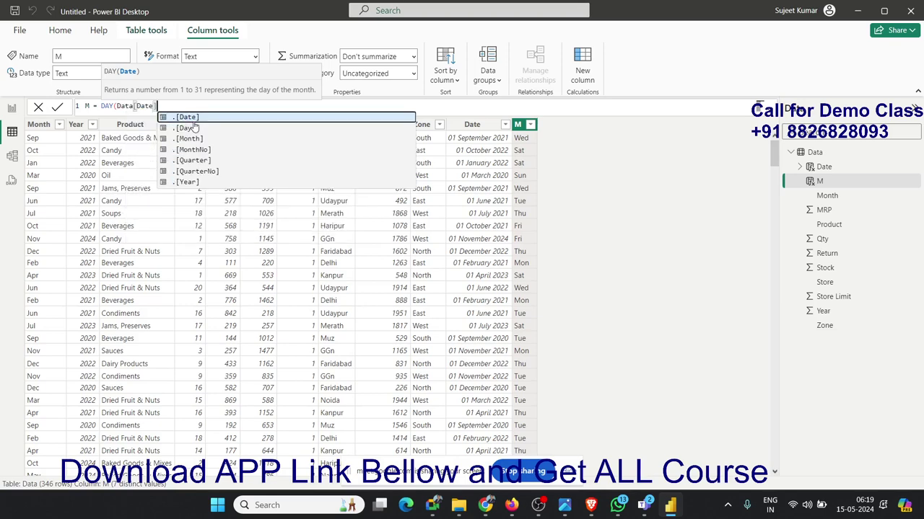
pyautogui.write(')')
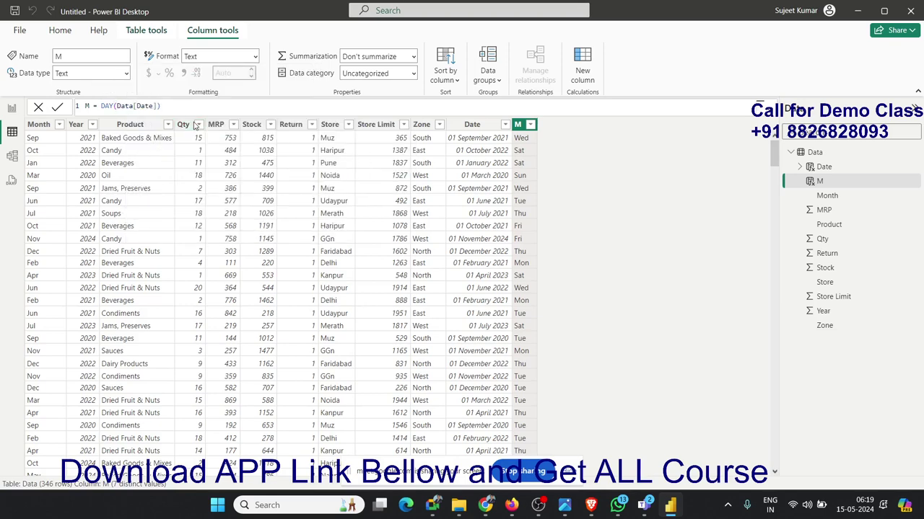
pyautogui.press('Return')
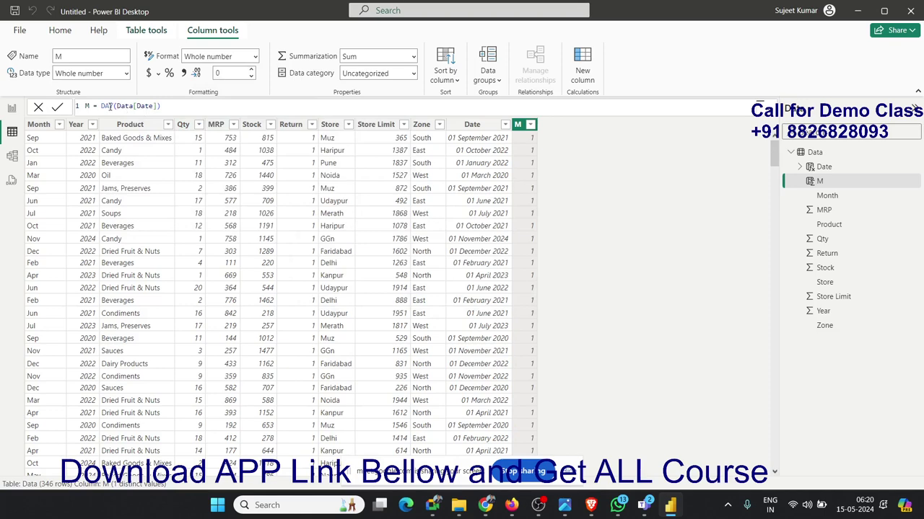
# - Replace DAY with MONTH so M returns month numbers like 9 and 12
pyautogui.doubleClick(111, 106)
pyautogui.write('Month')
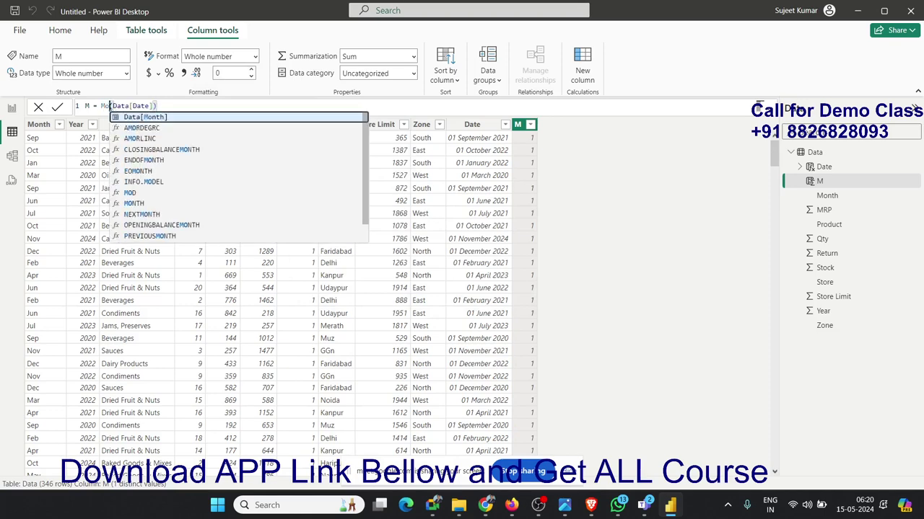
pyautogui.press('BackSpace')
pyautogui.press('BackSpace')
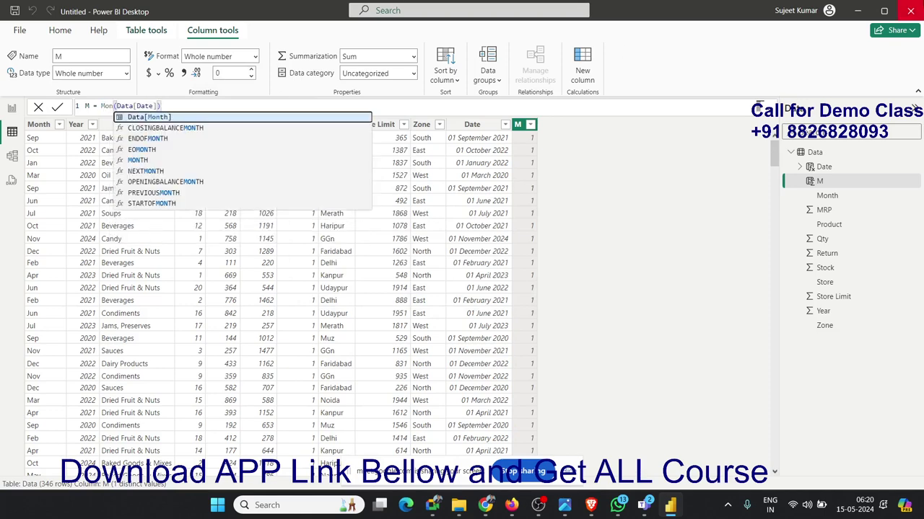
pyautogui.press('Down')
pyautogui.press('Down')
pyautogui.press('Down')
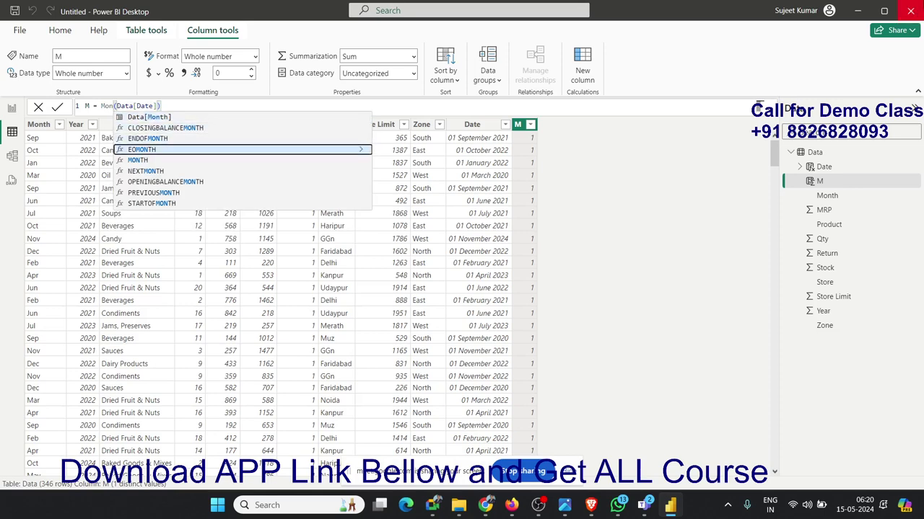
pyautogui.press('Down')
pyautogui.press('Tab')
pyautogui.press('Return')
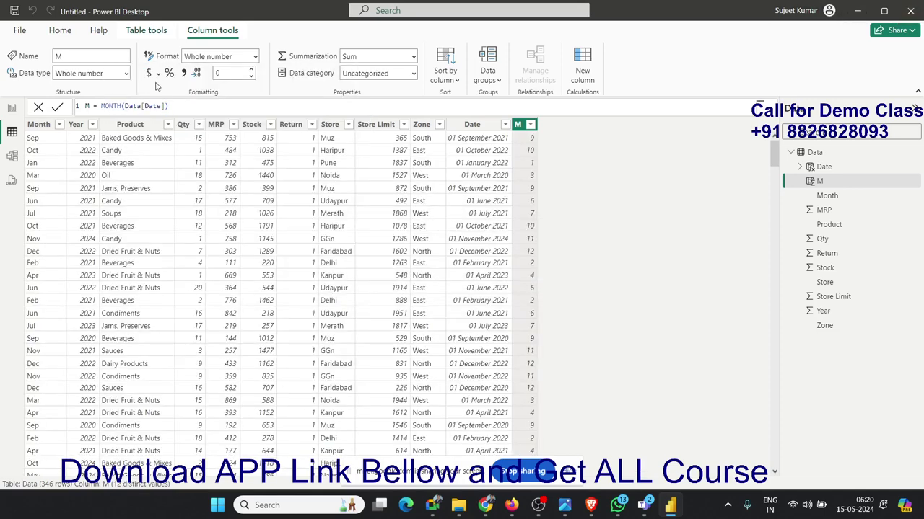
pyautogui.doubleClick(116, 107)
# - Set column M's formula to the Data[Year] column reference
pyautogui.write('year')
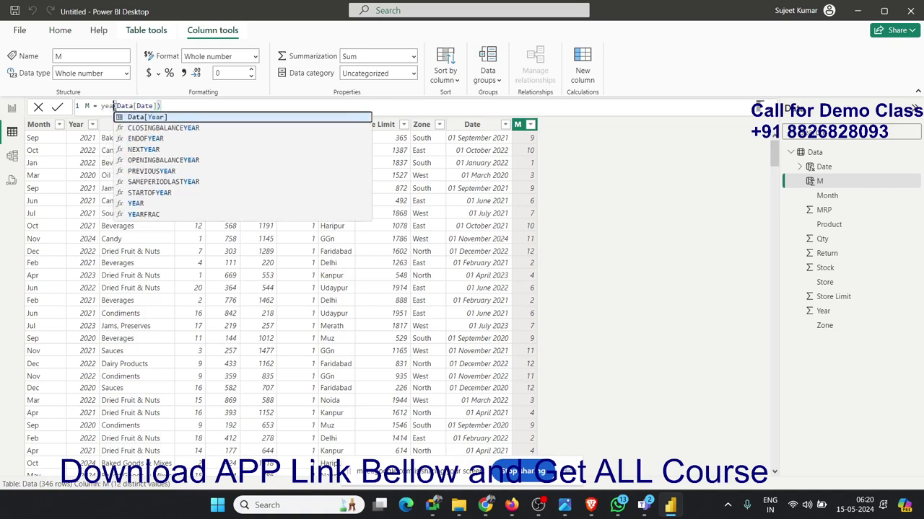
pyautogui.press('Tab')
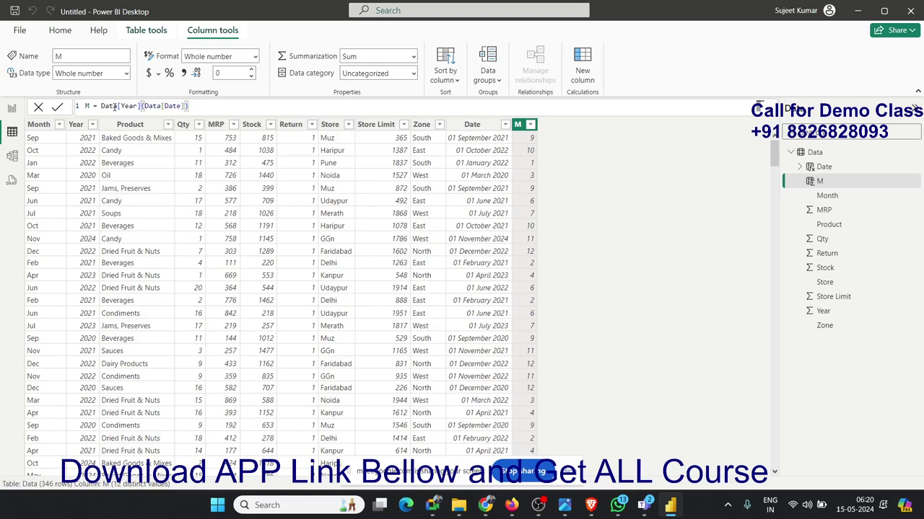
pyautogui.press('Return')
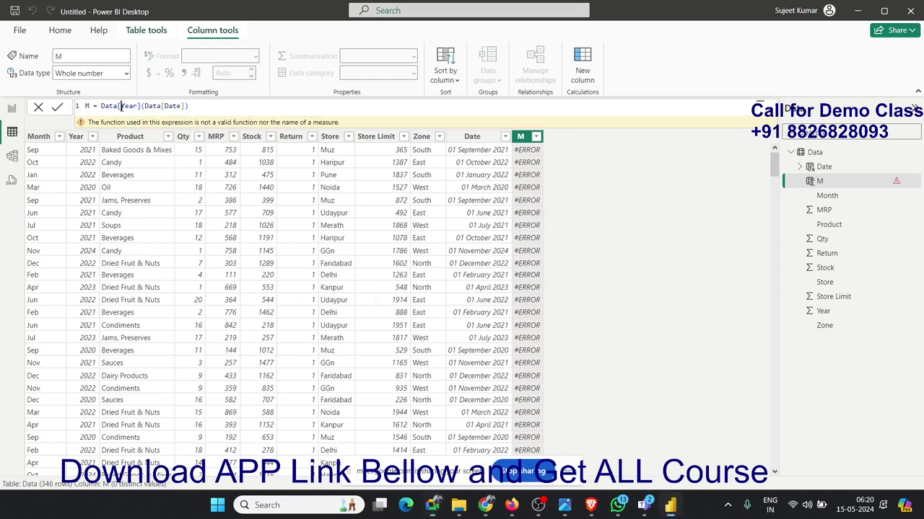
# - Rewrite M as YEAR(Data[Date]) so it returns years like 2021 and 2022
pyautogui.moveTo(121, 106)
pyautogui.mouseDown()
pyautogui.moveTo(137, 106)
pyautogui.moveTo(88, 106)
pyautogui.moveTo(113, 106)
pyautogui.mouseUp()
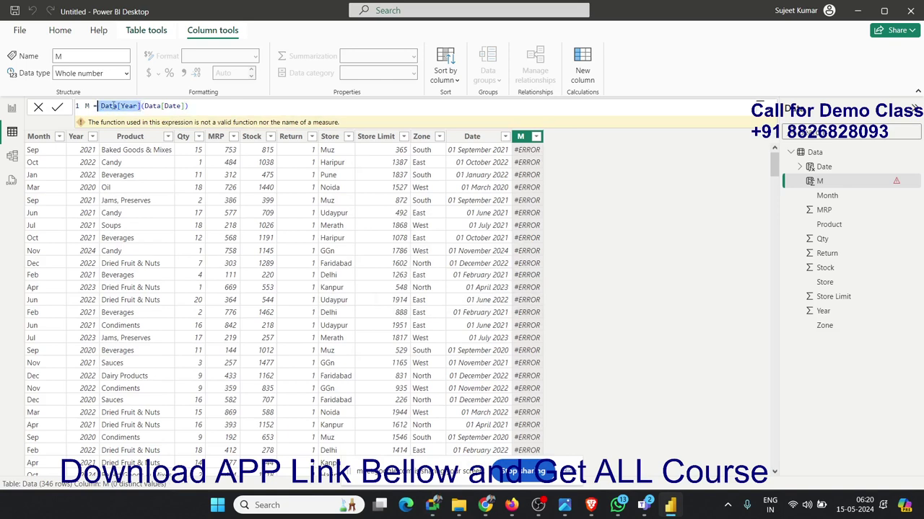
pyautogui.write('year')
pyautogui.press('Down')
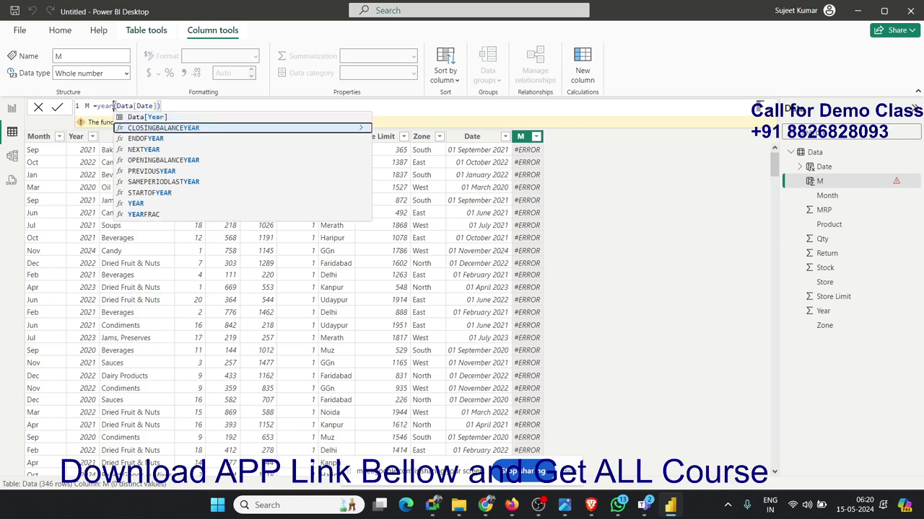
pyautogui.press('Down')
pyautogui.press('Down')
pyautogui.press('Down')
pyautogui.press('Down')
pyautogui.press('Down')
pyautogui.press('Down')
pyautogui.press('Down')
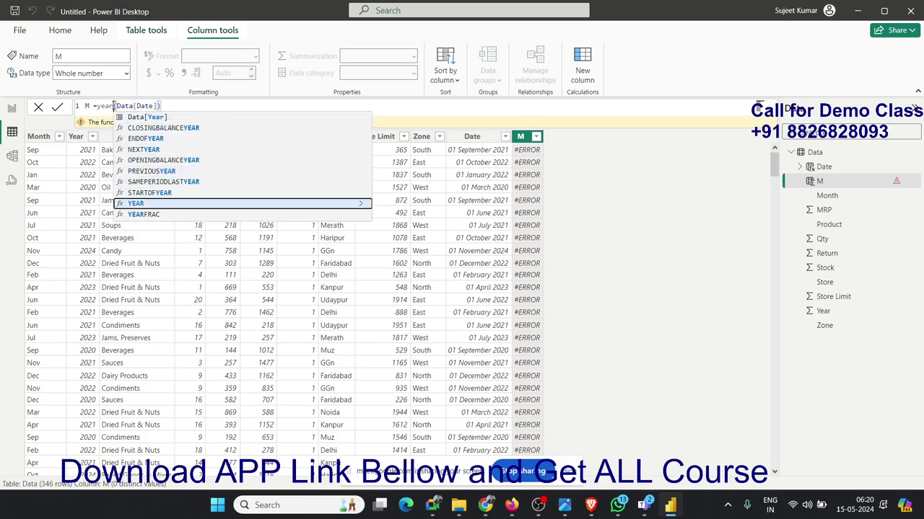
pyautogui.press('Tab')
pyautogui.press('Return')
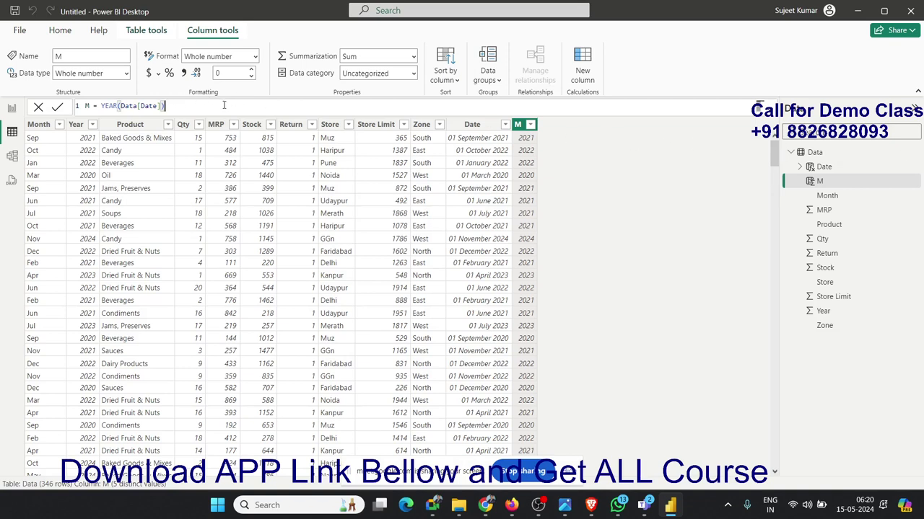
pyautogui.moveTo(166, 106); pyautogui.dragTo(101, 106)
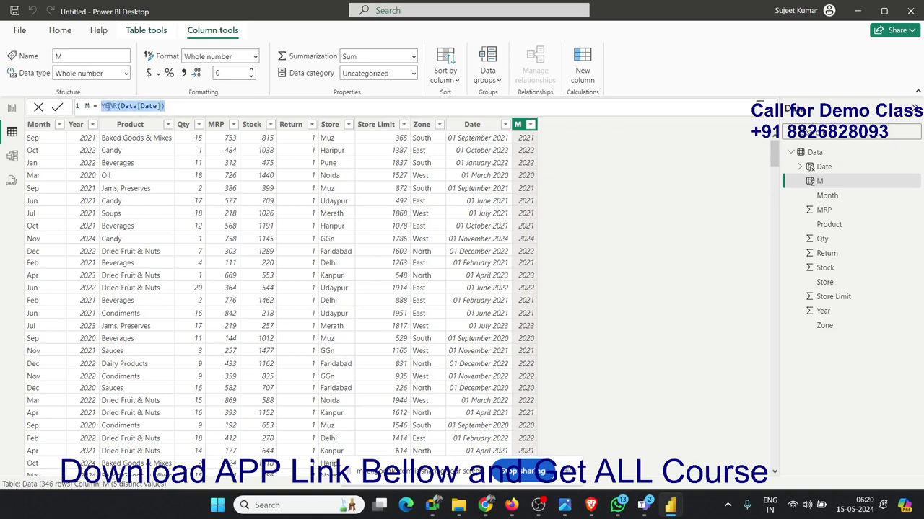
# - Rewrite M as DATE(Data[Year],5,6), giving values like 06-05-2021
pyautogui.write('date')
pyautogui.press('Up')
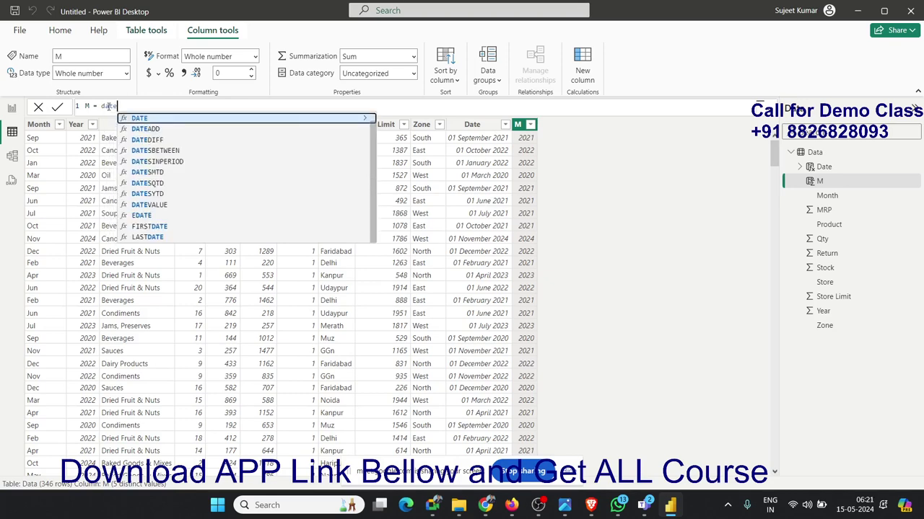
pyautogui.press('Tab')
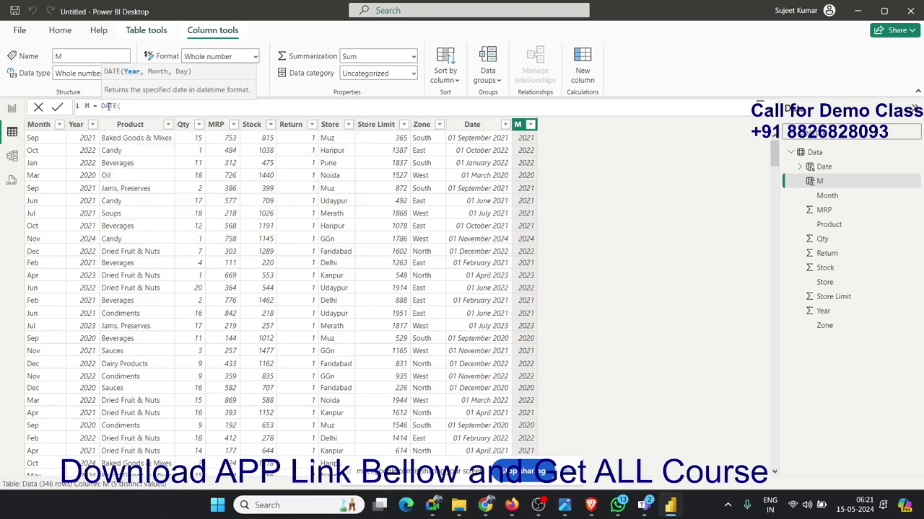
pyautogui.write('yea')
pyautogui.press('Tab')
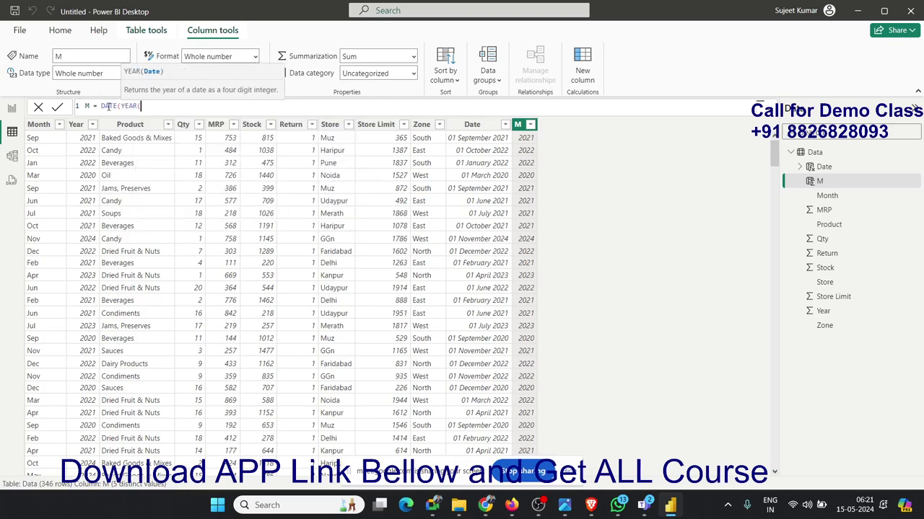
pyautogui.press('BackSpace')
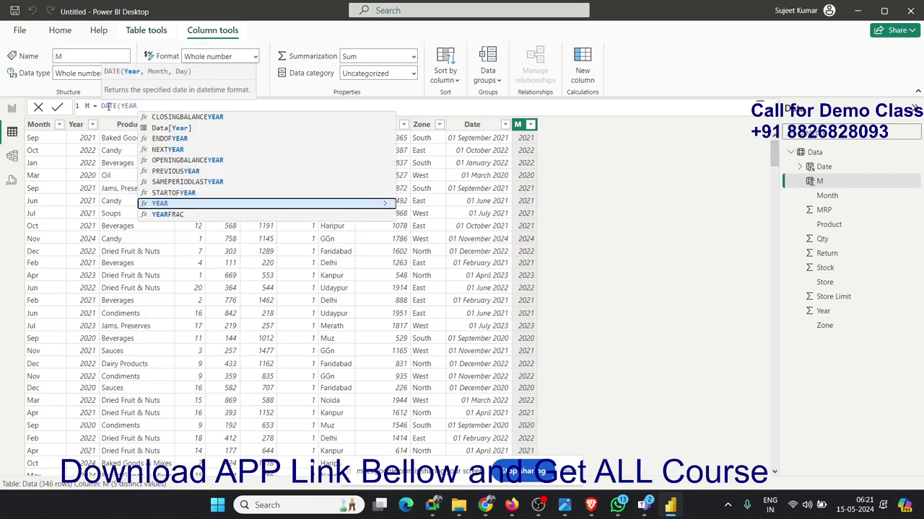
pyautogui.press('Up')
pyautogui.press('Up')
pyautogui.press('Up')
pyautogui.press('Up')
pyautogui.press('Up')
pyautogui.press('Up')
pyautogui.press('Tab')
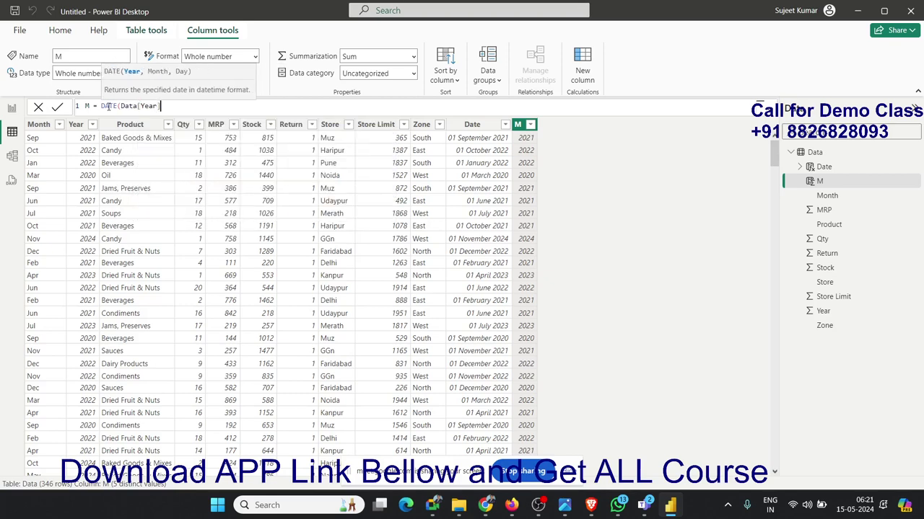
pyautogui.write(',')
pyautogui.write('5,6')
pyautogui.write(')')
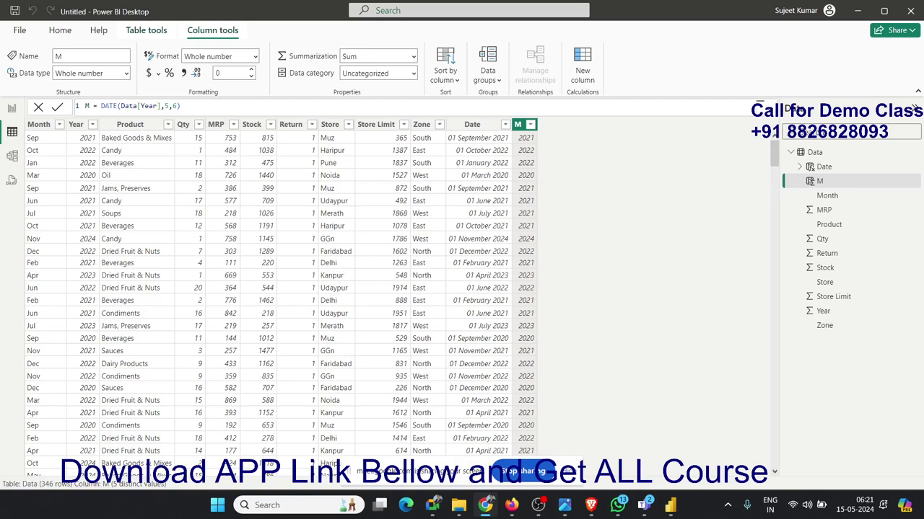
pyautogui.click(247, 232)
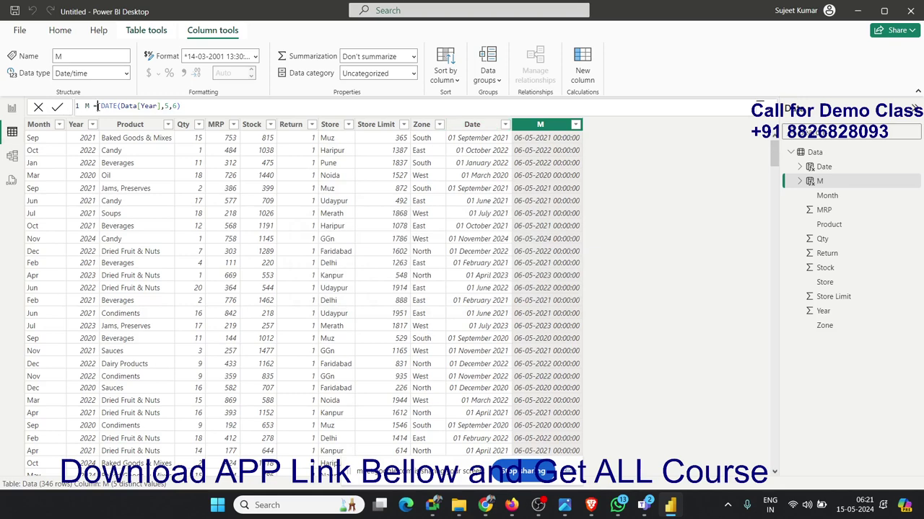
# - Replace M's formula with Data[Date]+20
pyautogui.moveTo(98, 106); pyautogui.dragTo(205, 107)
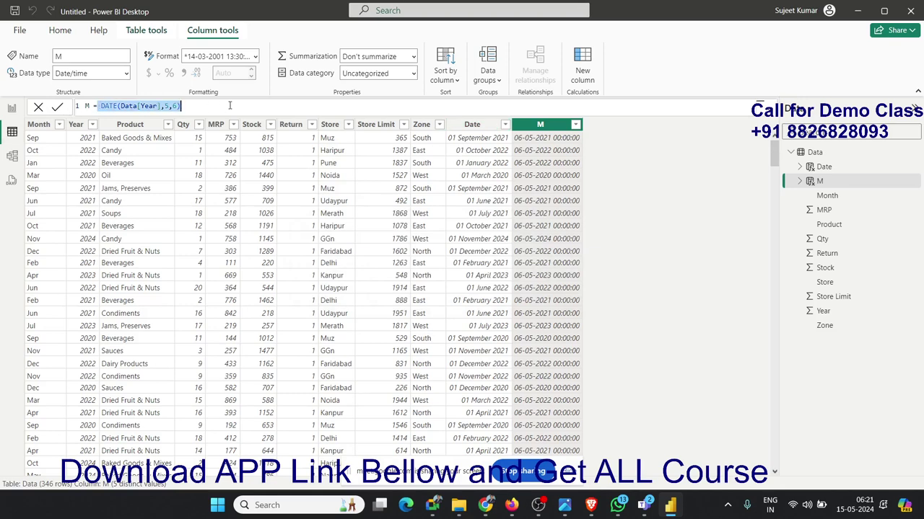
pyautogui.write('dat')
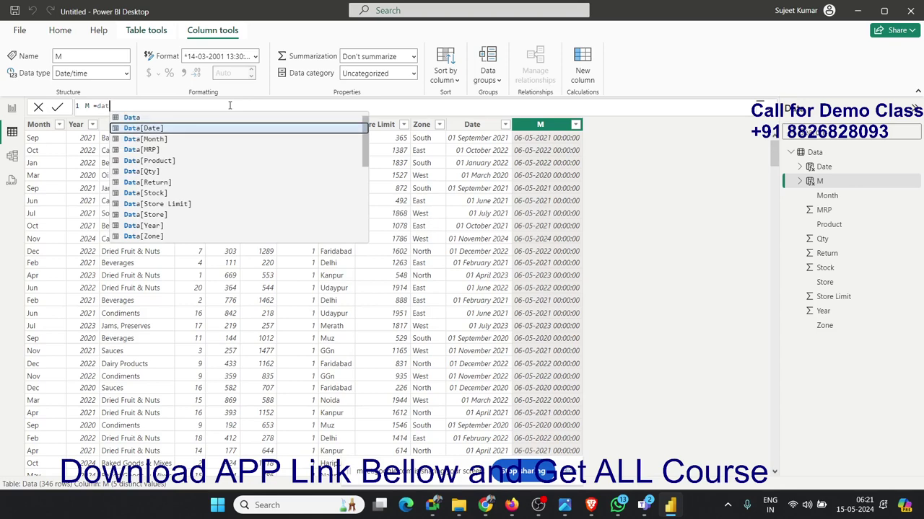
pyautogui.press('Tab')
pyautogui.write('+20')
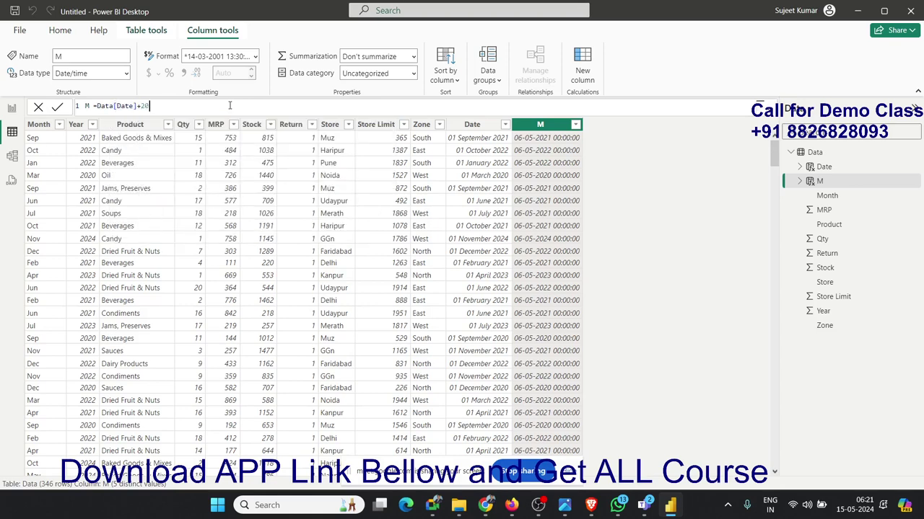
pyautogui.press('Return')
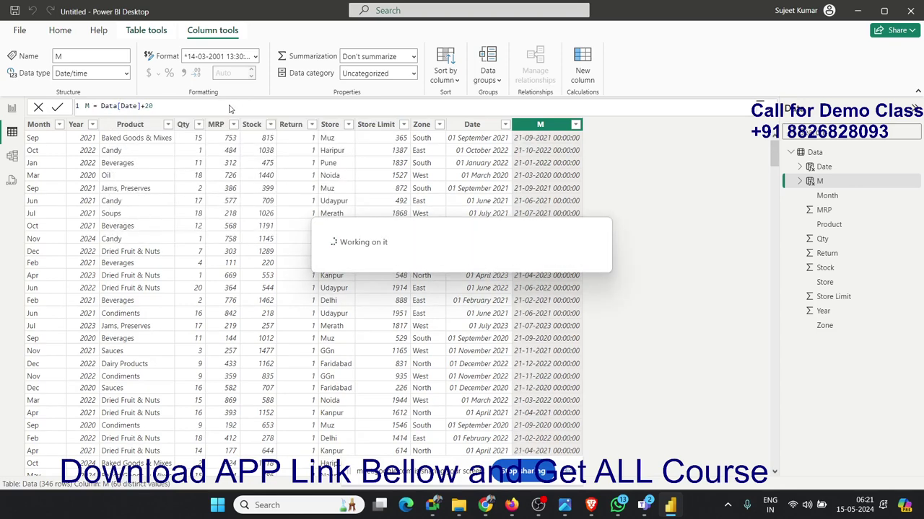
# - Change the formula to Data[Date]-20, then clear the expression
pyautogui.doubleClick(149, 107)
pyautogui.press('BackSpace')
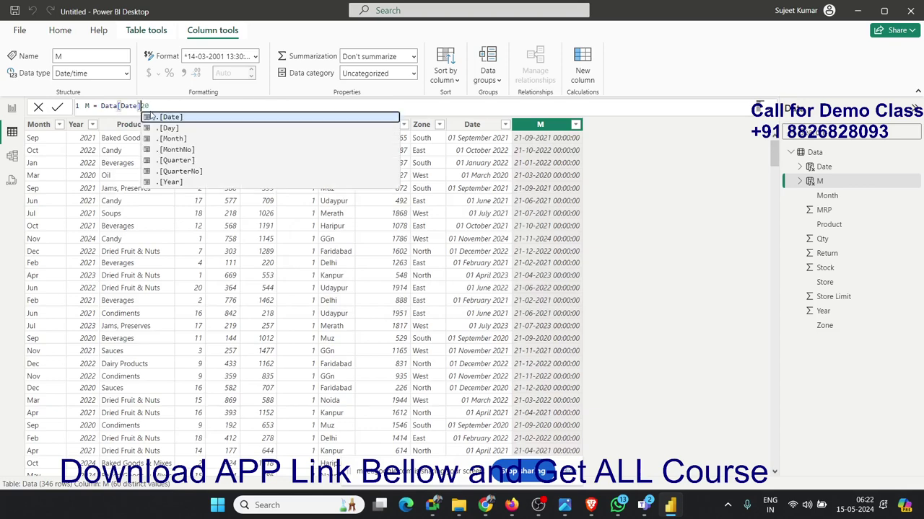
pyautogui.write('-')
pyautogui.press('Return')
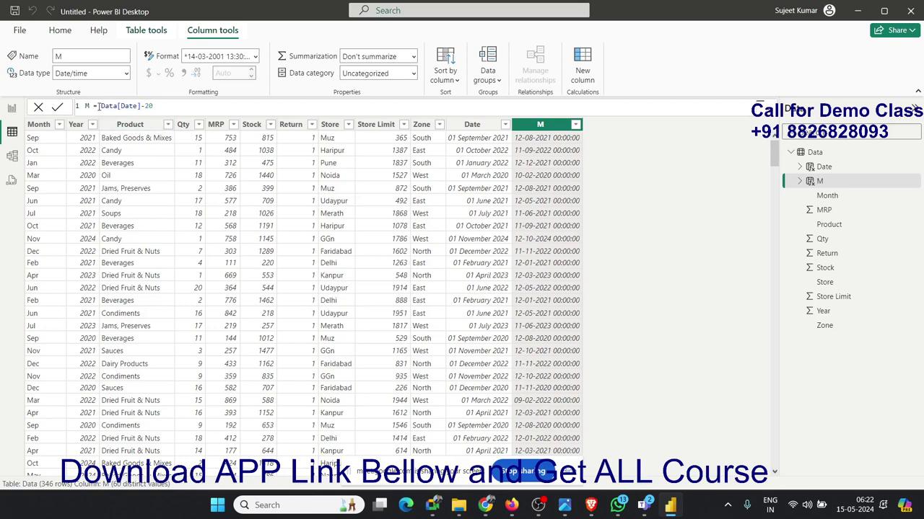
pyautogui.moveTo(99, 106); pyautogui.dragTo(154, 107)
pyautogui.press('BackSpace')
# - Enter EDATE(Data[Date],3) so M shows dates three months later, e.g. 01-12-2021
pyautogui.write('E')
pyautogui.press('Tab')
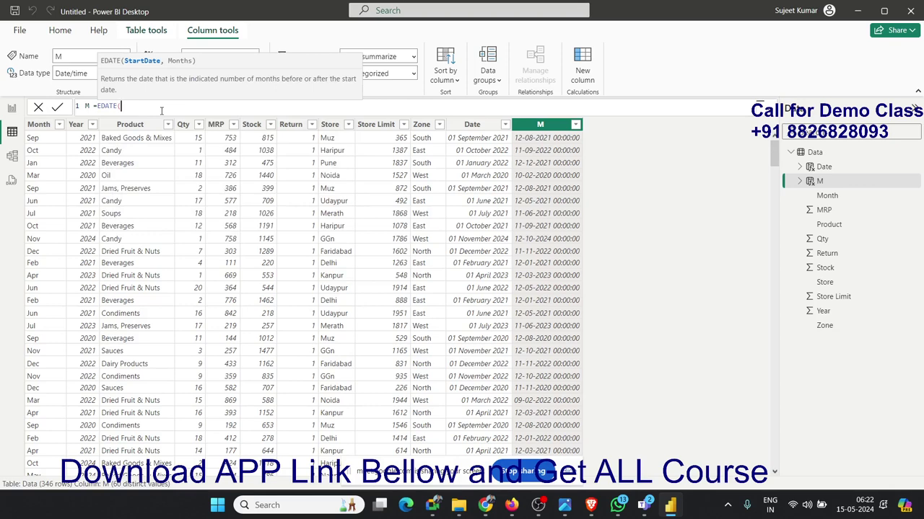
pyautogui.write('dat')
pyautogui.press('Down')
pyautogui.press('Tab')
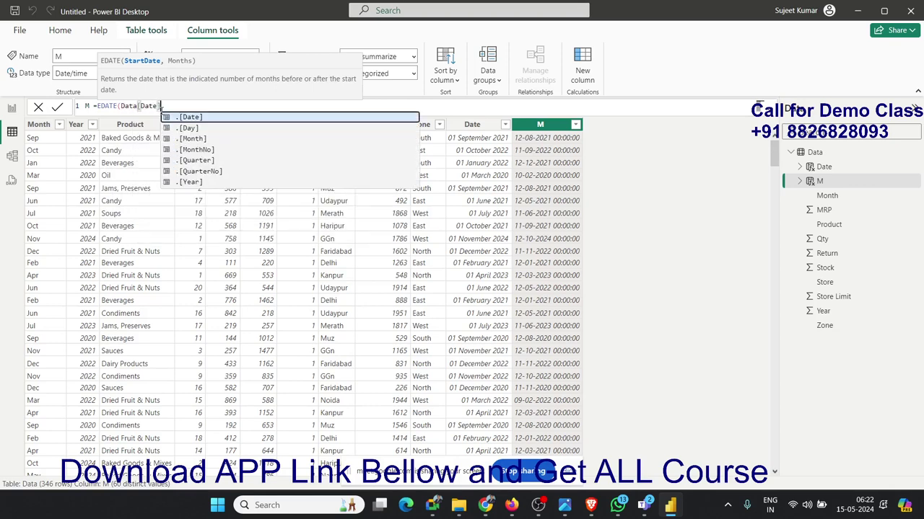
pyautogui.write(',3')
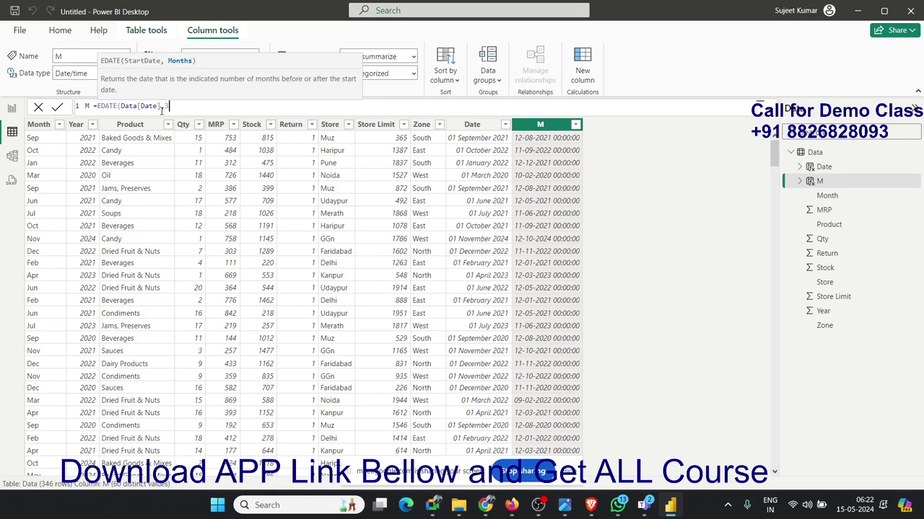
pyautogui.write(')')
pyautogui.press('Return')
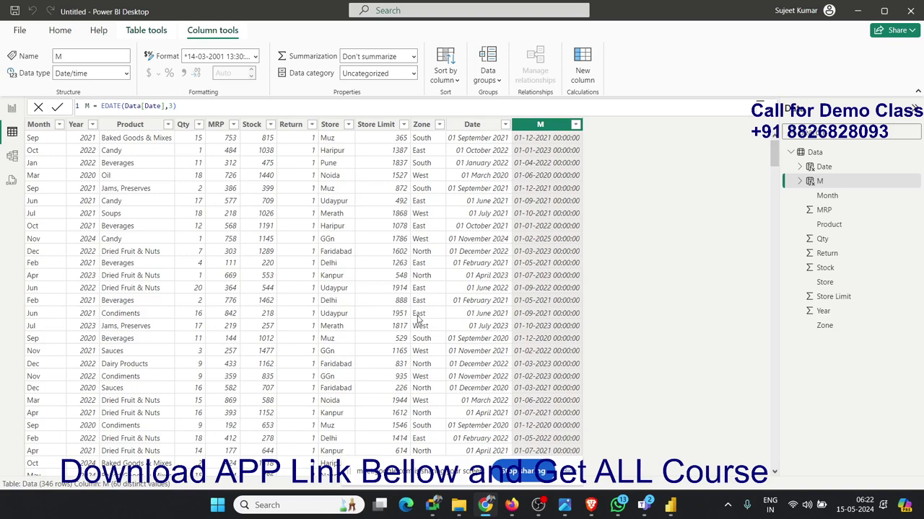
pyautogui.click(172, 106)
pyautogui.doubleClick(111, 106)
# - Replace the EDATE expression with DATEADD using Data[Date] as the dates argument
pyautogui.moveTo(202, 107); pyautogui.dragTo(98, 106)
pyautogui.write('D')
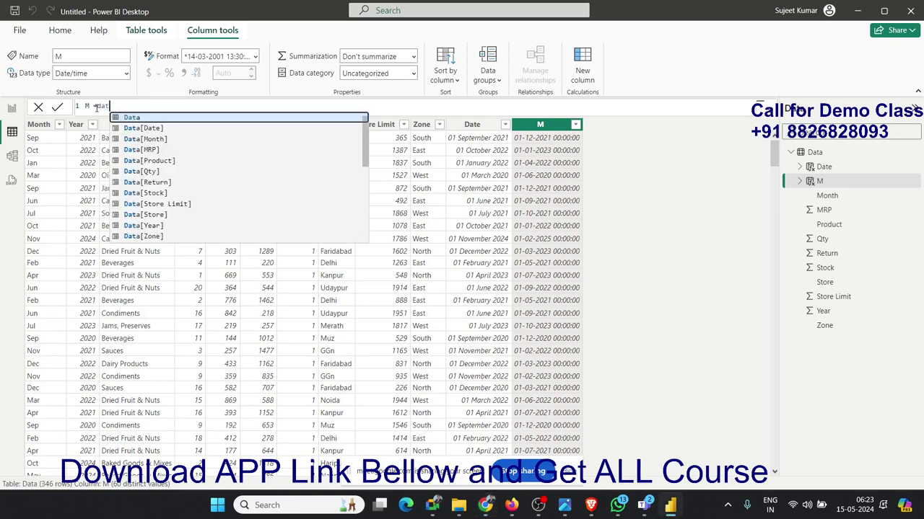
pyautogui.write('ate')
pyautogui.press('Down')
pyautogui.press('Tab')
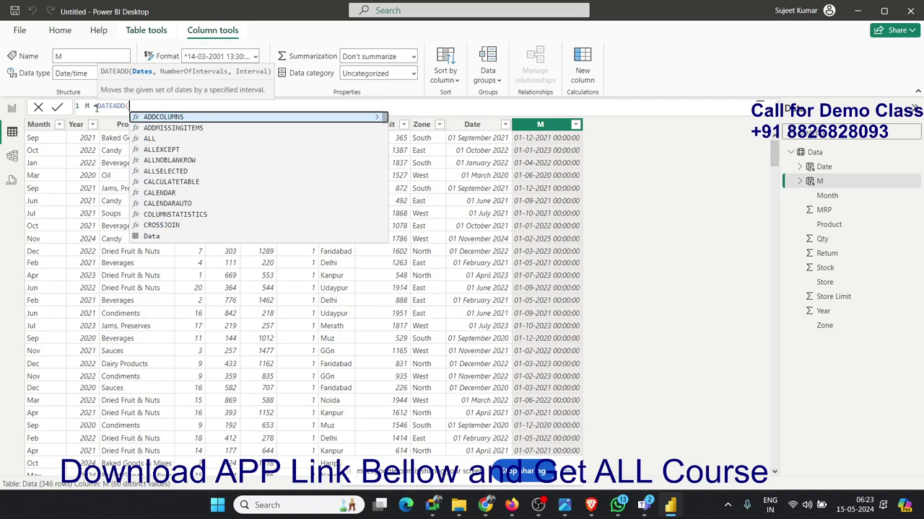
pyautogui.press('Down')
pyautogui.press('Down')
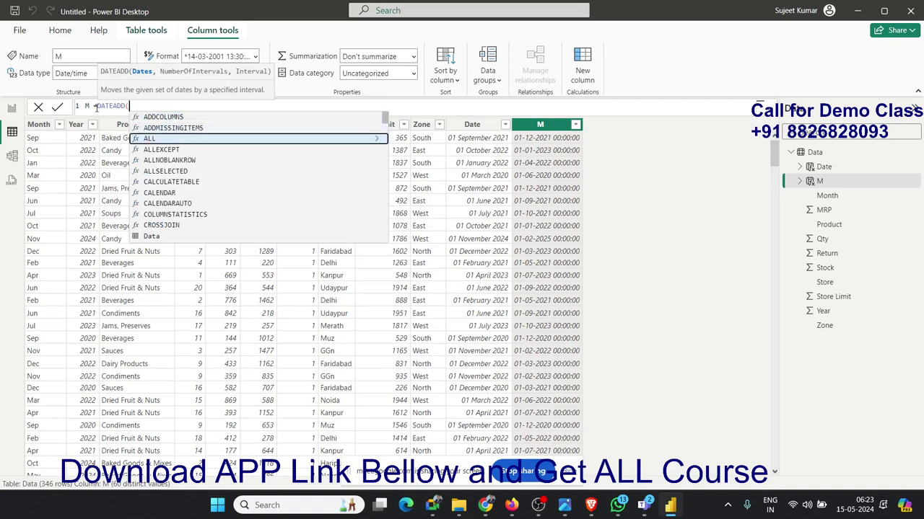
pyautogui.press('Down')
pyautogui.press('Down')
pyautogui.press('Down')
pyautogui.press('Down')
pyautogui.press('Down')
pyautogui.press('Down')
pyautogui.press('Down')
pyautogui.press('Down')
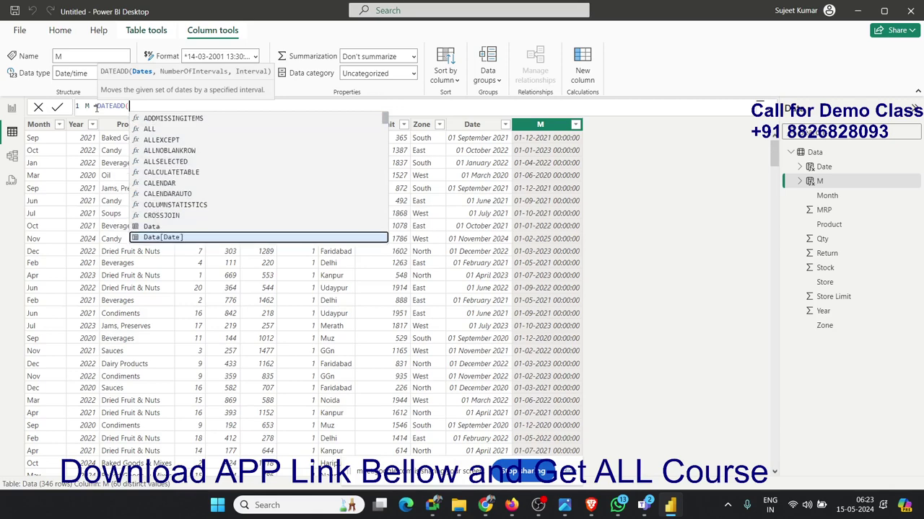
pyautogui.press('Tab')
# - Complete and apply DATEADD(Data[Date],3,YEAR) for column M
pyautogui.write(',')
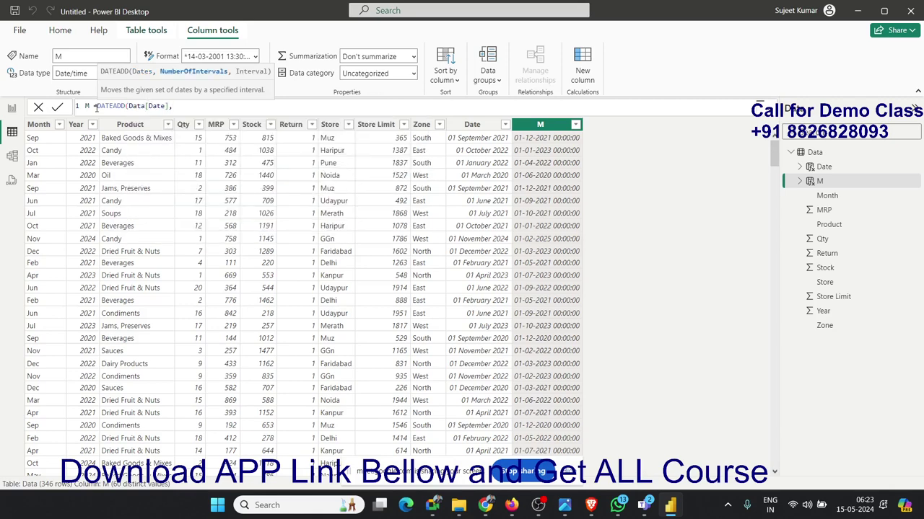
pyautogui.write('2')
pyautogui.press('BackSpace')
pyautogui.write('y')
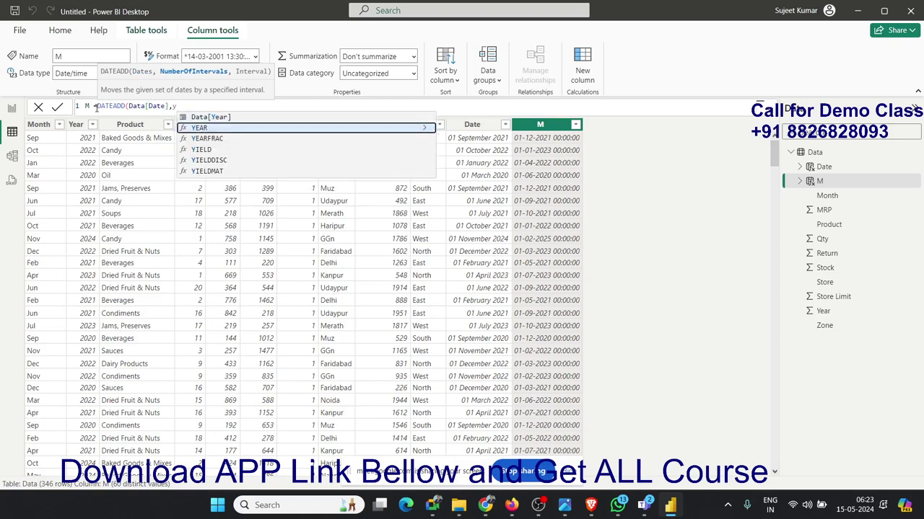
pyautogui.press('BackSpace')
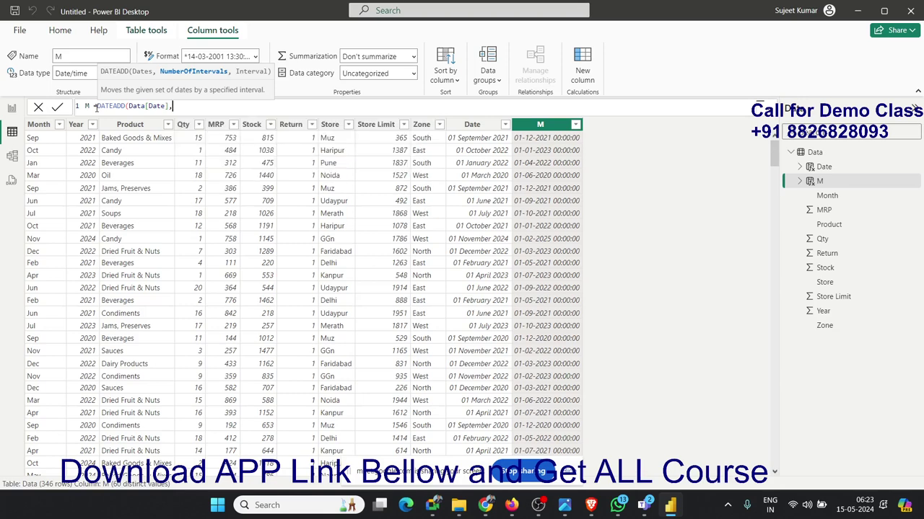
pyautogui.write('3,')
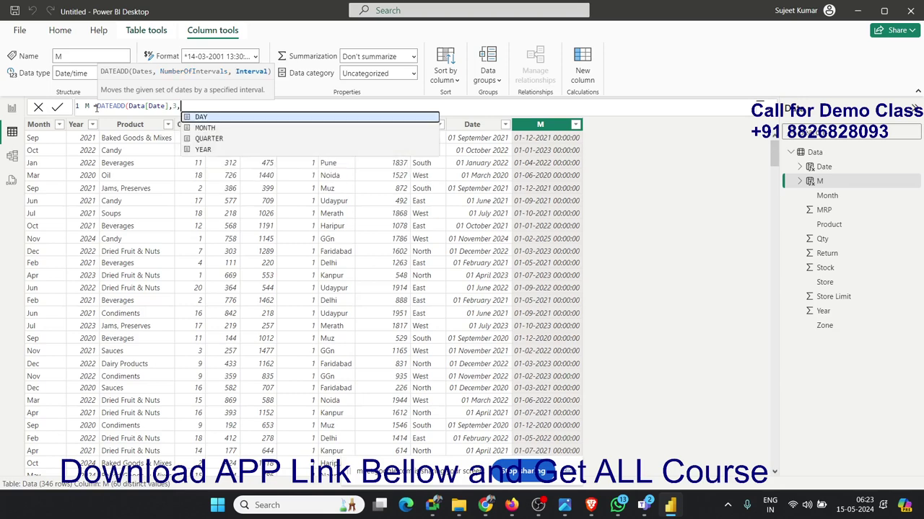
pyautogui.press('Down')
pyautogui.press('Down')
pyautogui.press('Down')
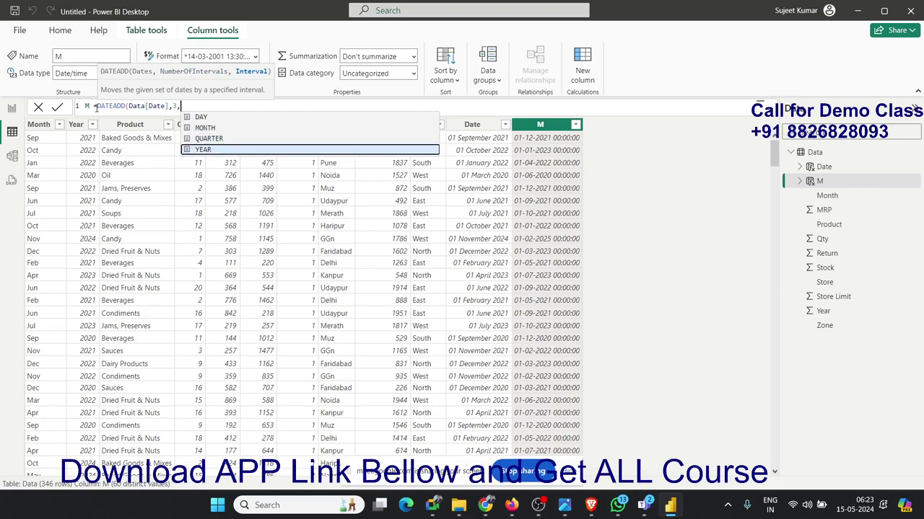
pyautogui.press('Tab')
pyautogui.write(')')
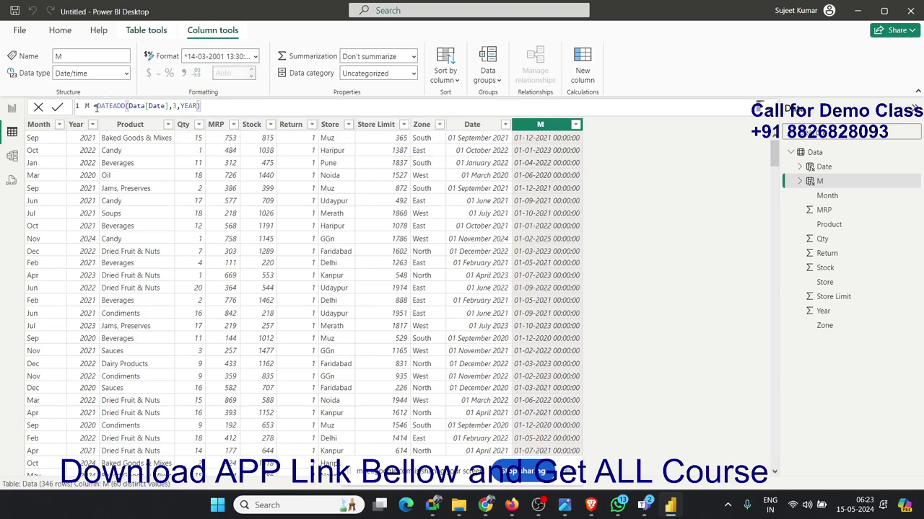
pyautogui.press('Return')
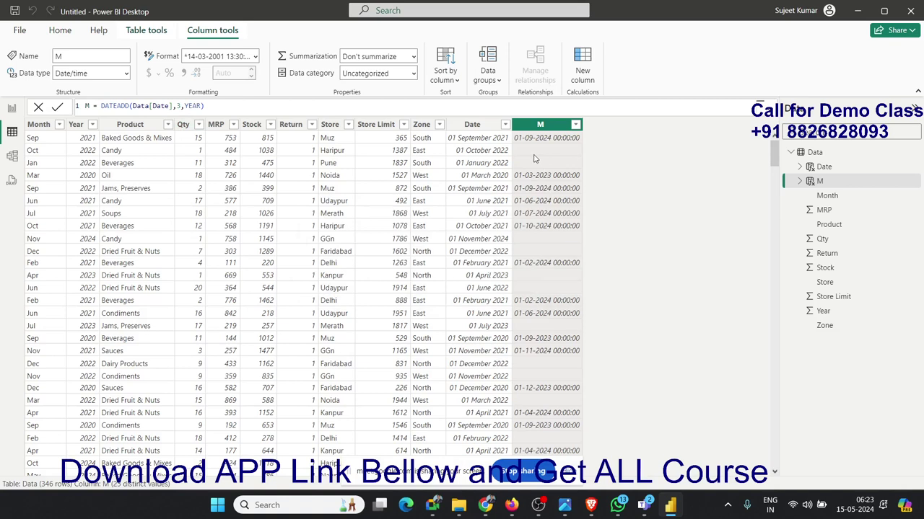
# - Check the Date column, then delete the DATEADD expression from M's formula
pyautogui.click(498, 158)
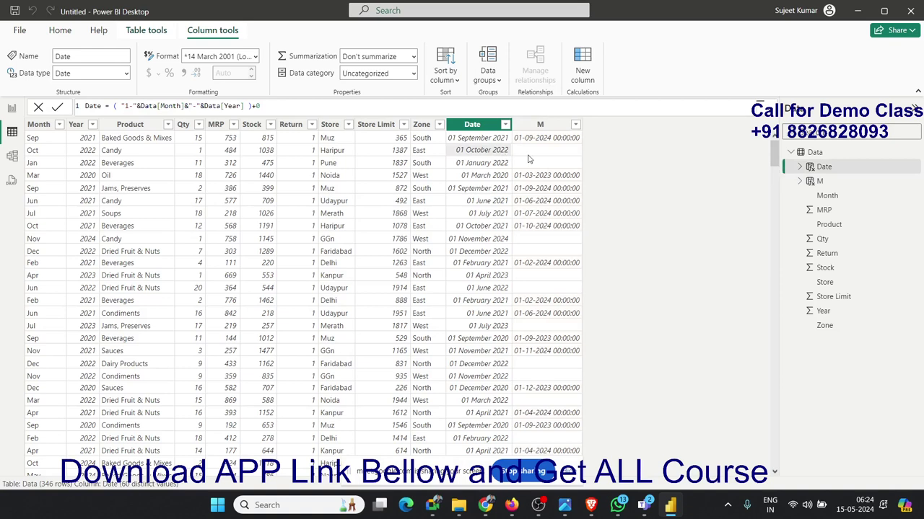
pyautogui.click(525, 158)
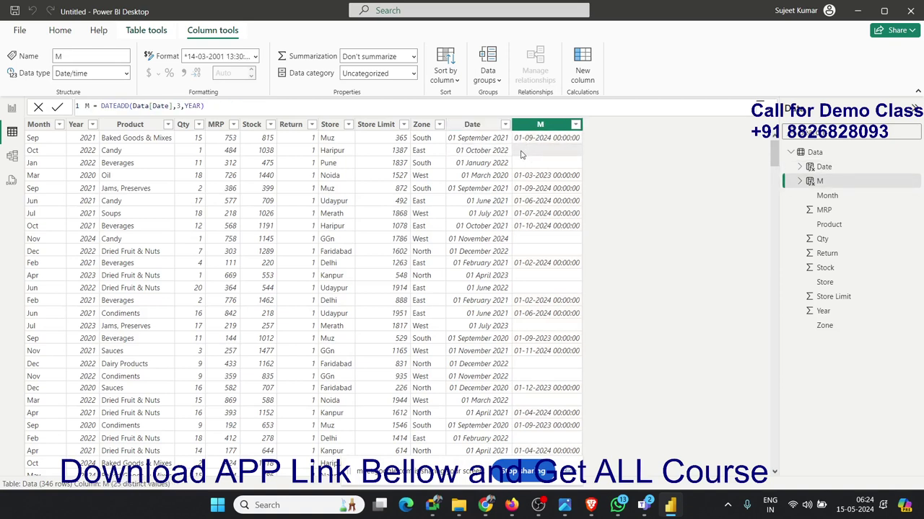
pyautogui.click(249, 106)
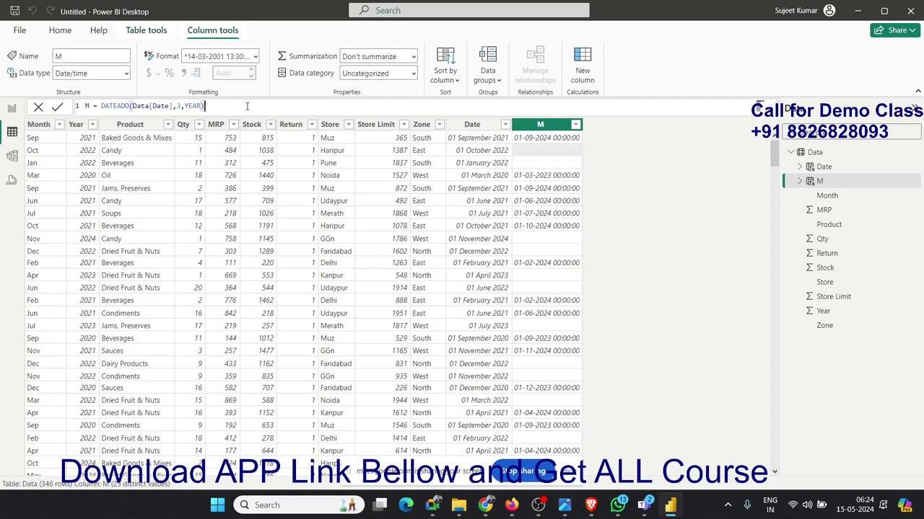
pyautogui.doubleClick(177, 106)
pyautogui.moveTo(101, 106); pyautogui.dragTo(231, 108)
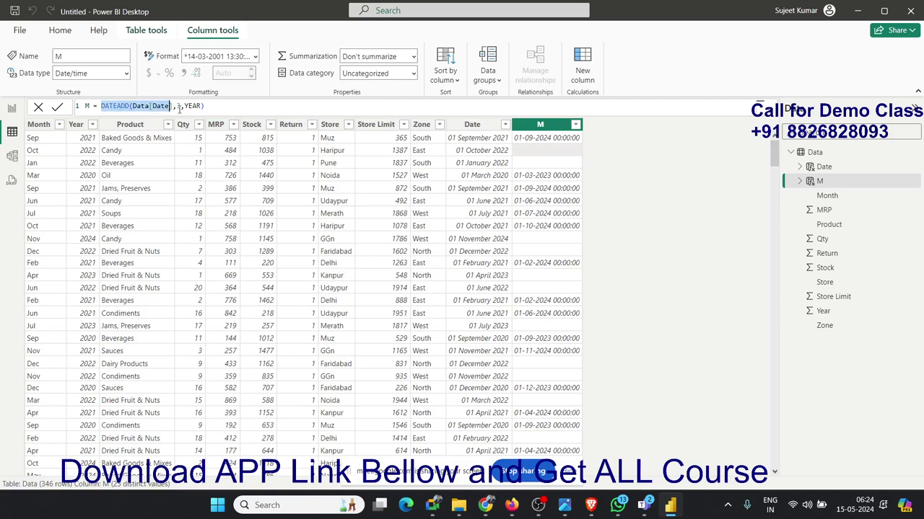
pyautogui.press('BackSpace')
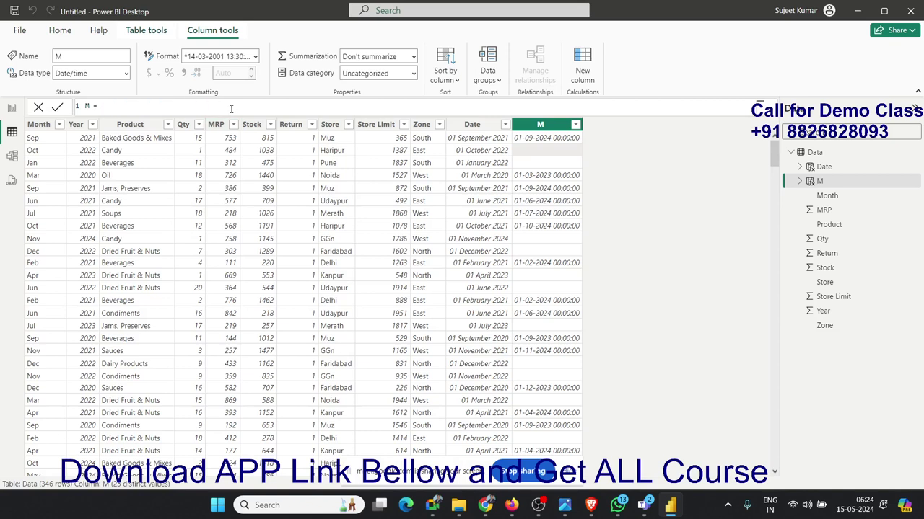
# - Enter M = EDATE(Data[Date],-3) so values fall three months earlier, e.g. 01-06-2021
pyautogui.press('BackSpace')
pyautogui.press('BackSpace')
pyautogui.write('=')
pyautogui.write('ED')
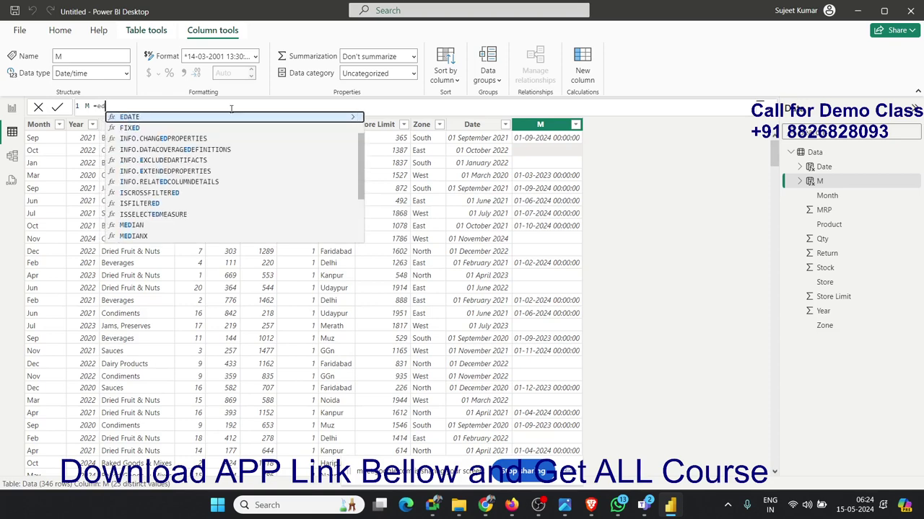
pyautogui.write('ATE(')
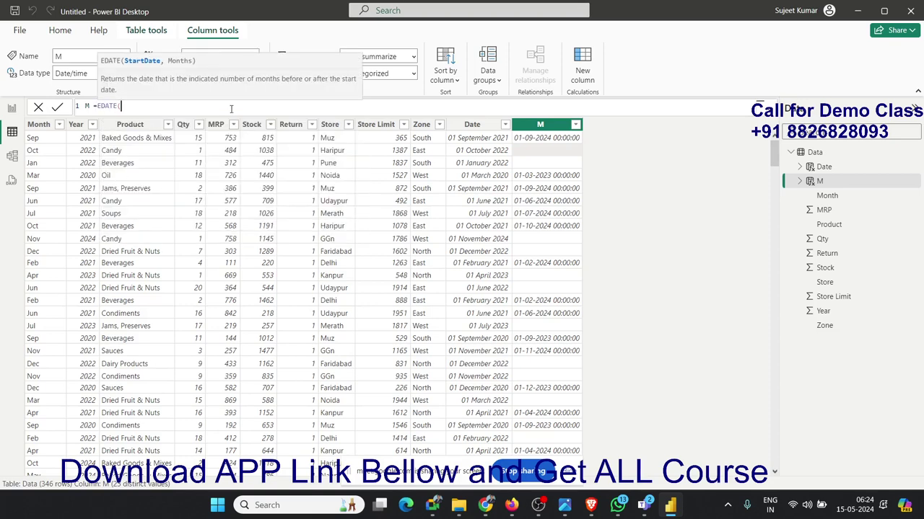
pyautogui.write('da')
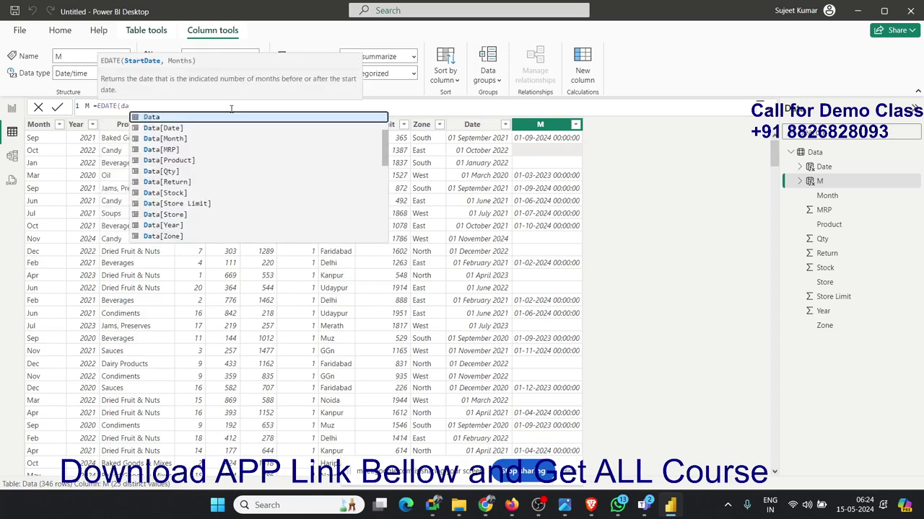
pyautogui.write('ta[Date]')
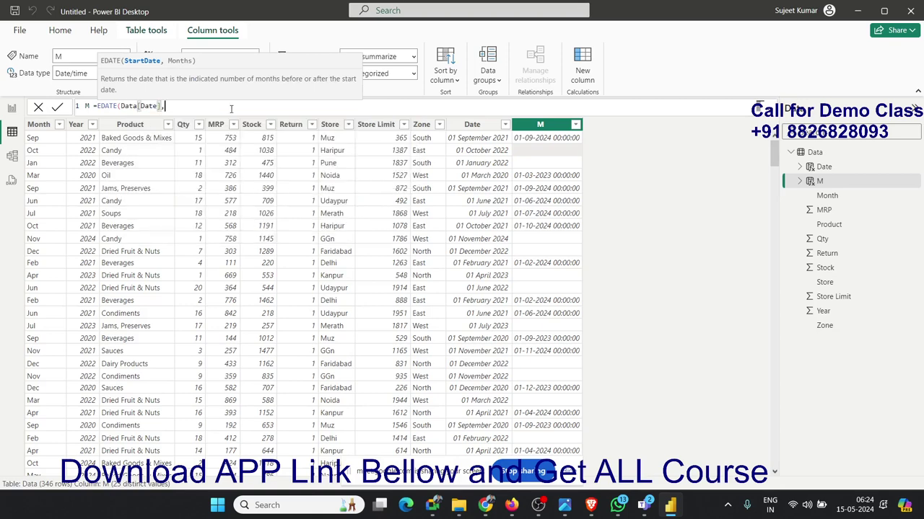
pyautogui.write(',-3)')
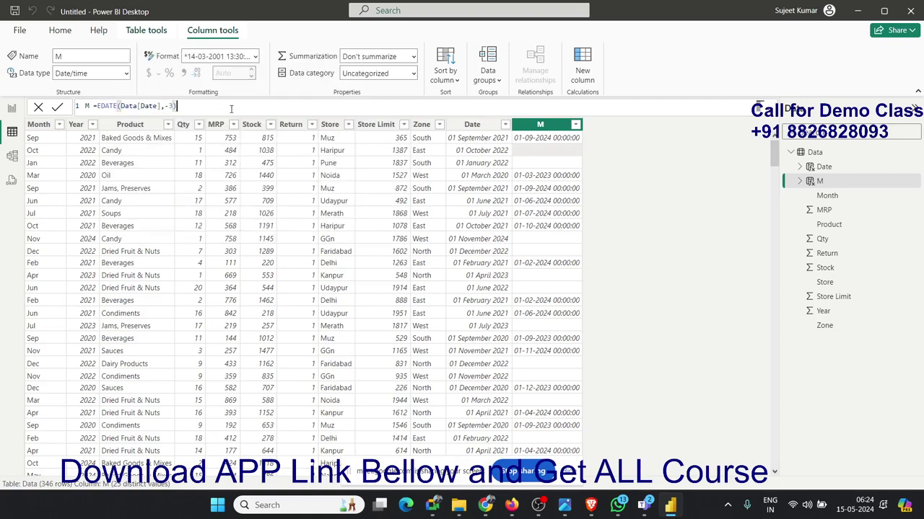
pyautogui.press('Return')
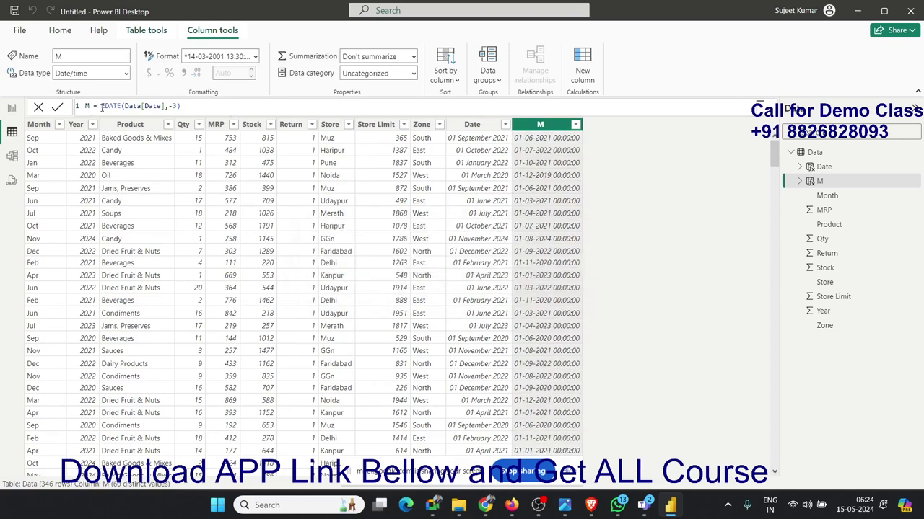
pyautogui.moveTo(101, 106); pyautogui.dragTo(182, 106)
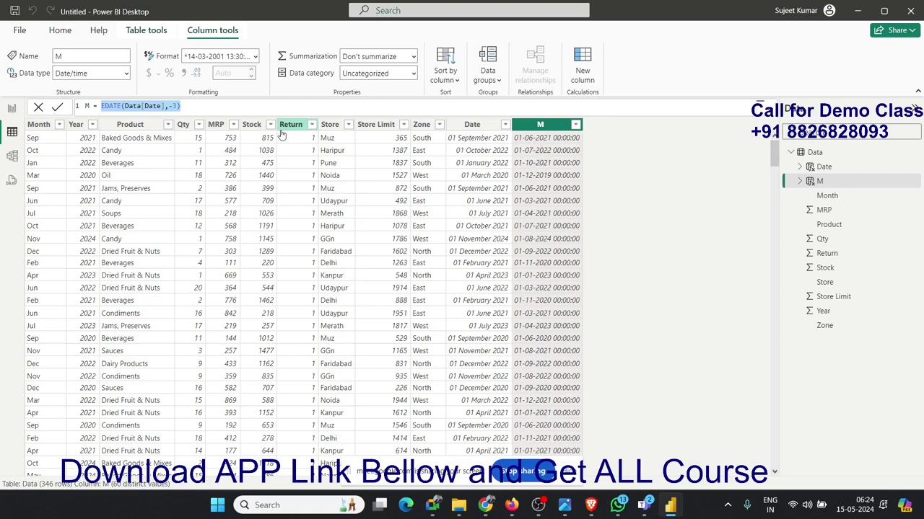
# - Enter EOMONTH(Data[Date],0) so M shows each month's last day, e.g. 30 September 2021
pyautogui.write('EO')
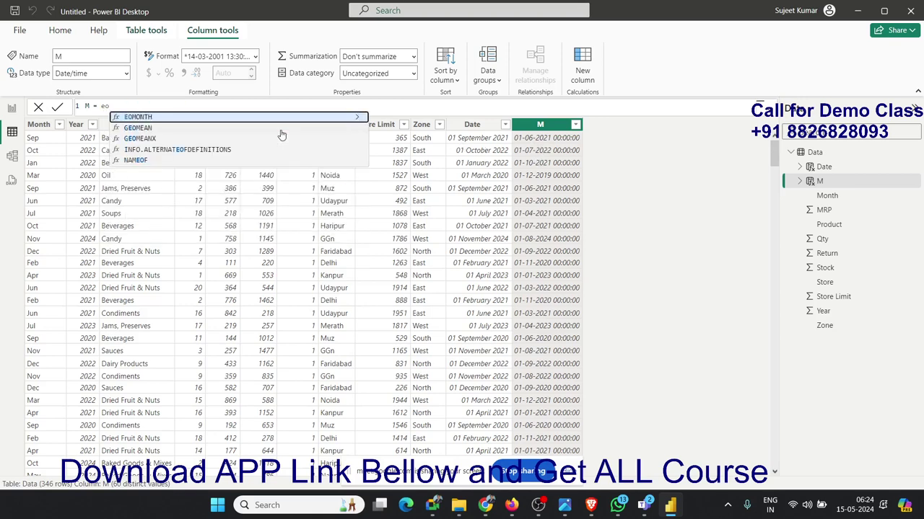
pyautogui.press('Tab')
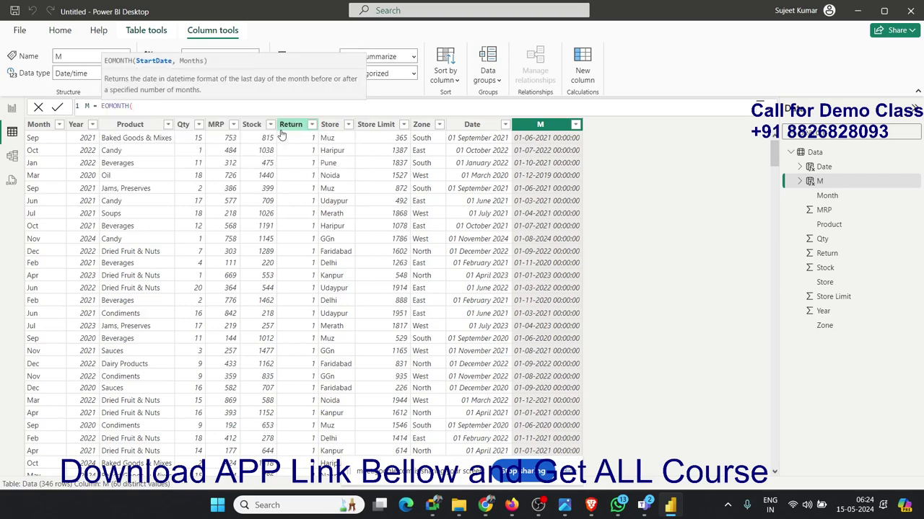
pyautogui.write('date')
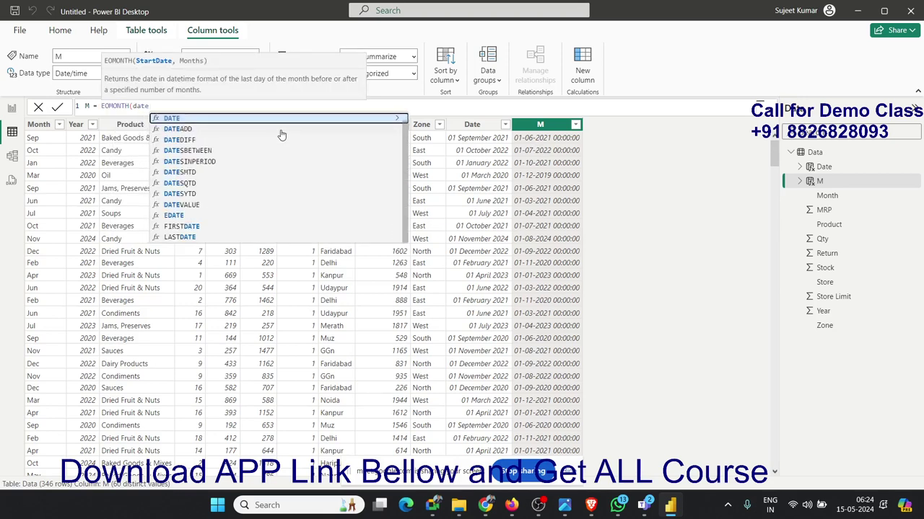
pyautogui.press('BackSpace')
pyautogui.press('Down')
pyautogui.press('Tab')
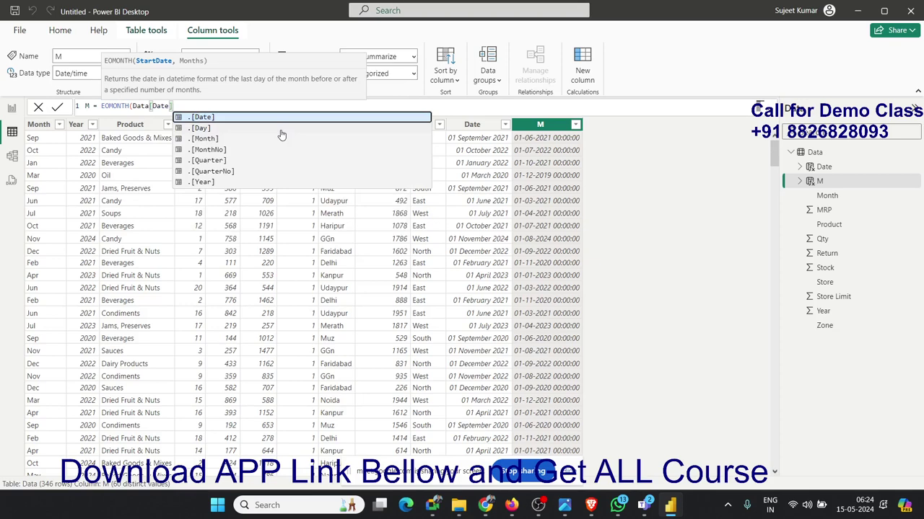
pyautogui.write(',0')
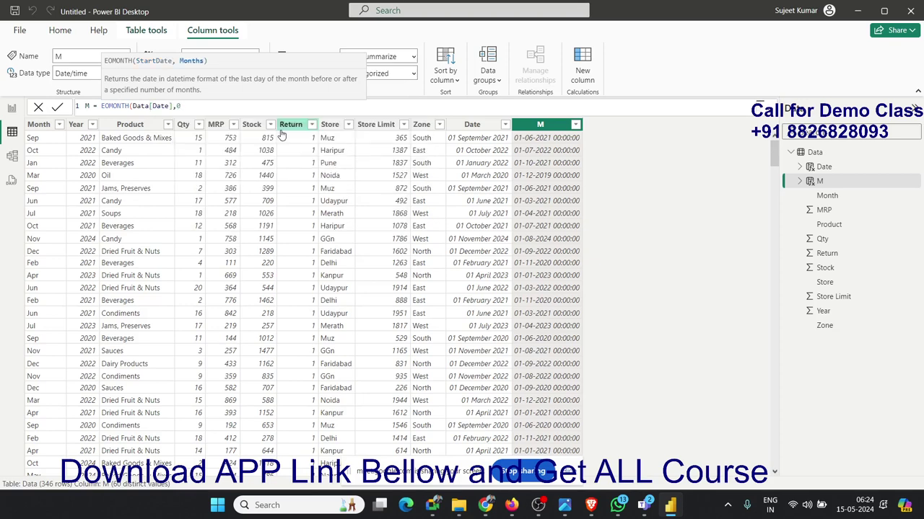
pyautogui.write(')')
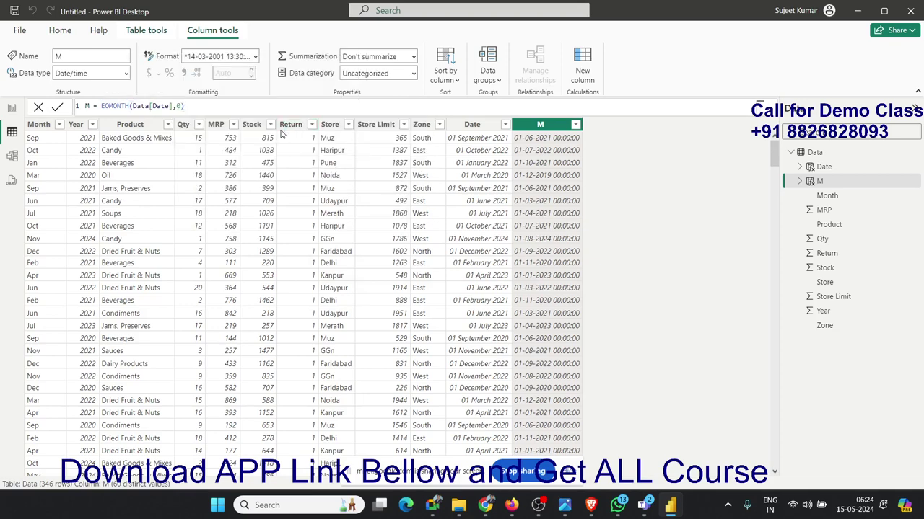
pyautogui.press('Return')
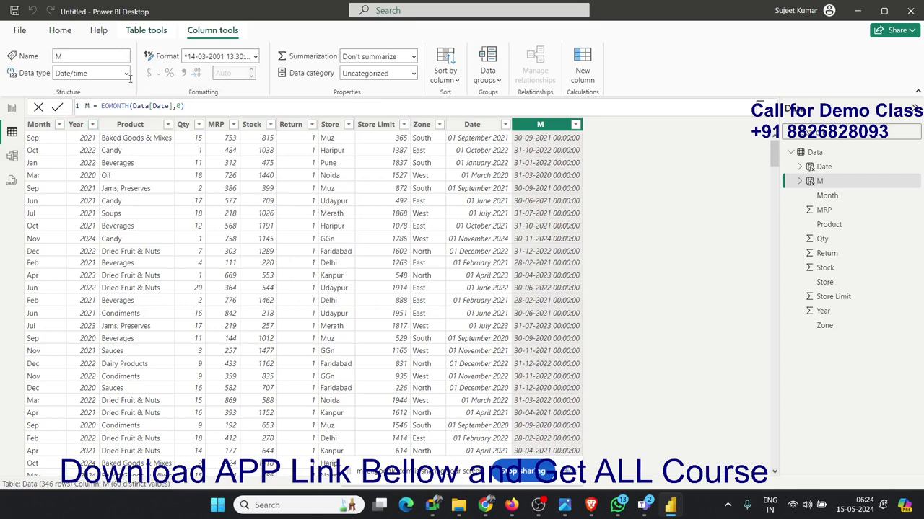
pyautogui.click(126, 73)
# - Set column M's data type to Date
pyautogui.click(83, 162)
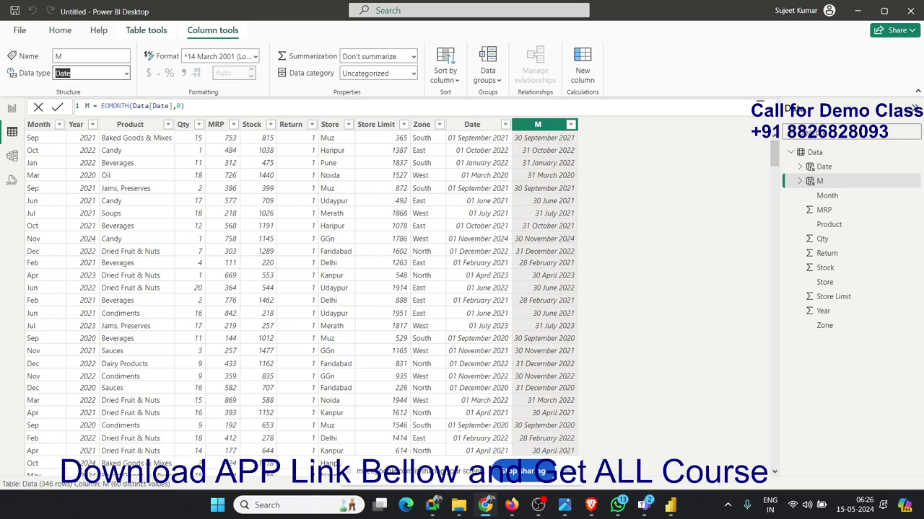
pyautogui.click(526, 162)
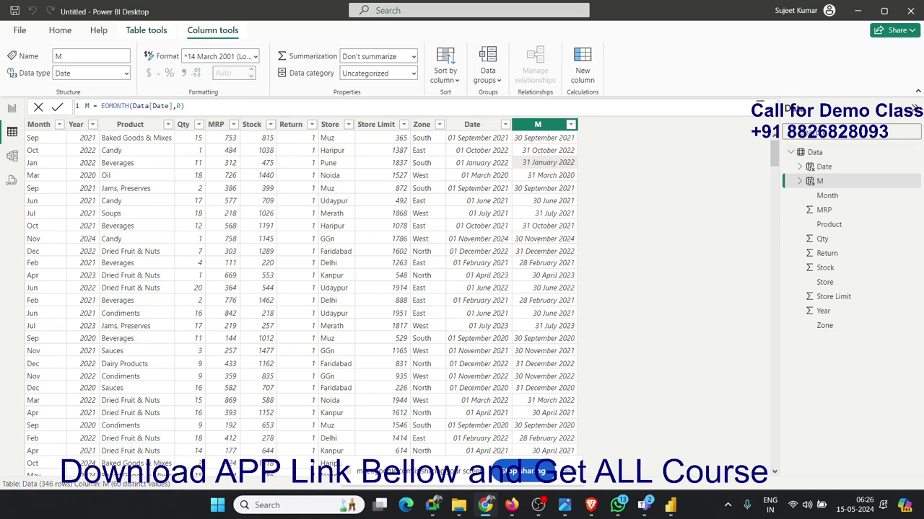
pyautogui.click(570, 90)
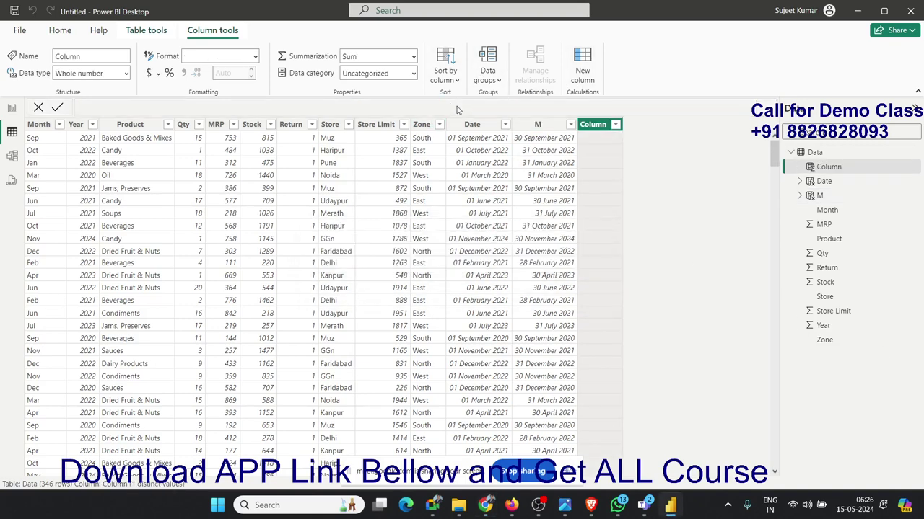
pyautogui.press('Escape')
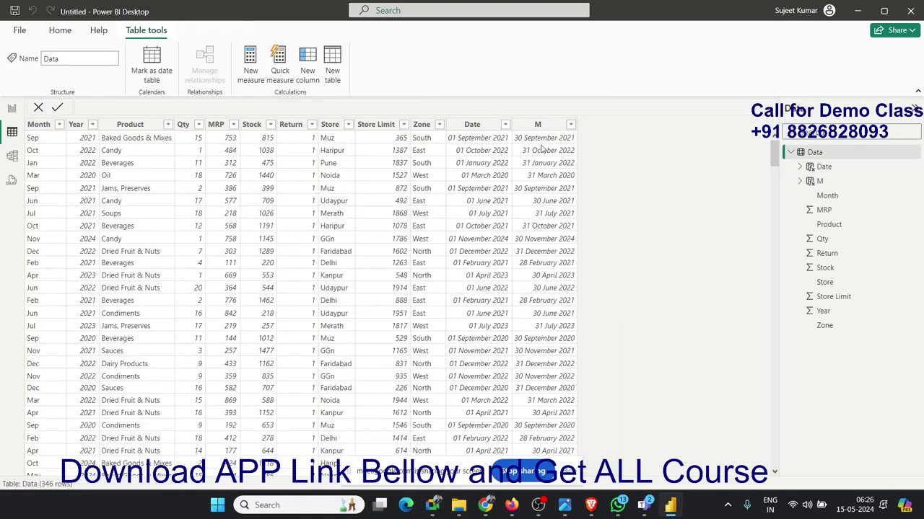
pyautogui.click(537, 124)
pyautogui.moveTo(184, 106); pyautogui.dragTo(101, 106)
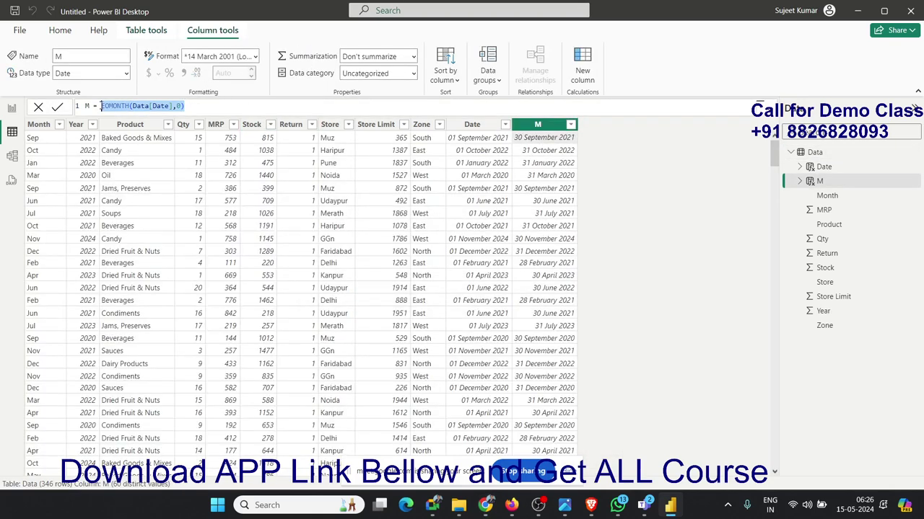
pyautogui.write('Date')
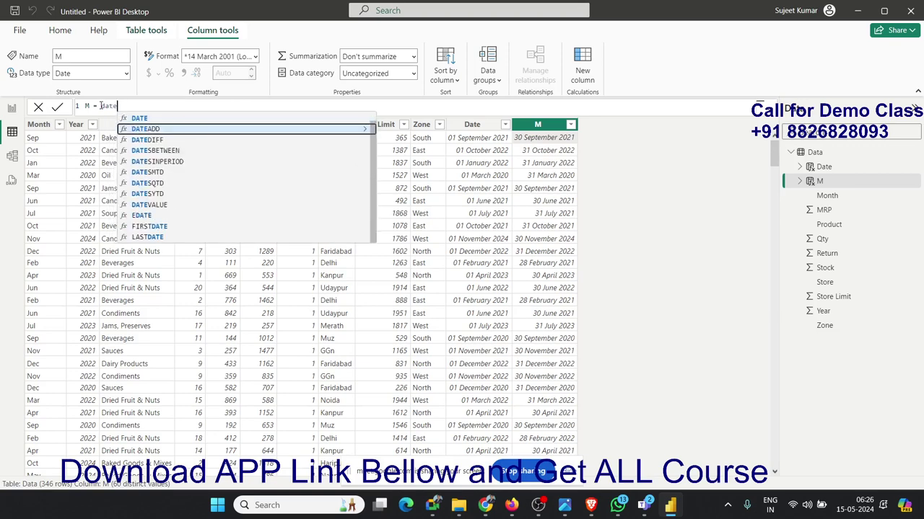
pyautogui.press('Tab')
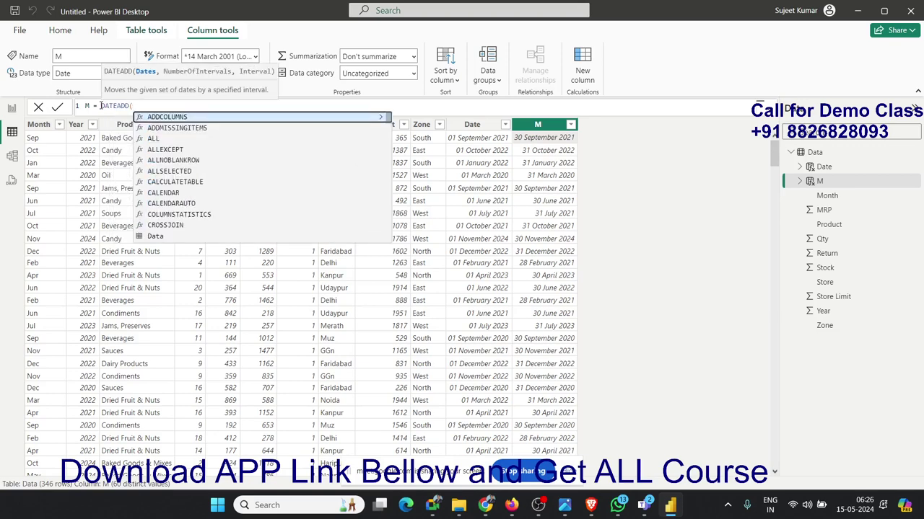
pyautogui.press('Down')
pyautogui.press('Down')
pyautogui.press('Down')
pyautogui.press('Down')
pyautogui.press('Down')
pyautogui.press('Down')
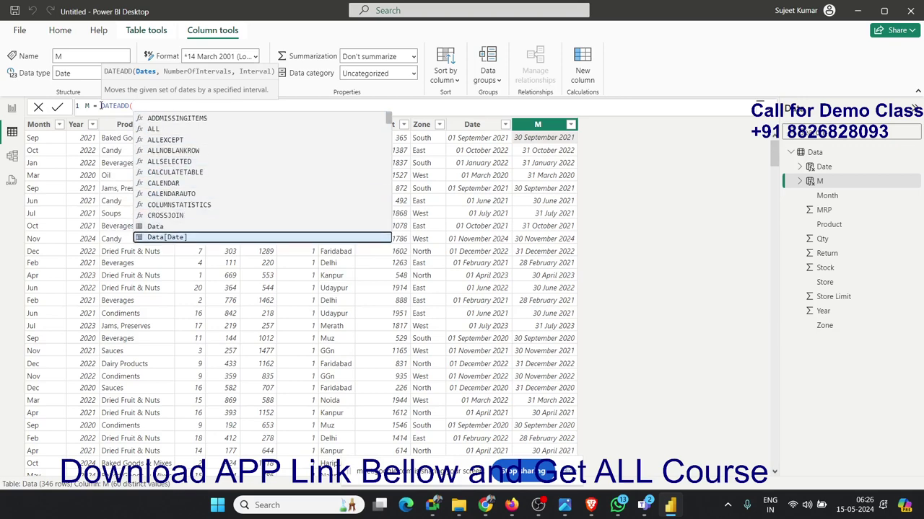
pyautogui.press('Down')
pyautogui.press('Up')
pyautogui.press('Tab')
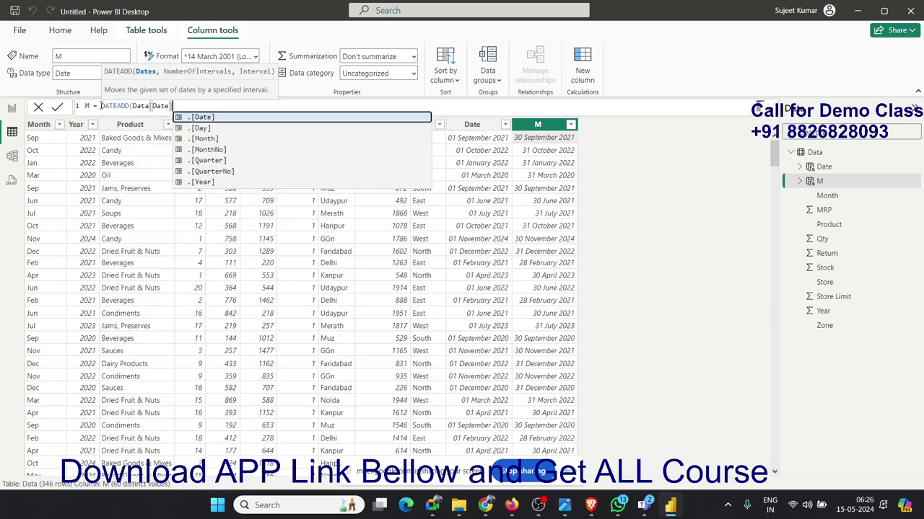
pyautogui.write(',')
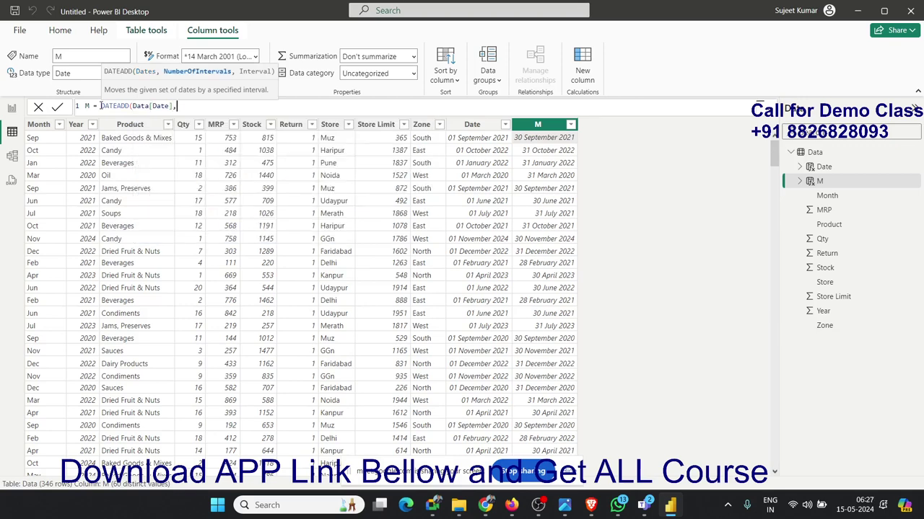
pyautogui.write('3')
pyautogui.write(',')
pyautogui.press('Down')
pyautogui.press('Down')
pyautogui.press('Down')
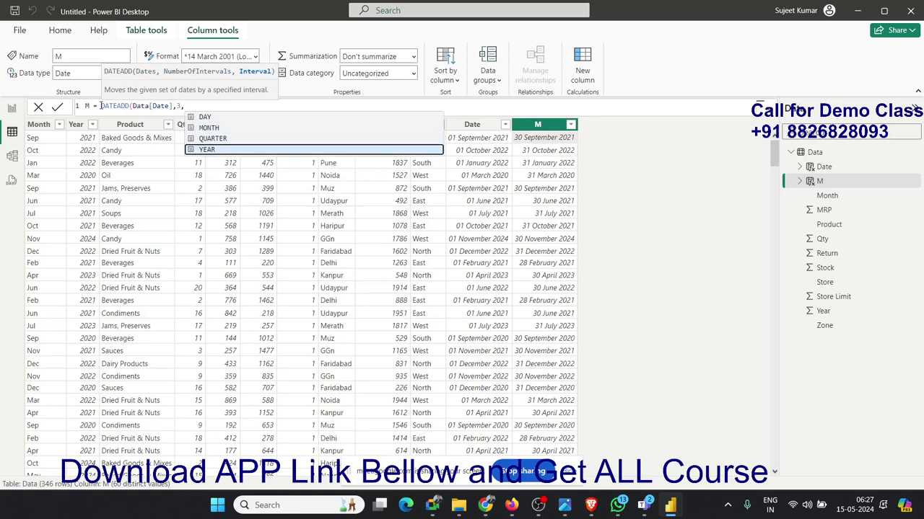
pyautogui.press('Tab')
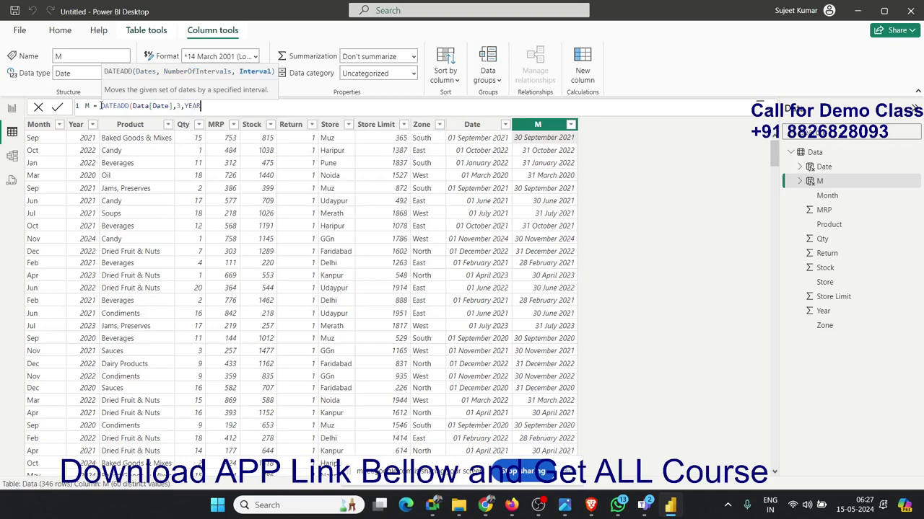
pyautogui.write(')')
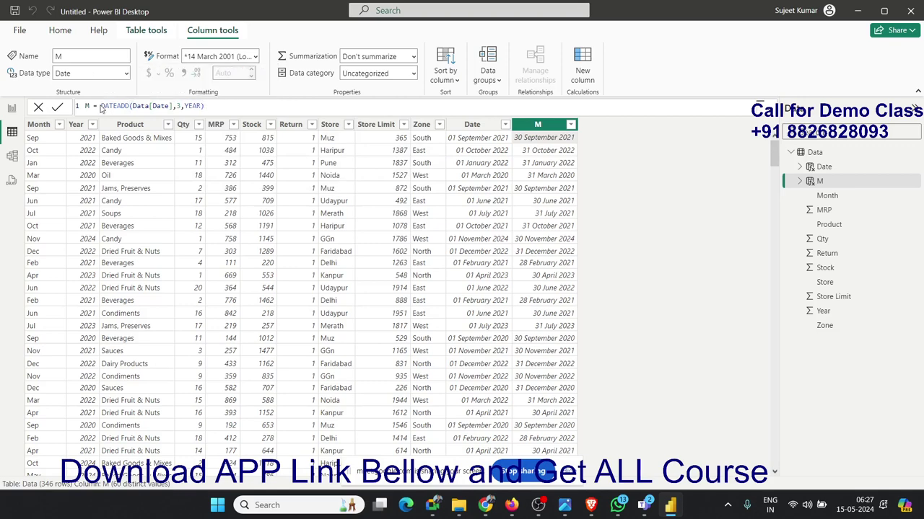
pyautogui.press('Return')
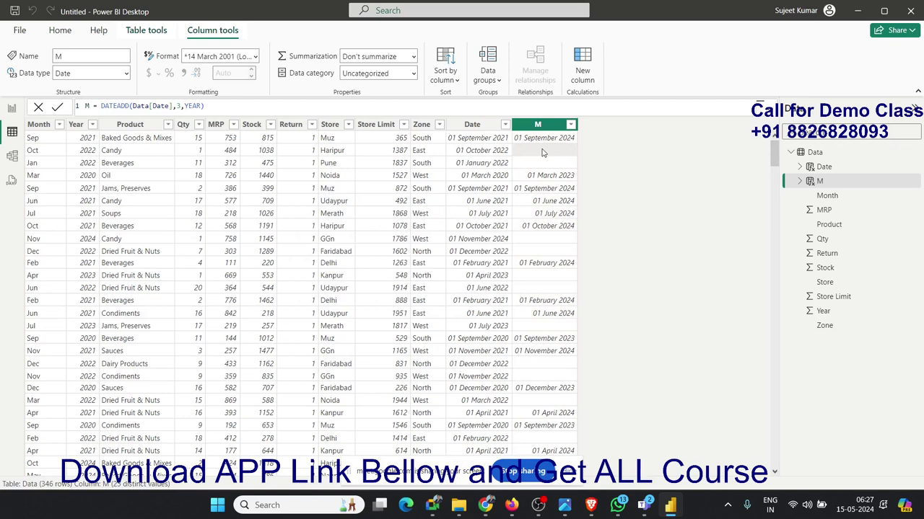
pyautogui.click(488, 155)
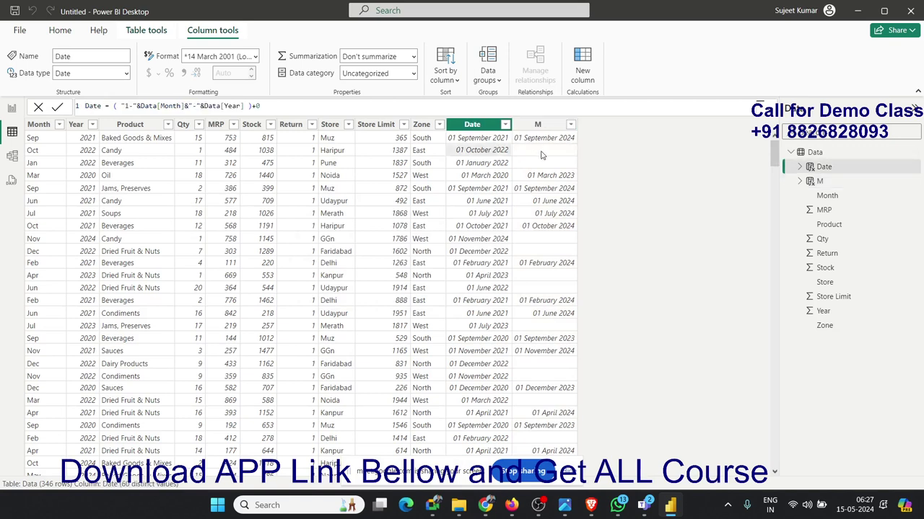
pyautogui.click(542, 155)
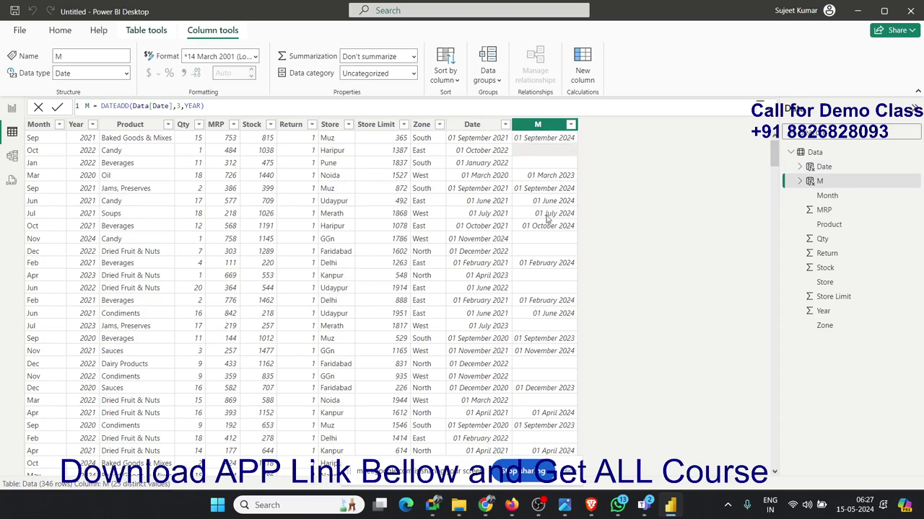
pyautogui.scroll(-2, 553, 280)
pyautogui.scroll(-2, 554, 318)
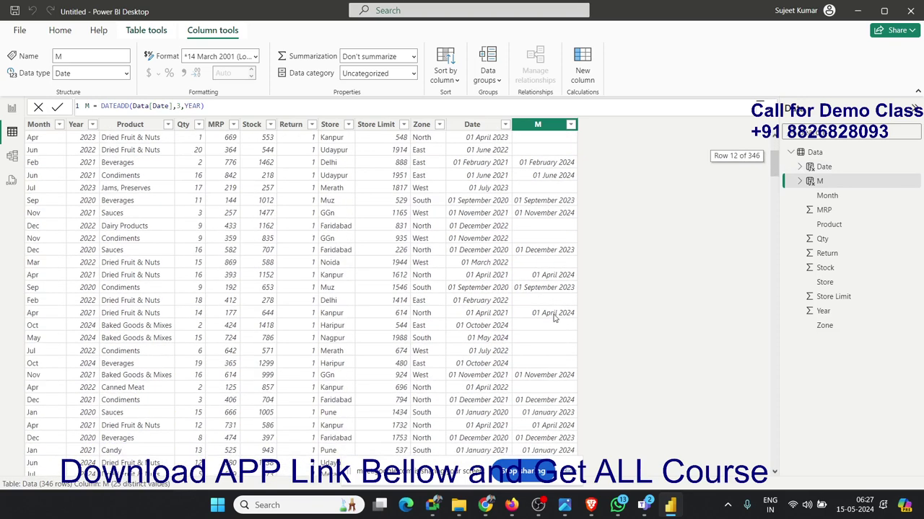
pyautogui.scroll(4, 570, 337)
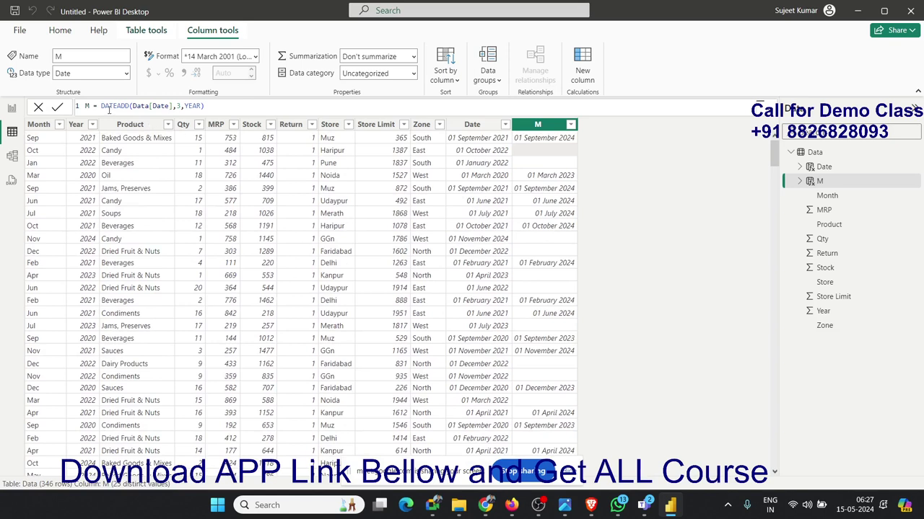
pyautogui.click(182, 106)
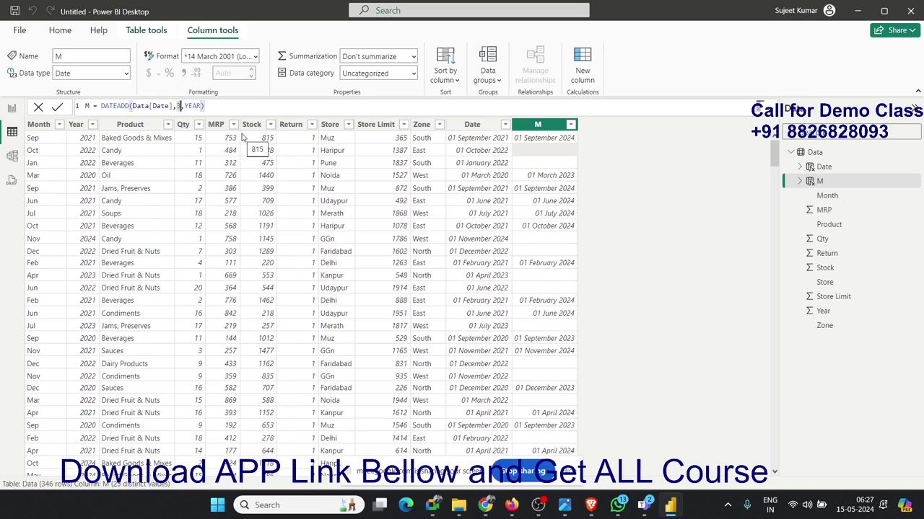
pyautogui.write('5')
pyautogui.press('Left')
pyautogui.press('BackSpace')
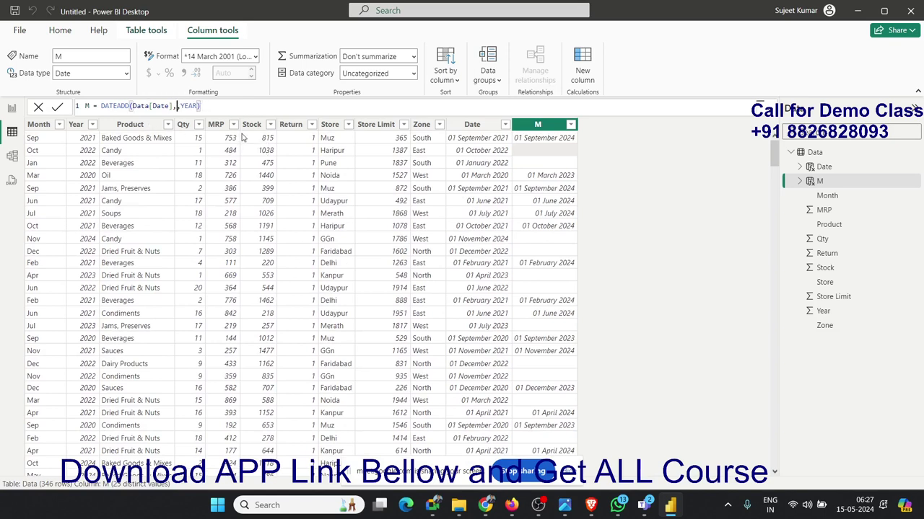
pyautogui.press('Return')
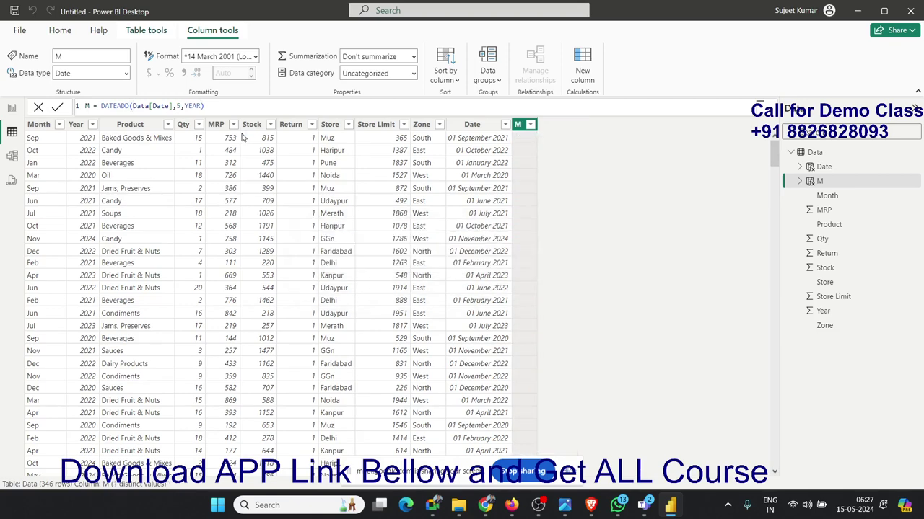
pyautogui.click(204, 107)
pyautogui.write('-')
pyautogui.press('BackSpace')
pyautogui.press('BackSpace')
pyautogui.write('3')
pyautogui.press('Return')
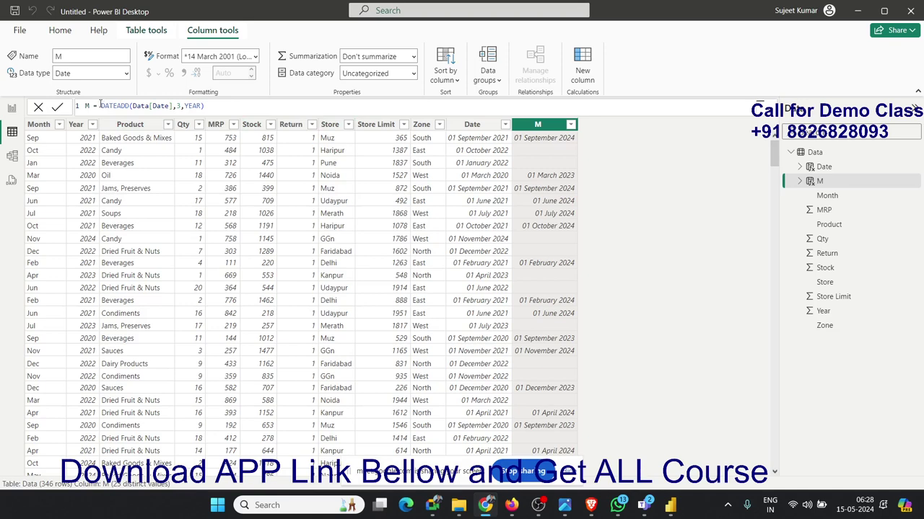
# - Replace M's formula with TODAY(), showing 15 May 2024 in every row, then add a new column
pyautogui.moveTo(101, 105); pyautogui.dragTo(217, 105)
pyautogui.write('to')
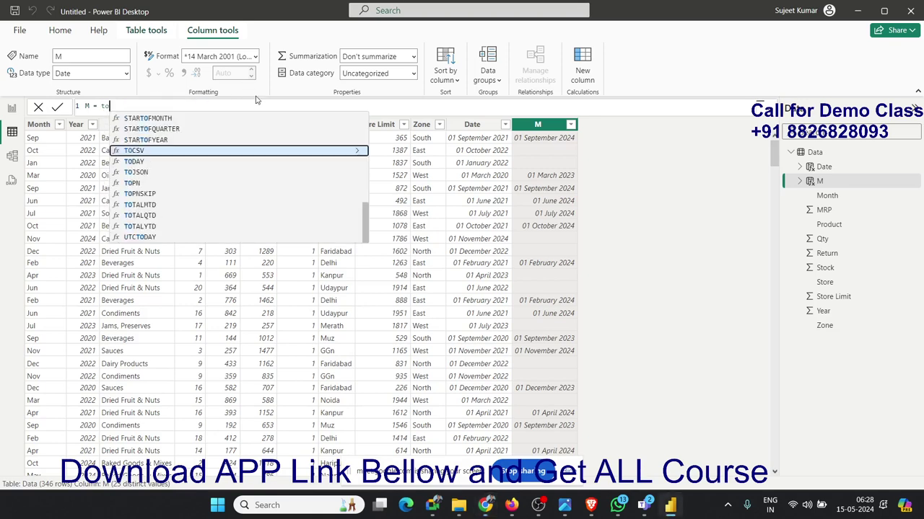
pyautogui.write('d')
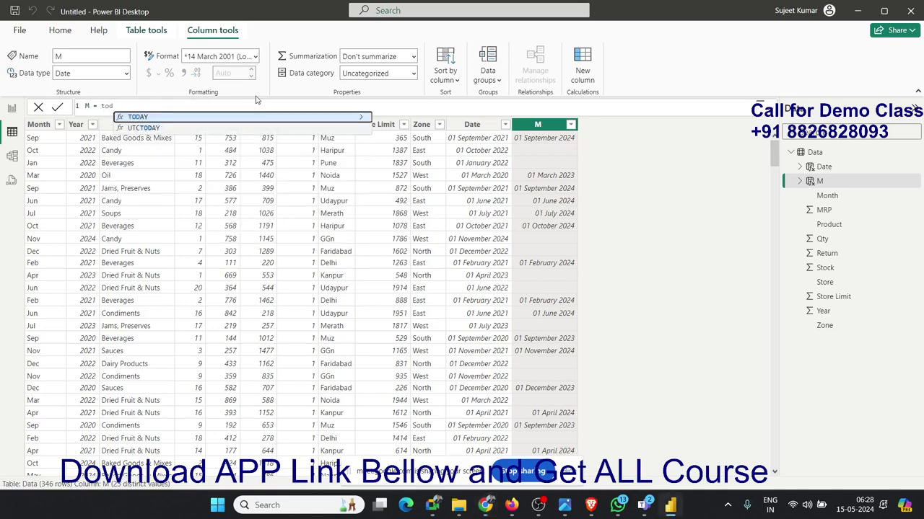
pyautogui.press('Tab')
pyautogui.write(')')
pyautogui.press('Return')
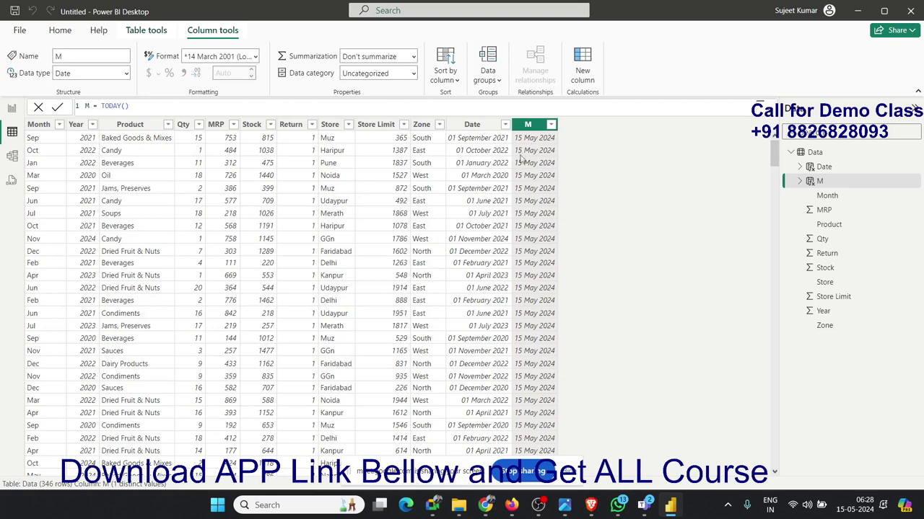
pyautogui.click(583, 72)
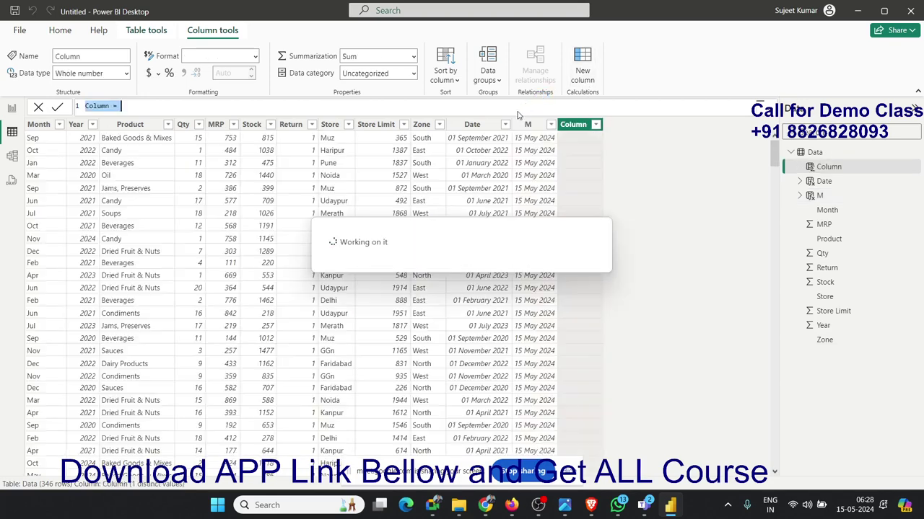
# - Create the DIF column as Data[M]-Data[Date].[Date]
pyautogui.click(96, 105)
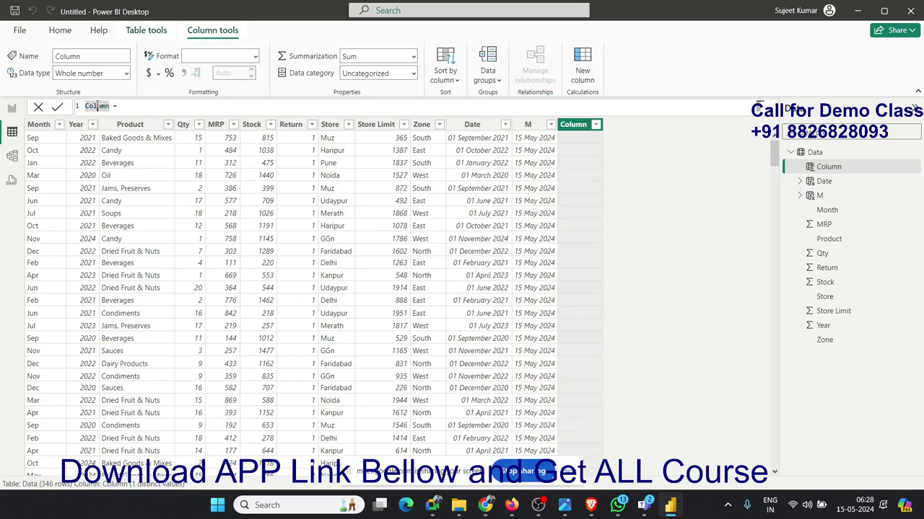
pyautogui.write('IF')
pyautogui.press('Delete')
pyautogui.press('Delete')
pyautogui.press('Delete')
pyautogui.press('BackSpace')
pyautogui.press('BackSpace')
pyautogui.press('BackSpace')
pyautogui.press('BackSpace')
pyautogui.press('BackSpace')
pyautogui.write('DIF =')
pyautogui.write('m')
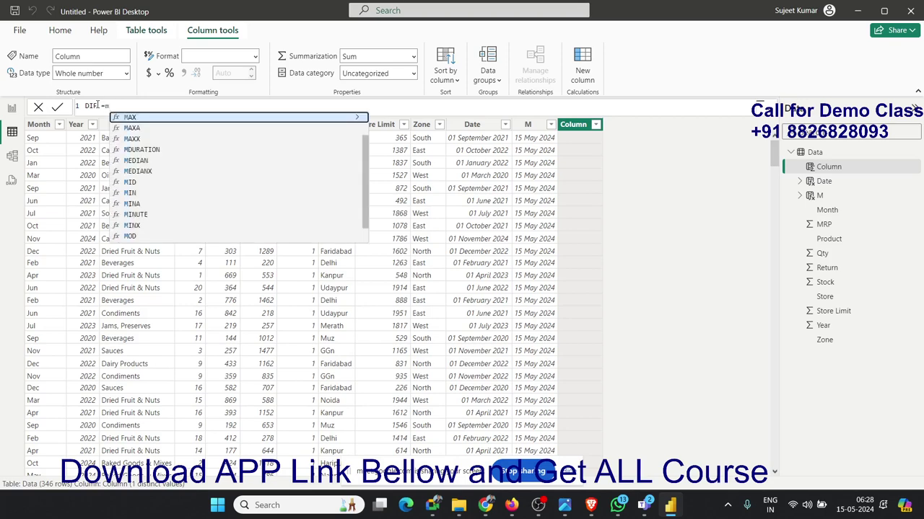
pyautogui.press('BackSpace')
pyautogui.write('da')
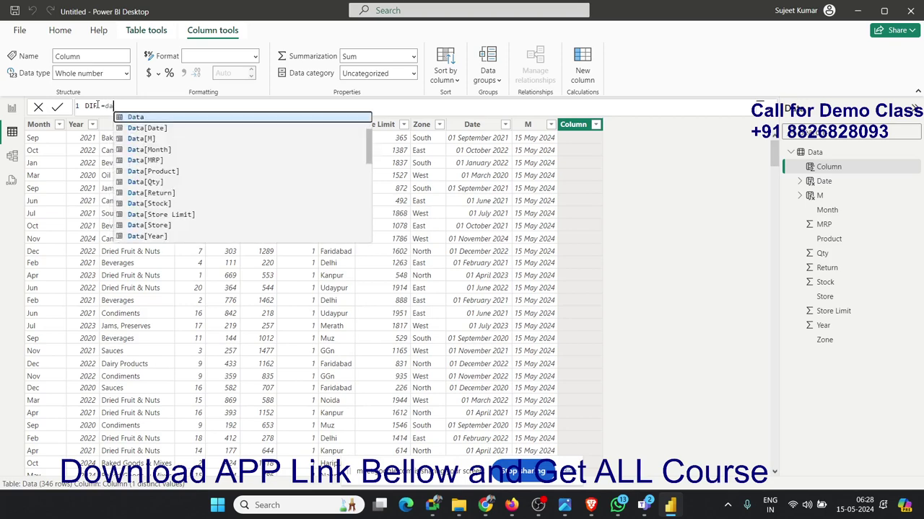
pyautogui.write('ta[M]')
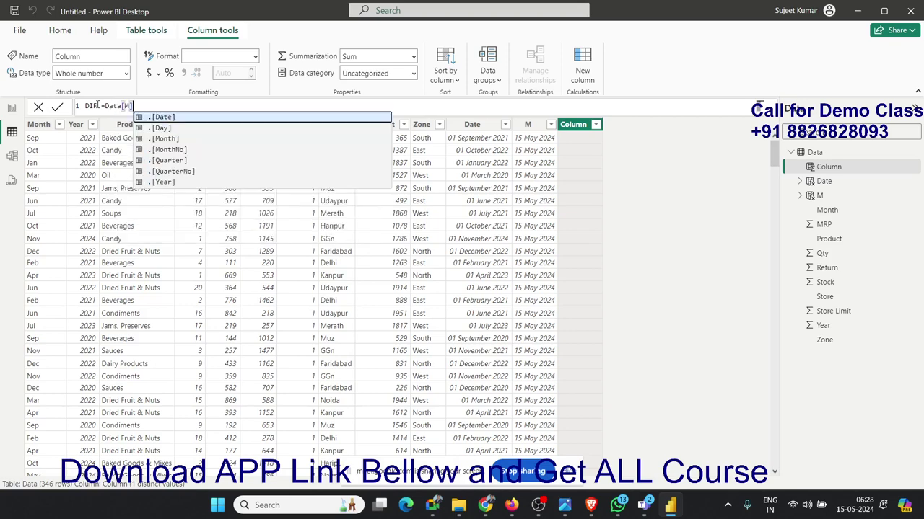
pyautogui.write('-')
pyautogui.write('dat')
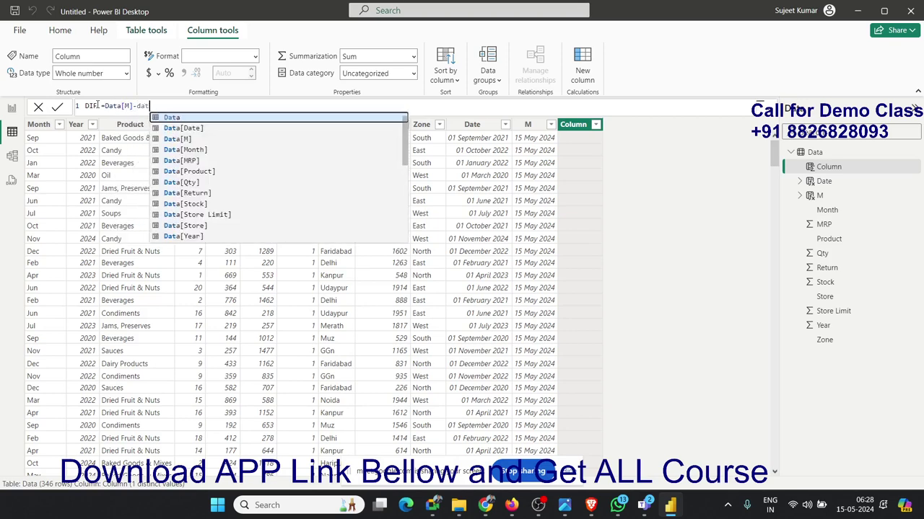
pyautogui.press('Down')
pyautogui.press('Tab')
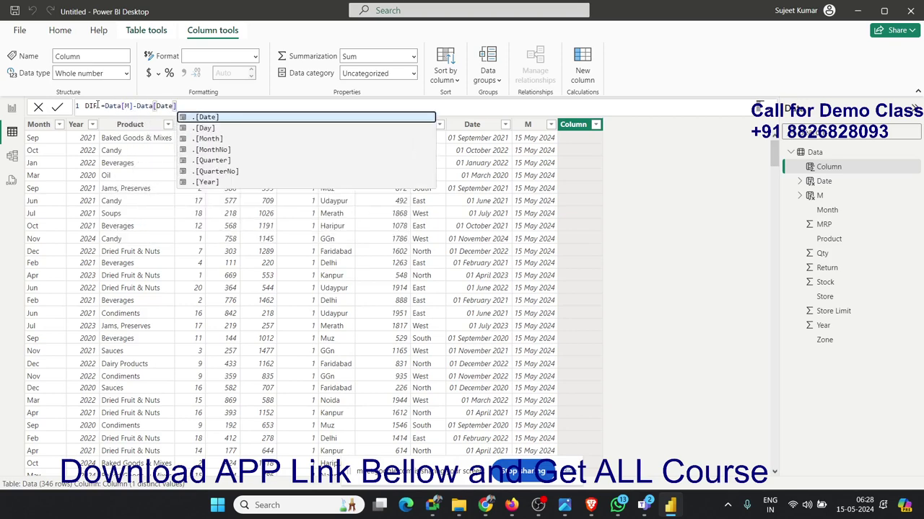
pyautogui.press('Tab')
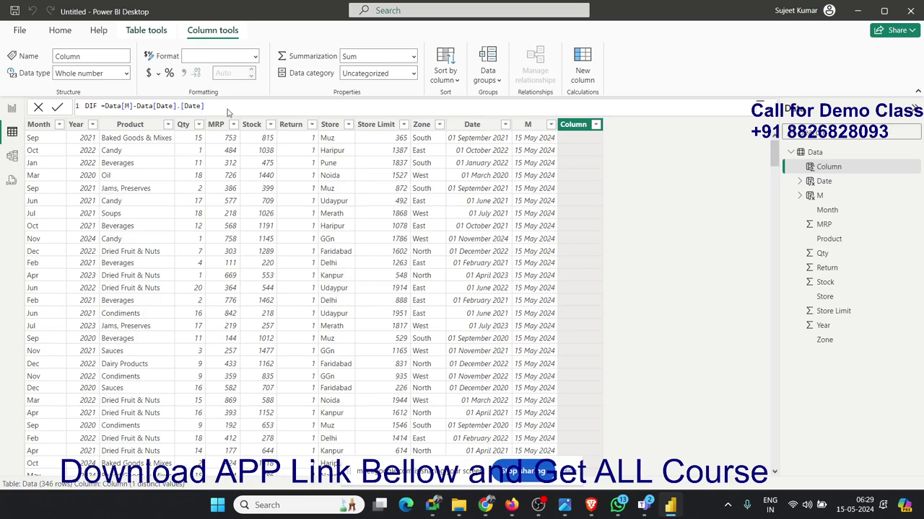
pyautogui.press('Return')
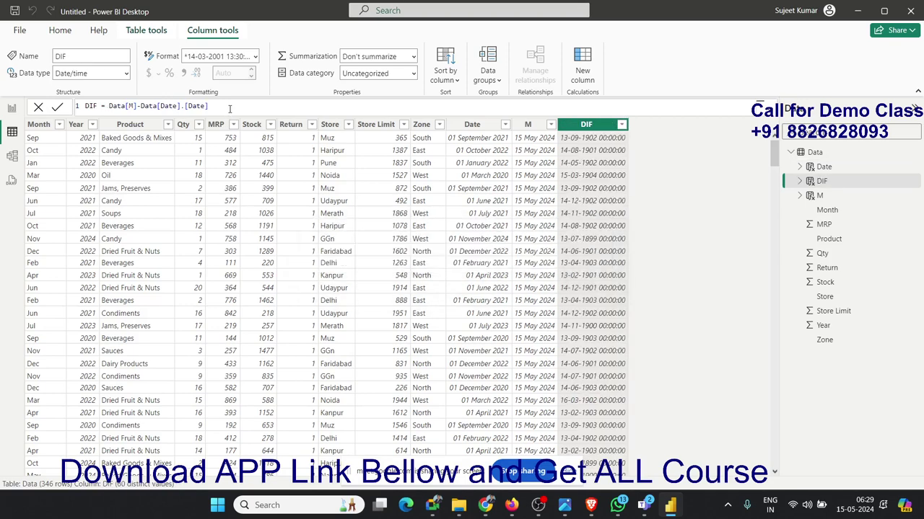
# - Set DIF's data type to Whole number and confirm the change
pyautogui.click(129, 76)
pyautogui.click(96, 99)
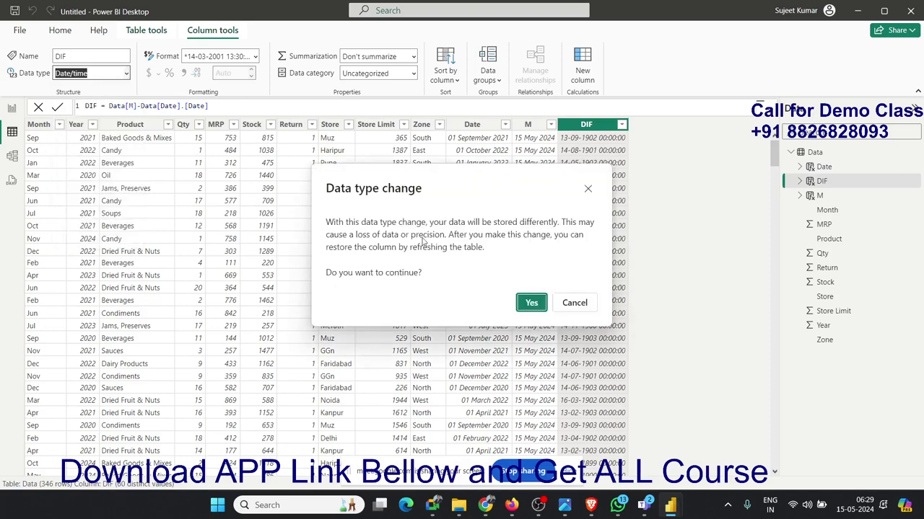
pyautogui.click(524, 305)
pyautogui.press('Up')
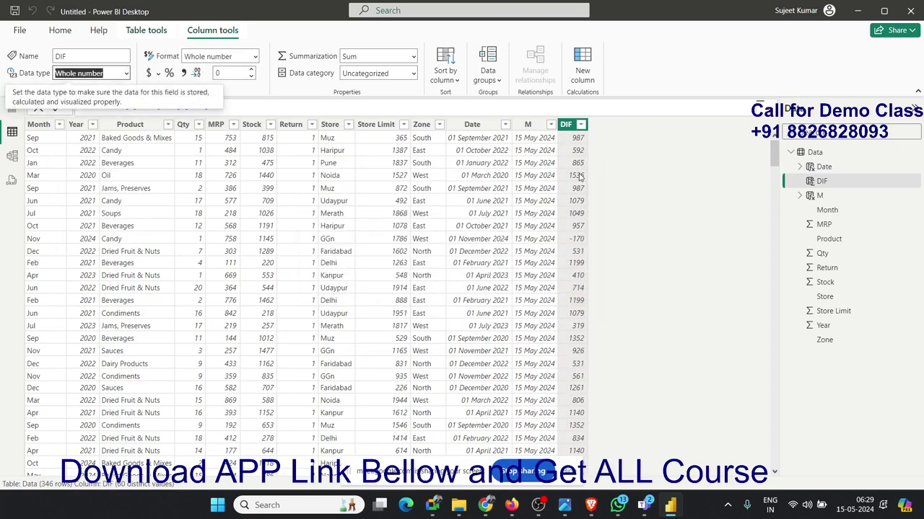
pyautogui.click(344, 110)
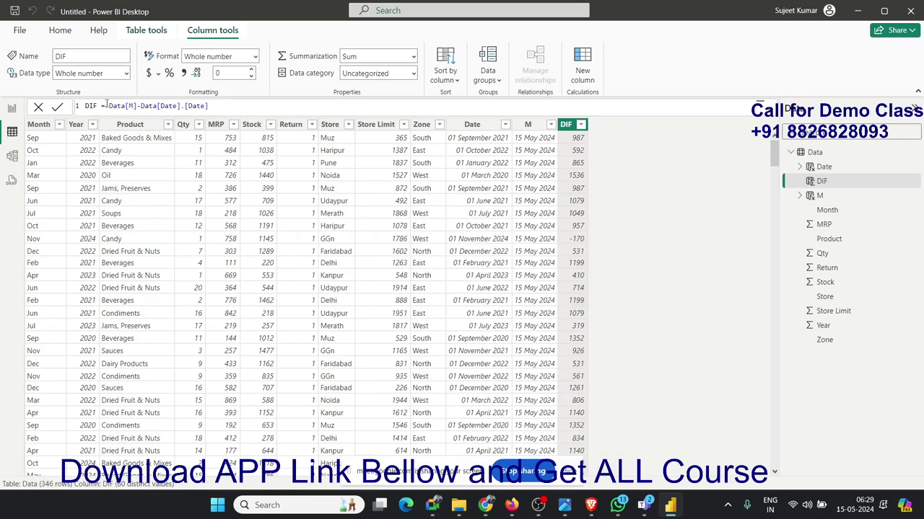
# - Replace the DIF expression with NETWORKDAYS(Data[Date],Data[M], using autocomplete
pyautogui.moveTo(106, 105); pyautogui.dragTo(228, 105)
pyautogui.write('d')
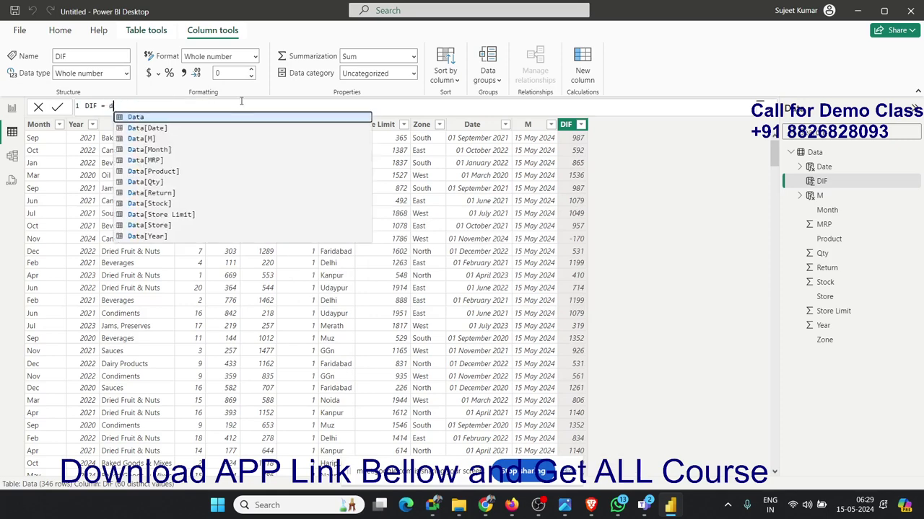
pyautogui.write('ays')
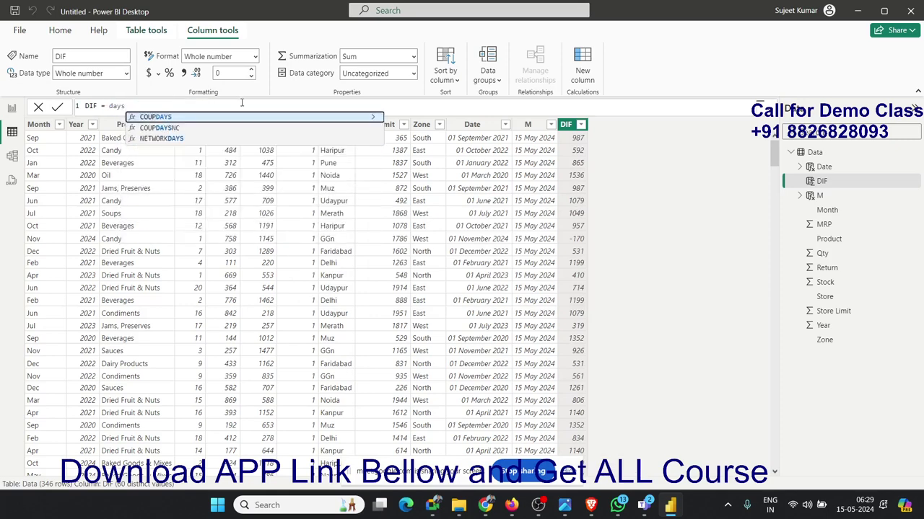
pyautogui.press('BackSpace')
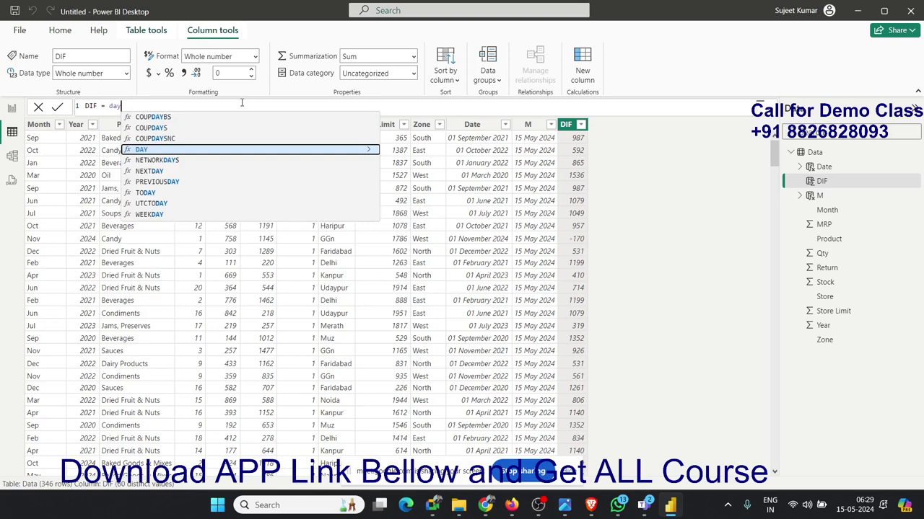
pyautogui.press('BackSpace')
pyautogui.press('BackSpace')
pyautogui.press('BackSpace')
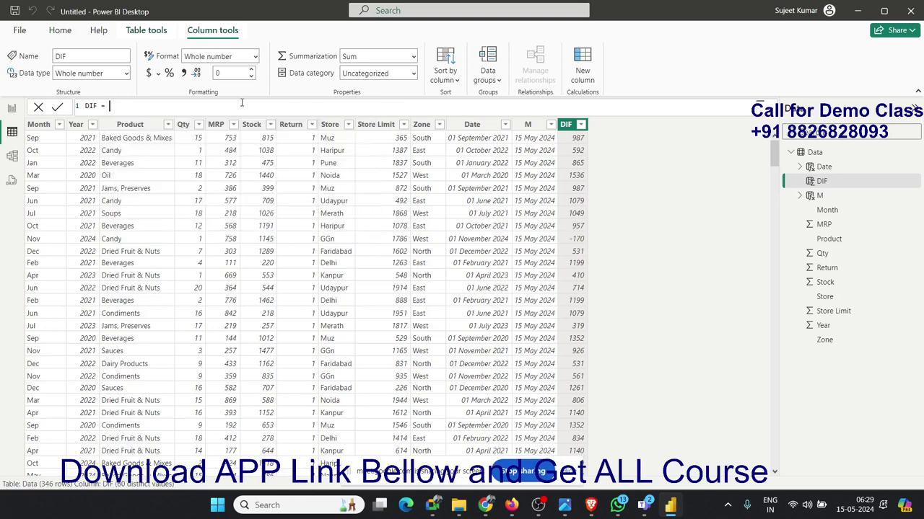
pyautogui.write('eo')
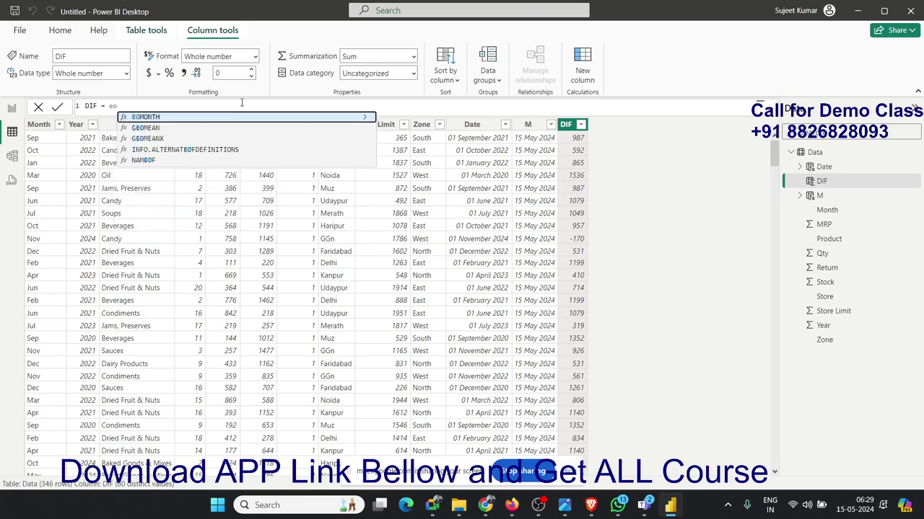
pyautogui.press('BackSpace')
pyautogui.press('BackSpace')
pyautogui.write('netw')
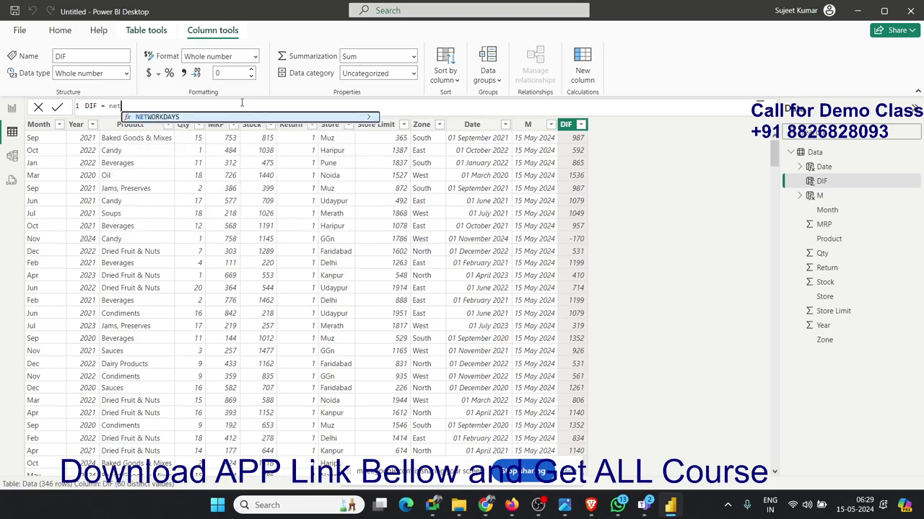
pyautogui.press('Tab')
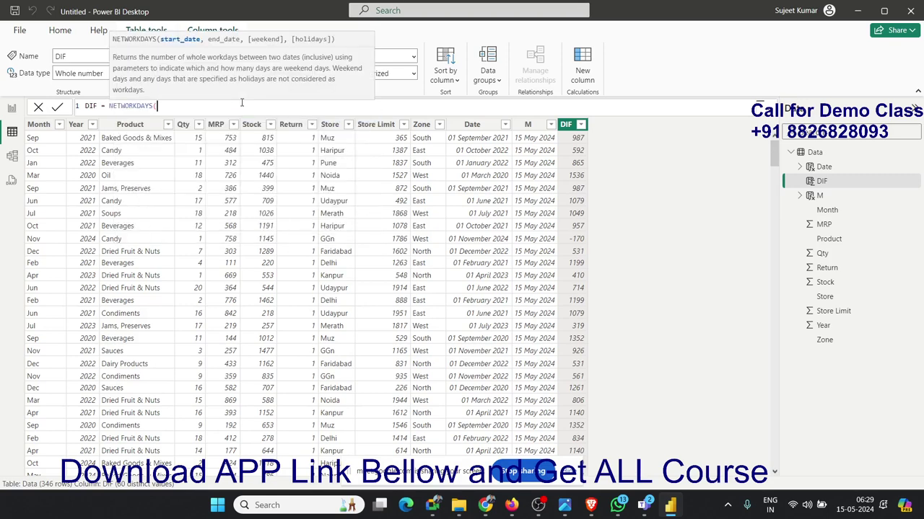
pyautogui.write('dat')
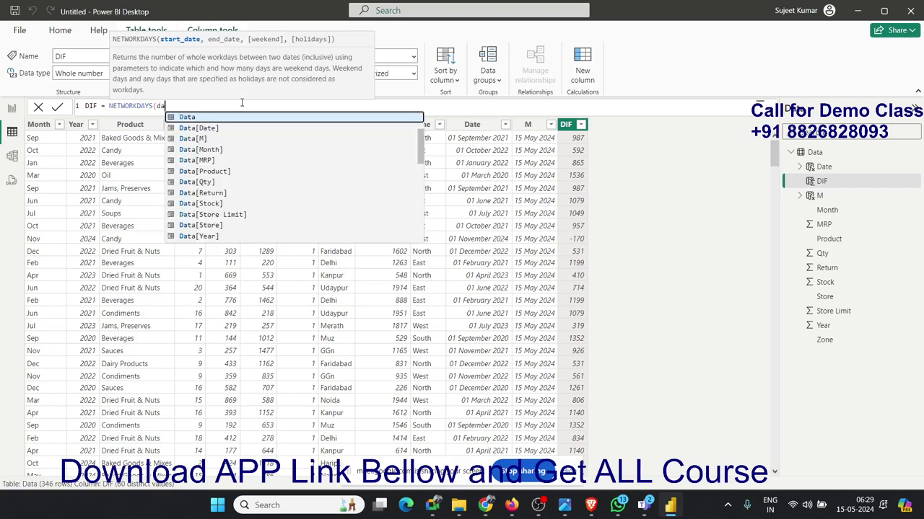
pyautogui.press('Tab')
pyautogui.write('[')
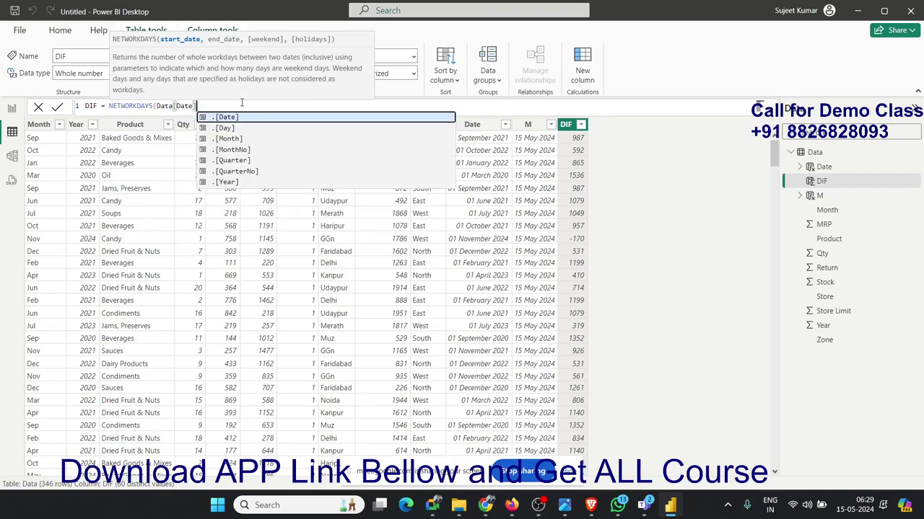
pyautogui.press('Tab')
pyautogui.write(',')
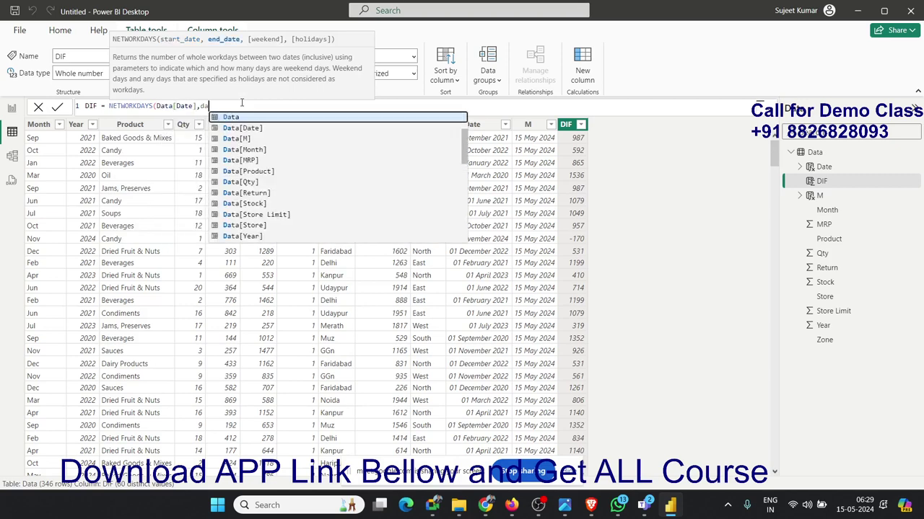
pyautogui.write('Data[M]')
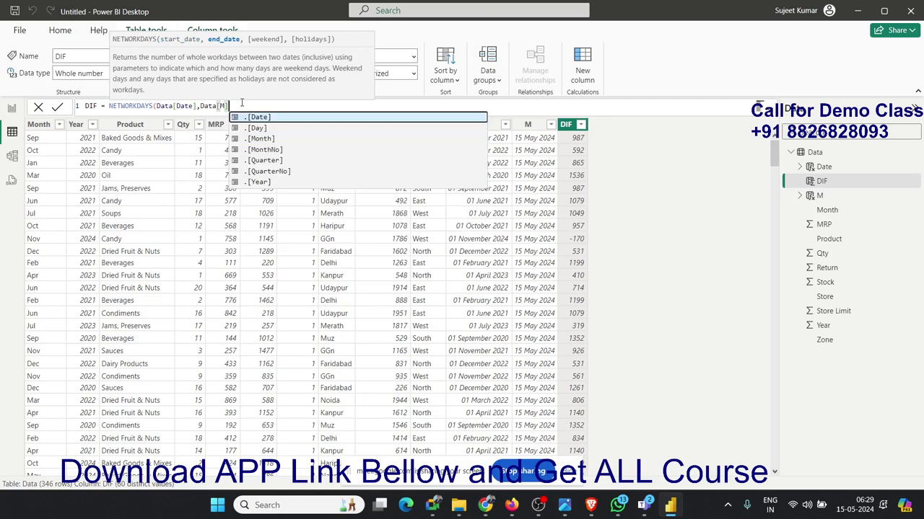
pyautogui.write(',')
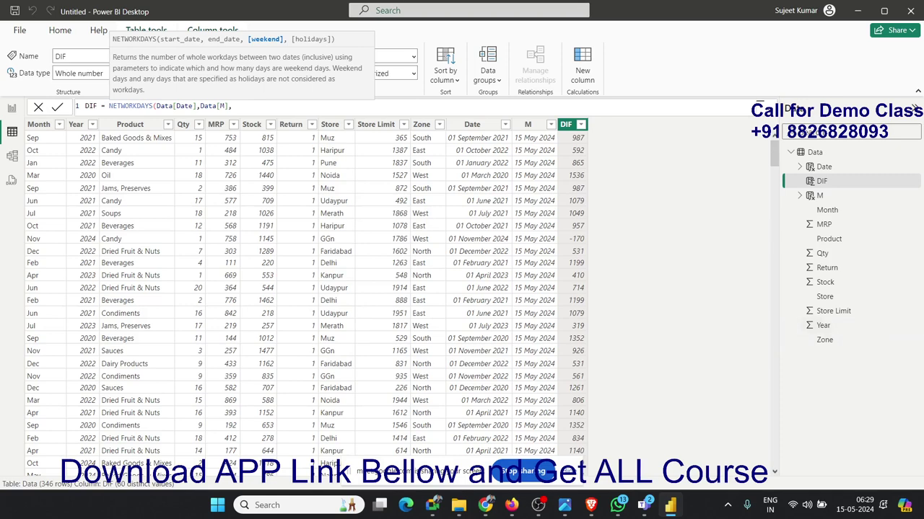
pyautogui.hotkey('alt', 'Tab')
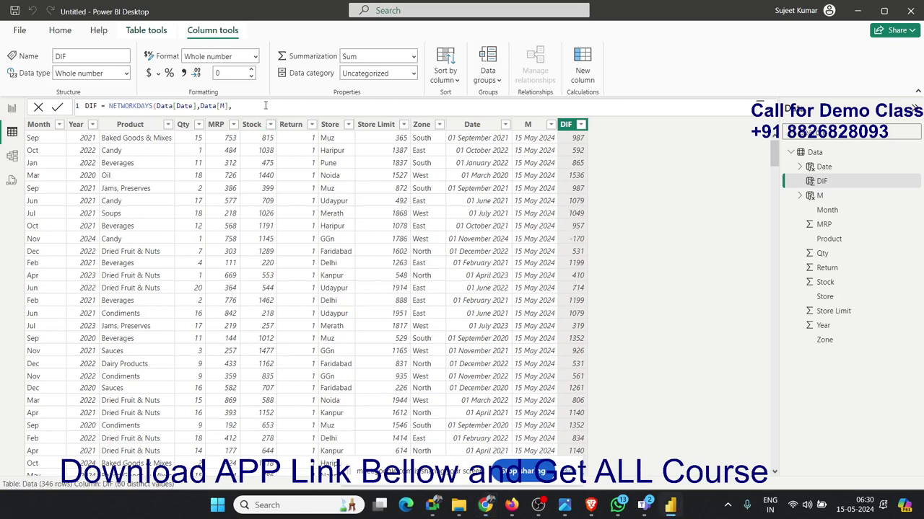
# - Try weekend codes 1 to 4, settle on 11, and commit the formula
pyautogui.write('1')
pyautogui.press('BackSpace')
pyautogui.write('2')
pyautogui.press('BackSpace')
pyautogui.write('3')
pyautogui.press('BackSpace')
pyautogui.write('4')
pyautogui.press('BackSpace')
pyautogui.write('11')
pyautogui.write(',')
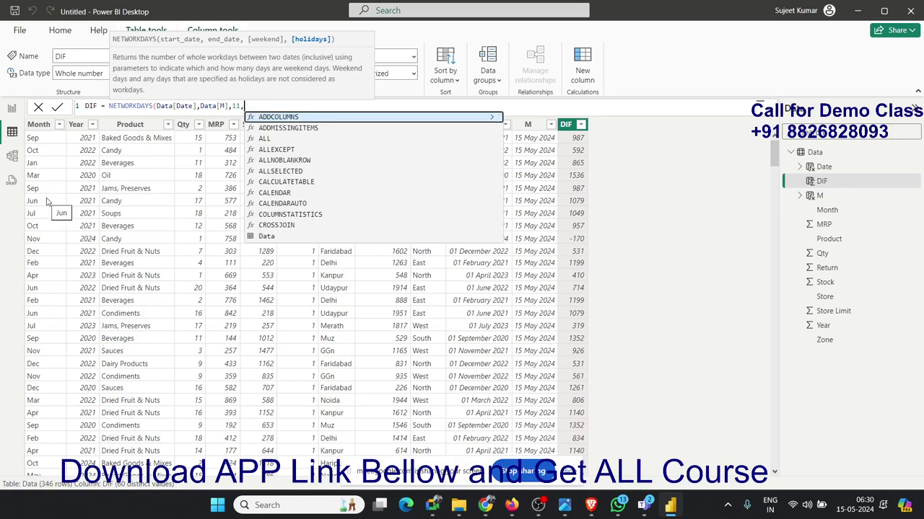
pyautogui.press('BackSpace')
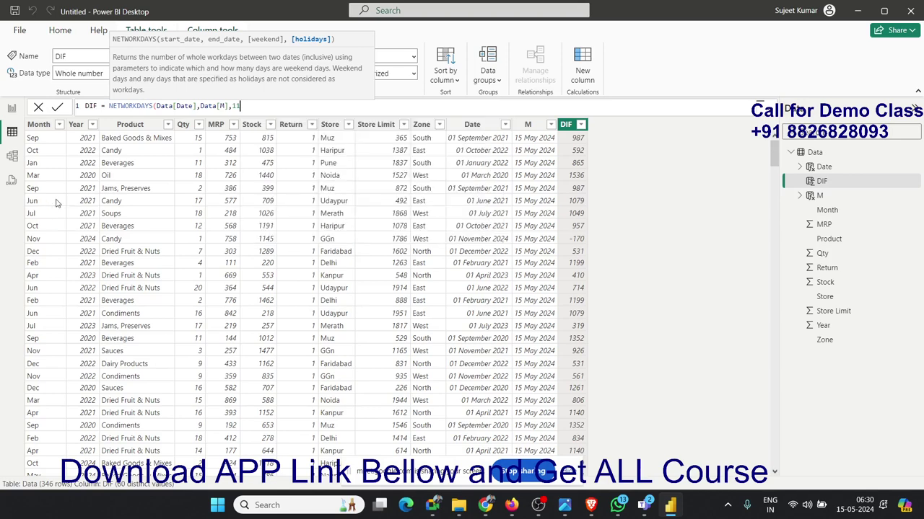
pyautogui.write(')')
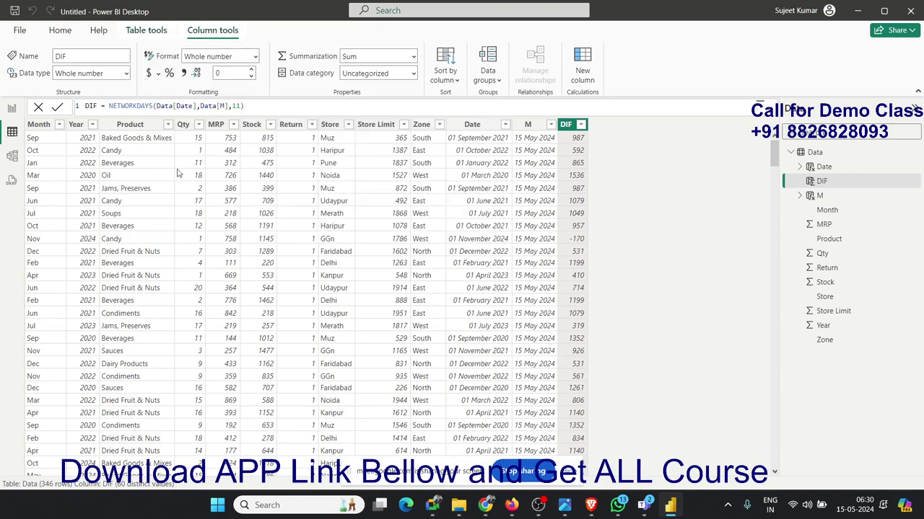
pyautogui.press('Return')
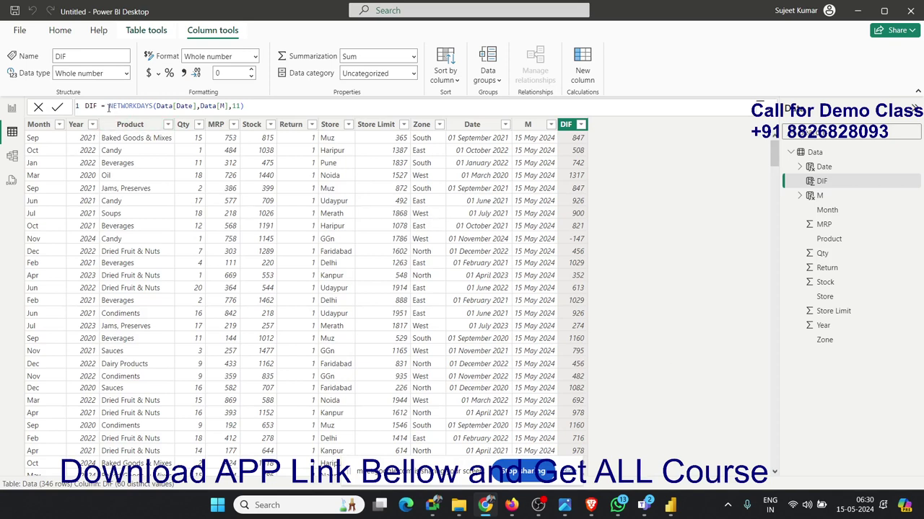
# - Replace the DIF expression with DATEDIFF(Data[Date],Data[M], using autocomplete
pyautogui.moveTo(108, 106); pyautogui.dragTo(307, 111)
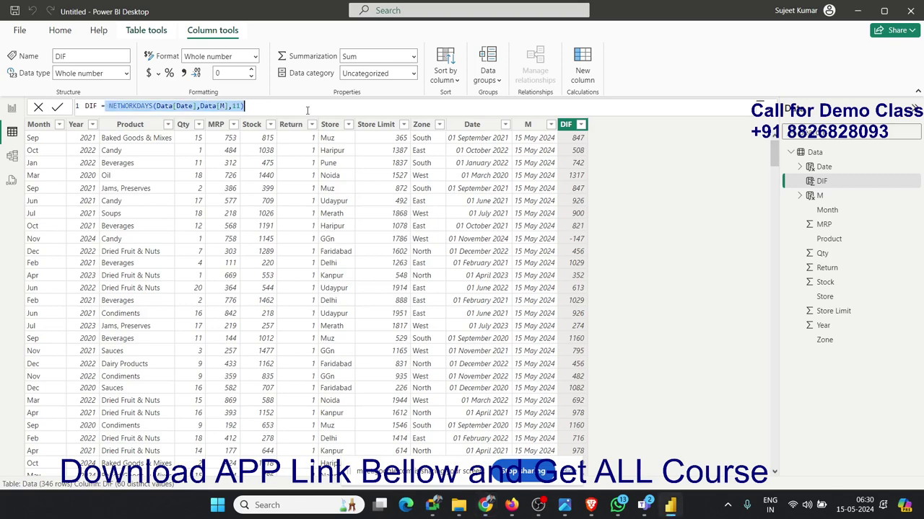
pyautogui.write('dat')
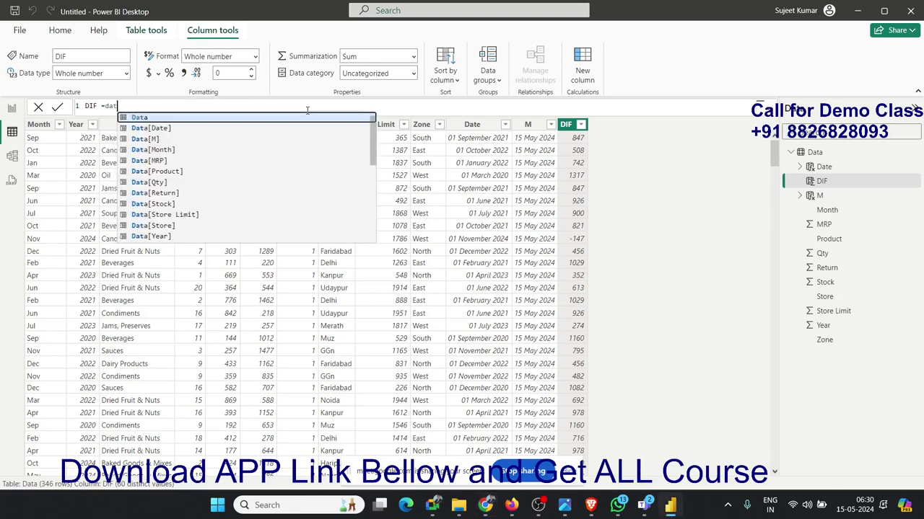
pyautogui.write('edif')
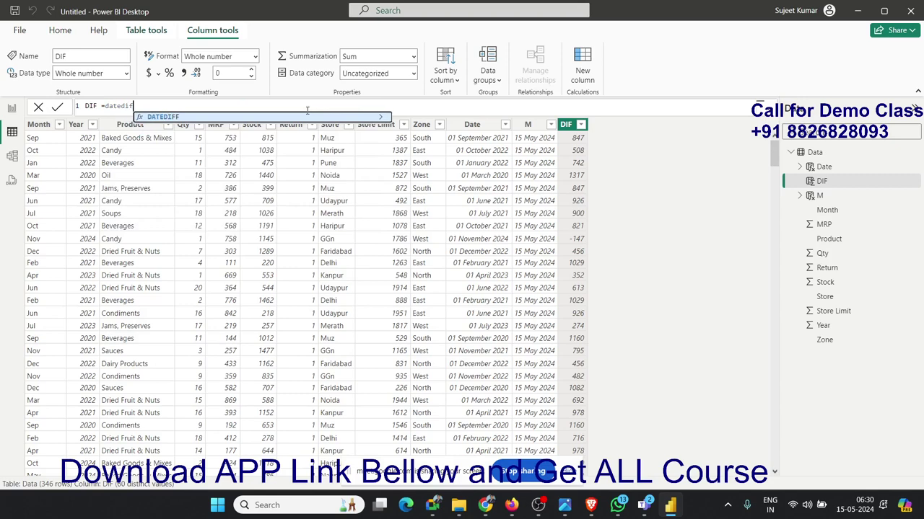
pyautogui.press('Tab')
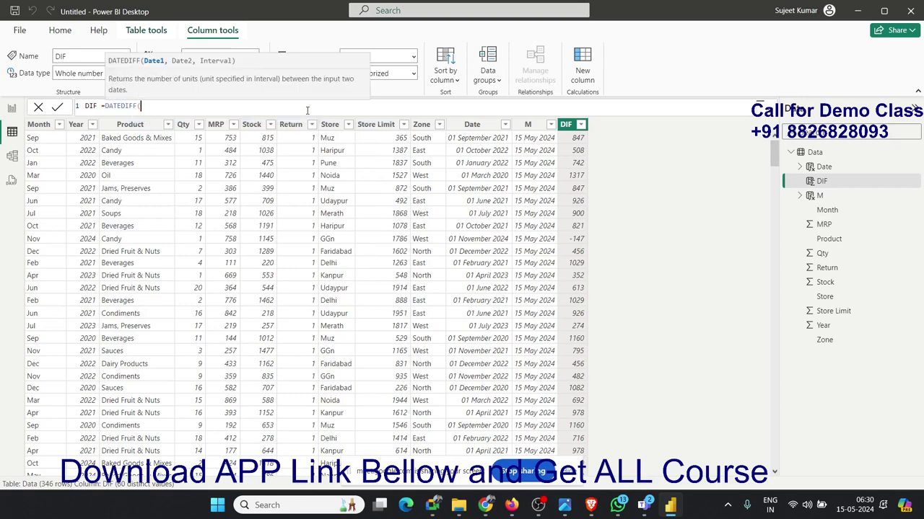
pyautogui.write('dat')
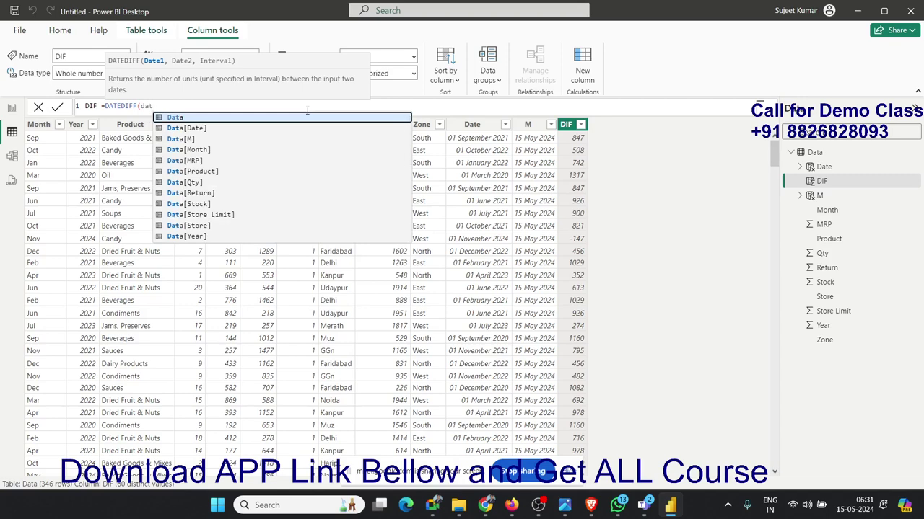
pyautogui.press('Down')
pyautogui.press('Tab')
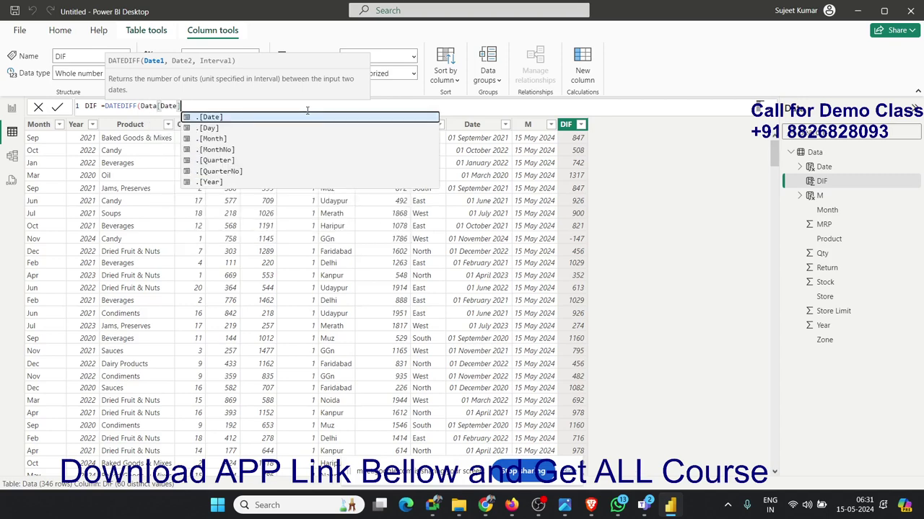
pyautogui.write(',')
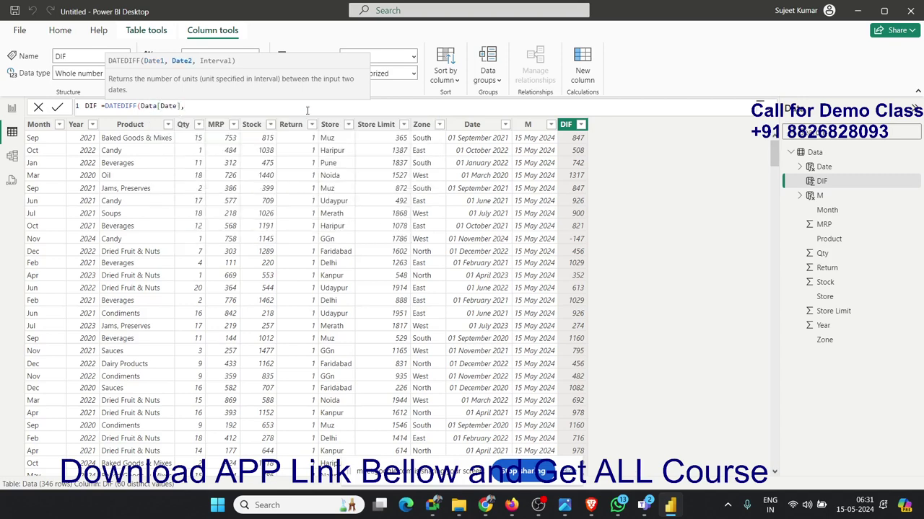
pyautogui.write('dat')
pyautogui.press('Down')
pyautogui.press('Down')
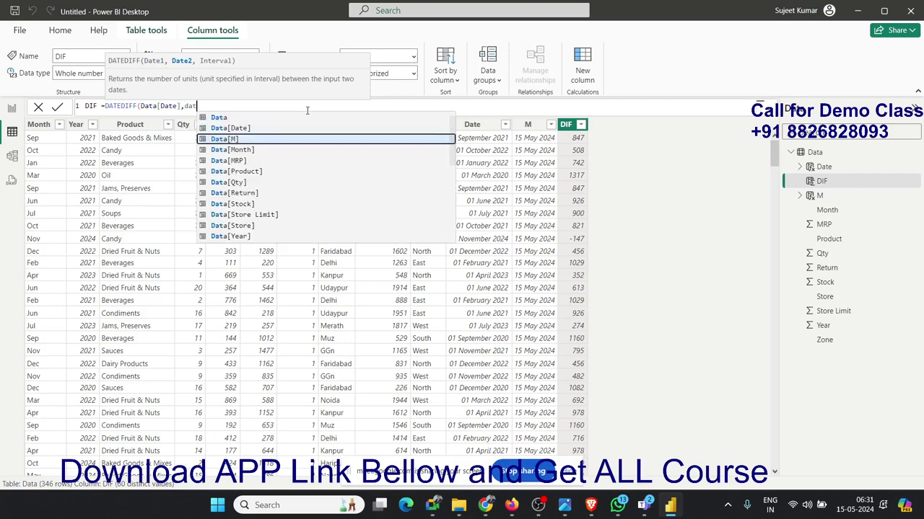
pyautogui.press('Tab')
pyautogui.write(',')
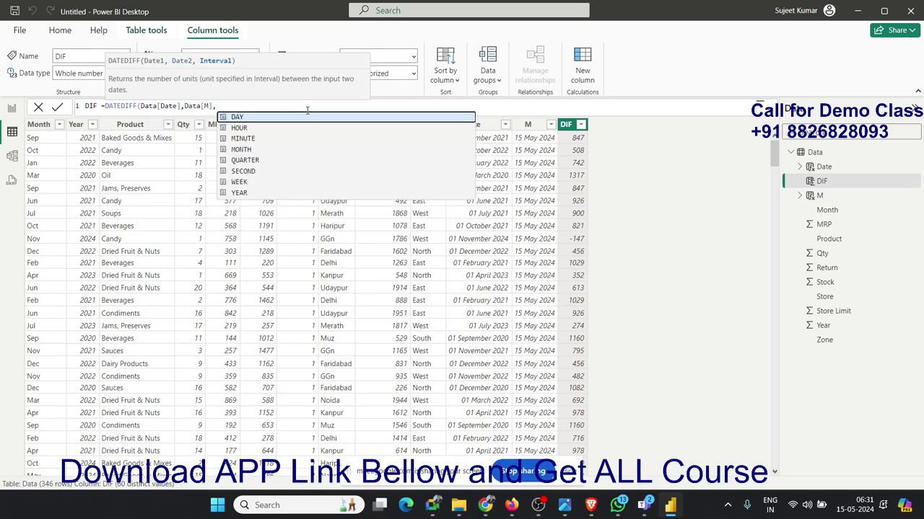
# - Choose MONTH as the interval, close and commit the formula, then select MONTH
pyautogui.press('Down')
pyautogui.press('Down')
pyautogui.press('Down')
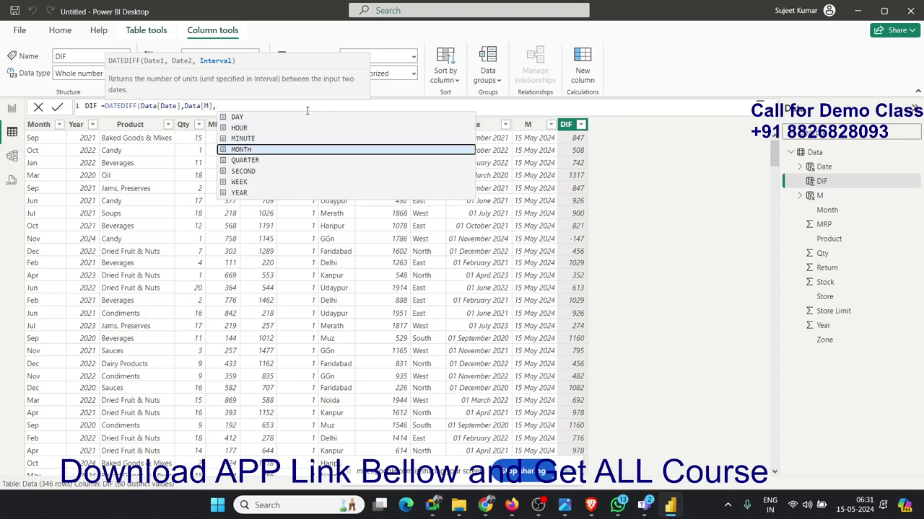
pyautogui.press('Down')
pyautogui.press('Up')
pyautogui.press('Up')
pyautogui.press('Down')
pyautogui.press('Down')
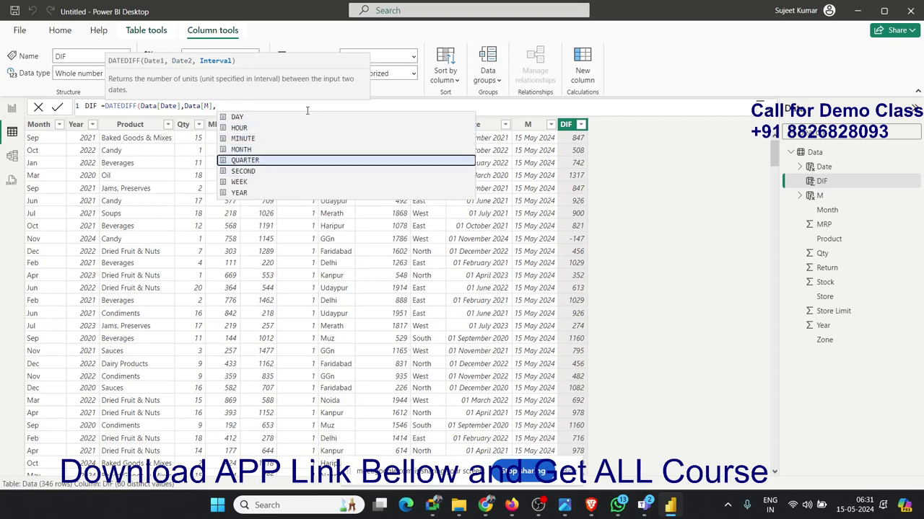
pyautogui.press('Up')
pyautogui.press('Up')
pyautogui.press('Down')
pyautogui.press('Tab')
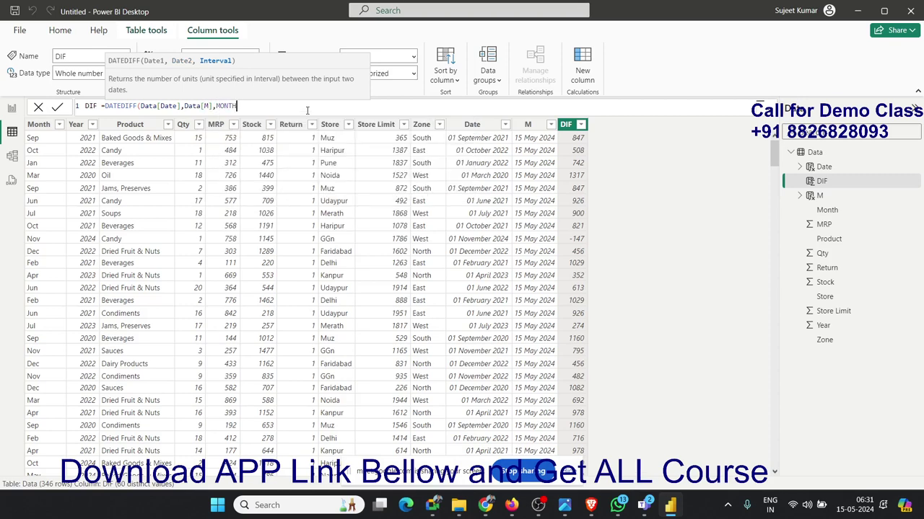
pyautogui.write(')')
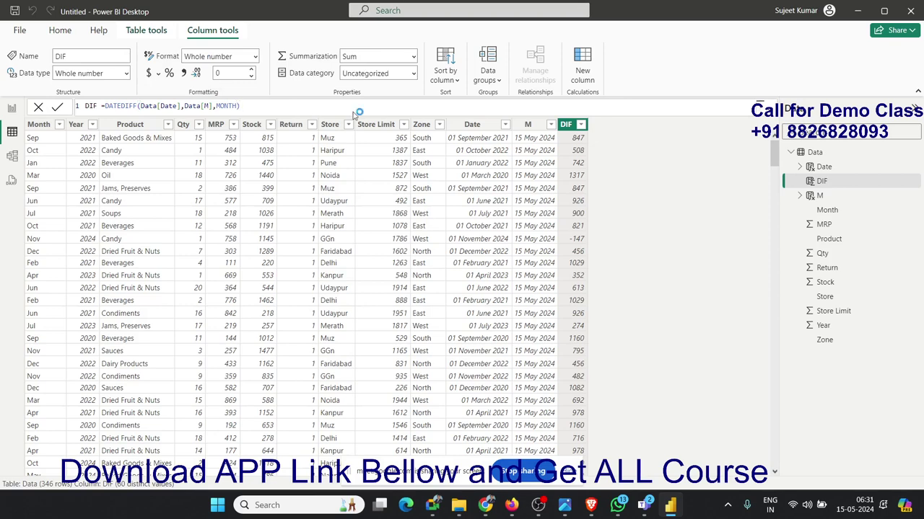
pyautogui.press('Return')
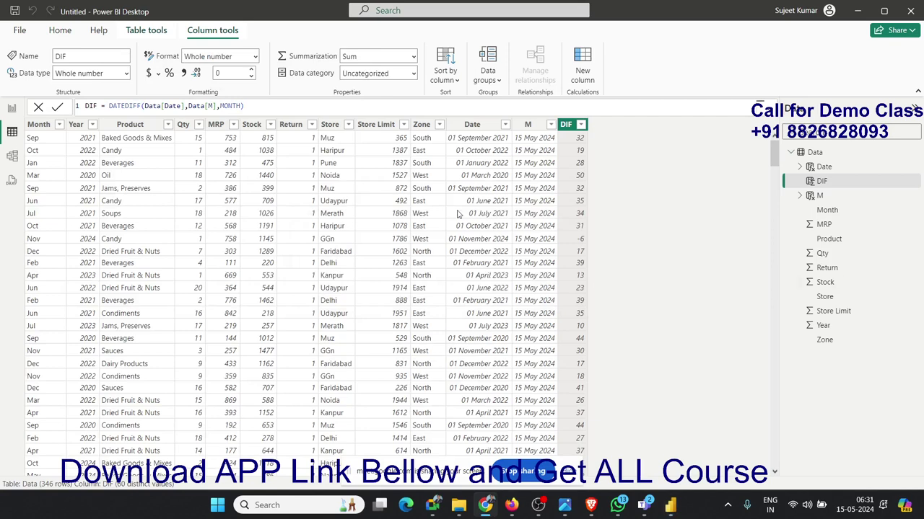
pyautogui.doubleClick(231, 106)
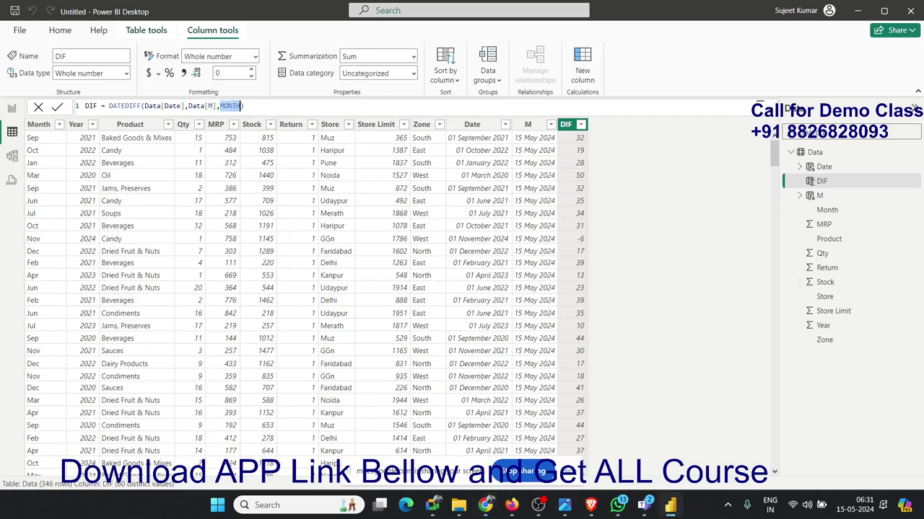
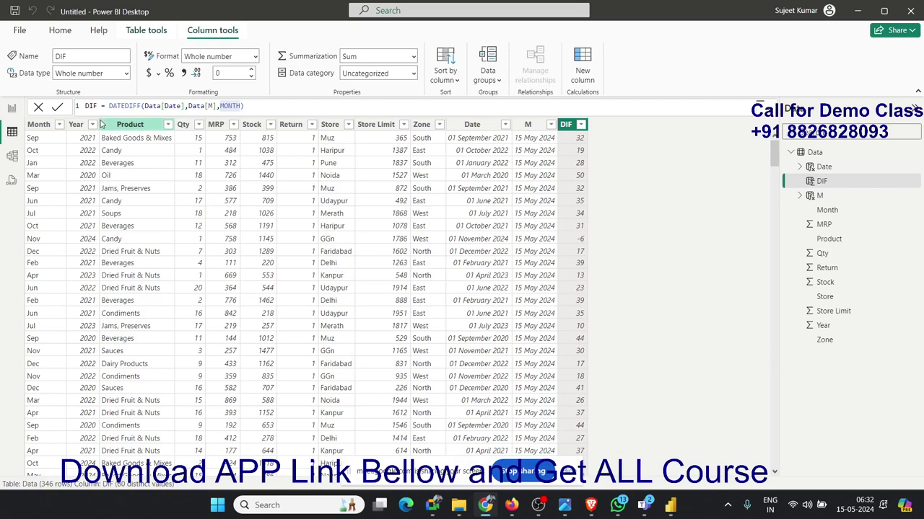
# - Replace the DIF formula with DIF = NOW() and set the column's data type to Time
pyautogui.moveTo(107, 106); pyautogui.dragTo(291, 106)
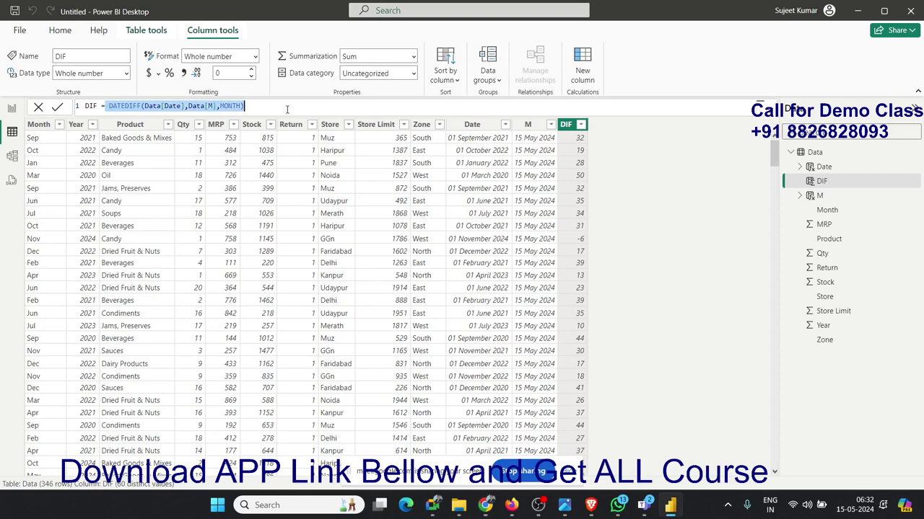
pyautogui.write('n')
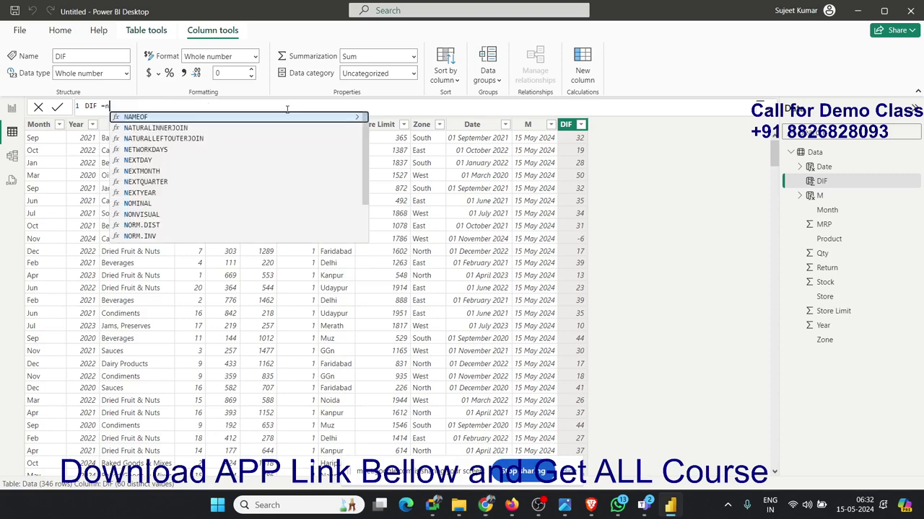
pyautogui.write('ow')
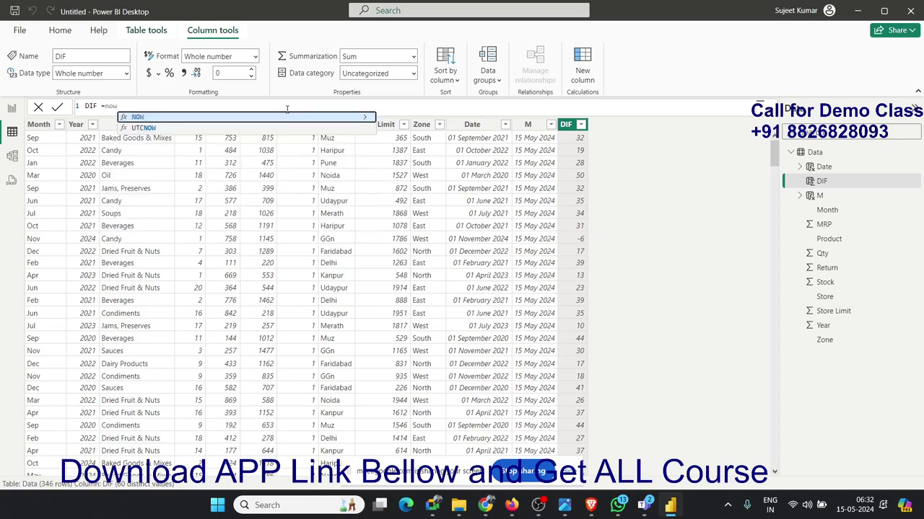
pyautogui.press('Tab')
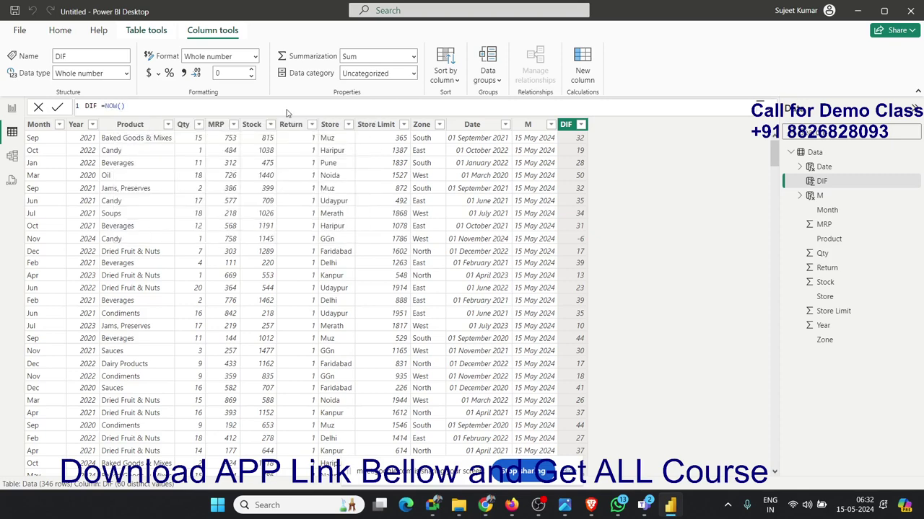
pyautogui.press('Return')
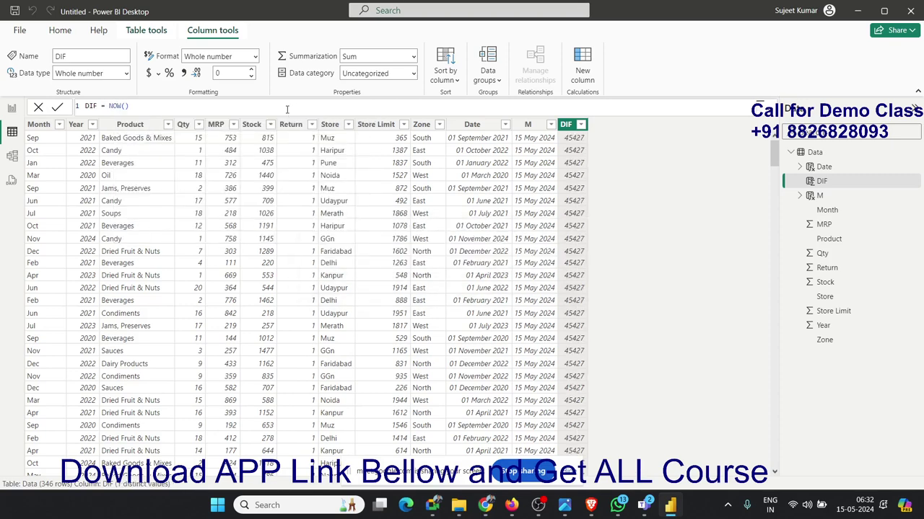
pyautogui.click(126, 73)
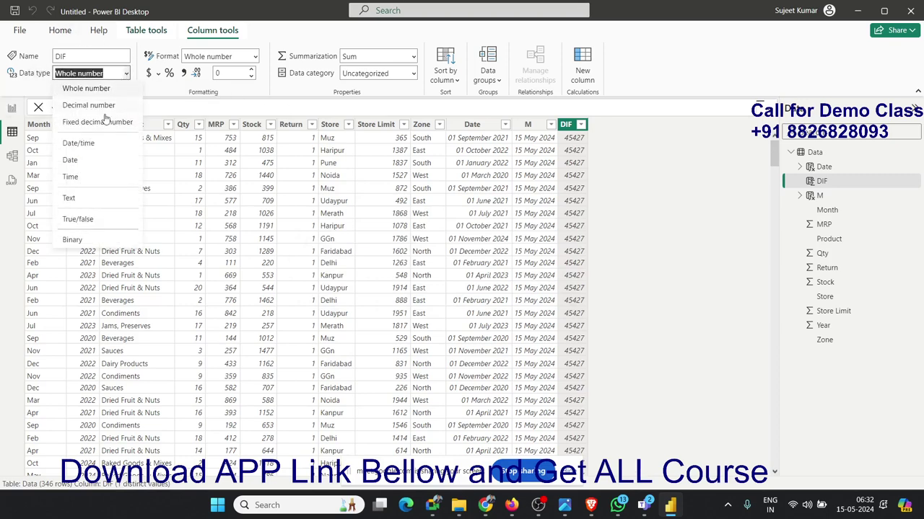
pyautogui.press('Return')
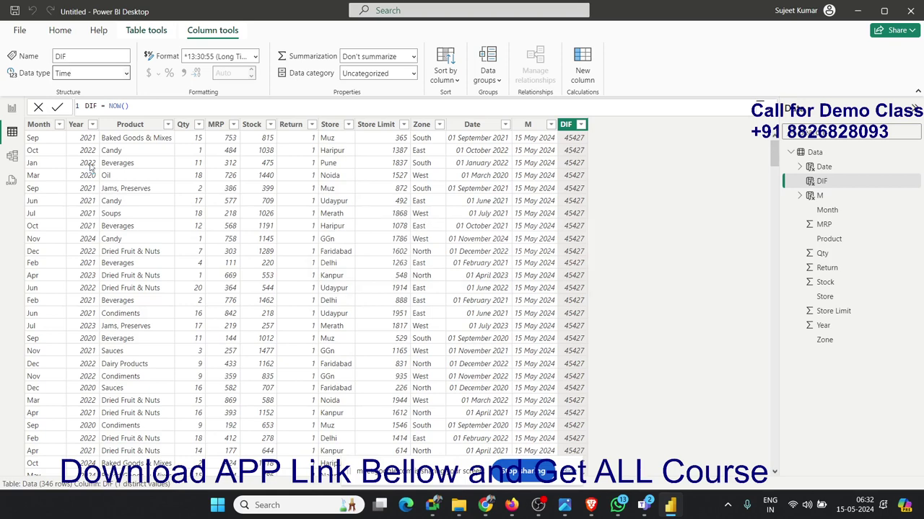
# - Create a new calculated column TM = HOUR(Data[DIF])
pyautogui.click(585, 75)
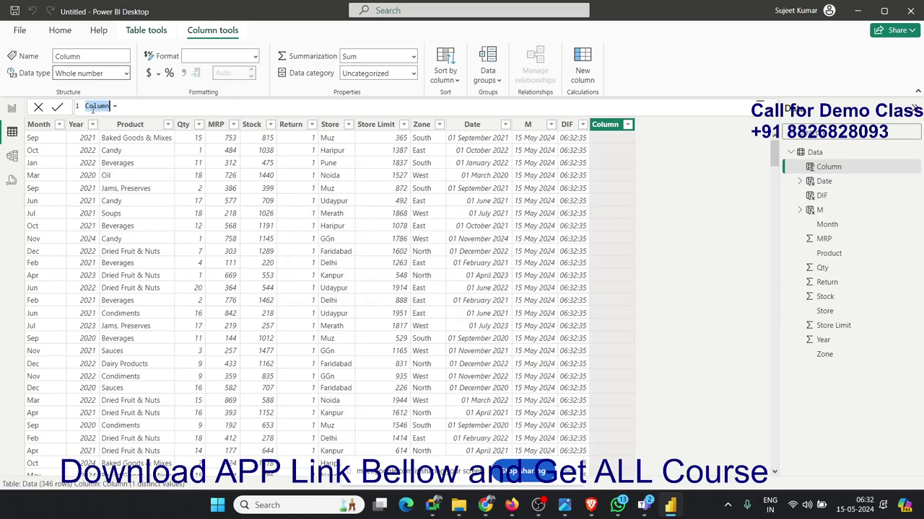
pyautogui.write('TH =')
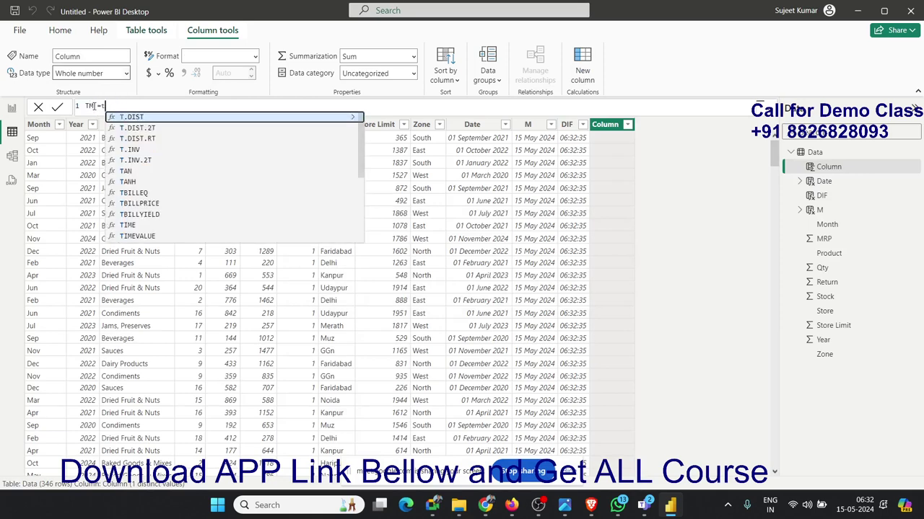
pyautogui.write('dat')
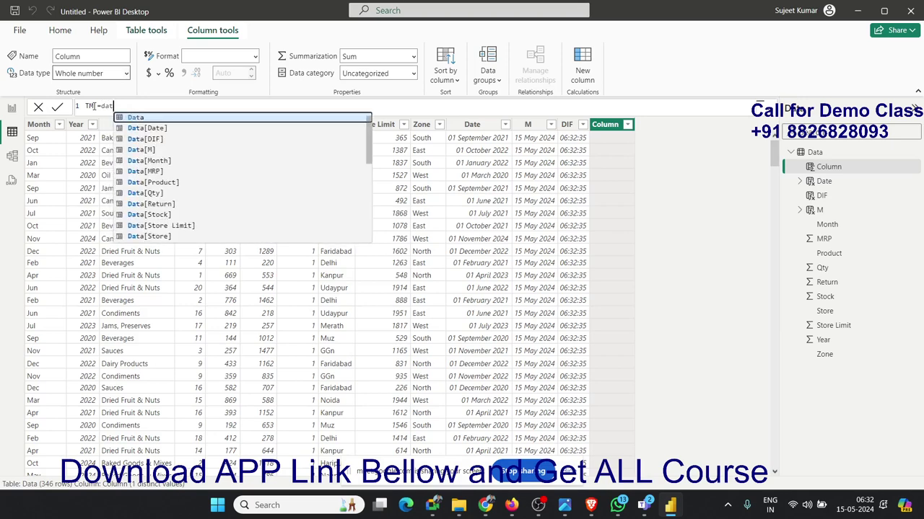
pyautogui.press('Tab')
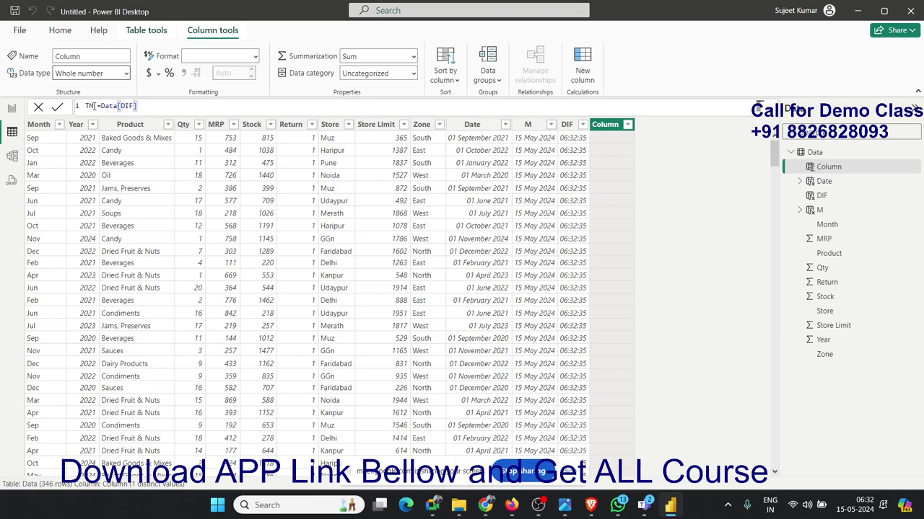
pyautogui.press('BackSpace')
pyautogui.press('BackSpace')
pyautogui.press('BackSpace')
pyautogui.press('BackSpace')
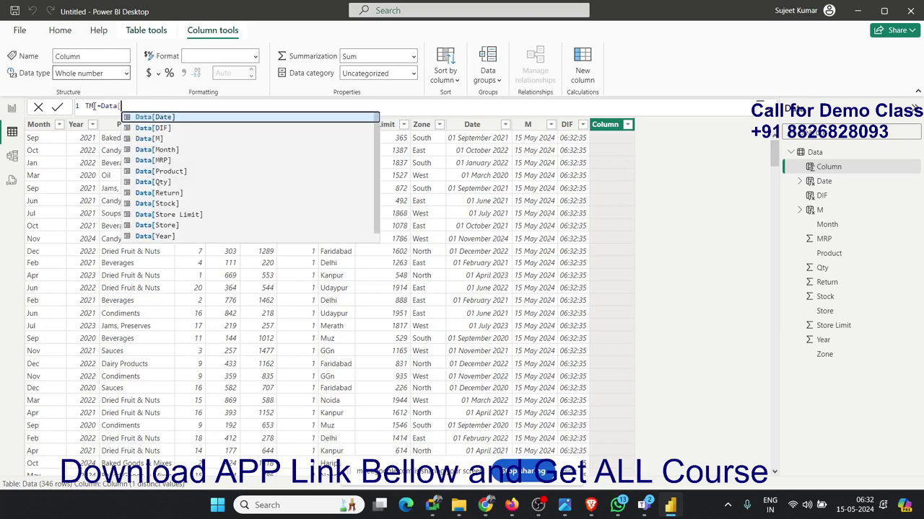
pyautogui.press('BackSpace')
pyautogui.press('BackSpace')
pyautogui.press('BackSpace')
pyautogui.press('BackSpace')
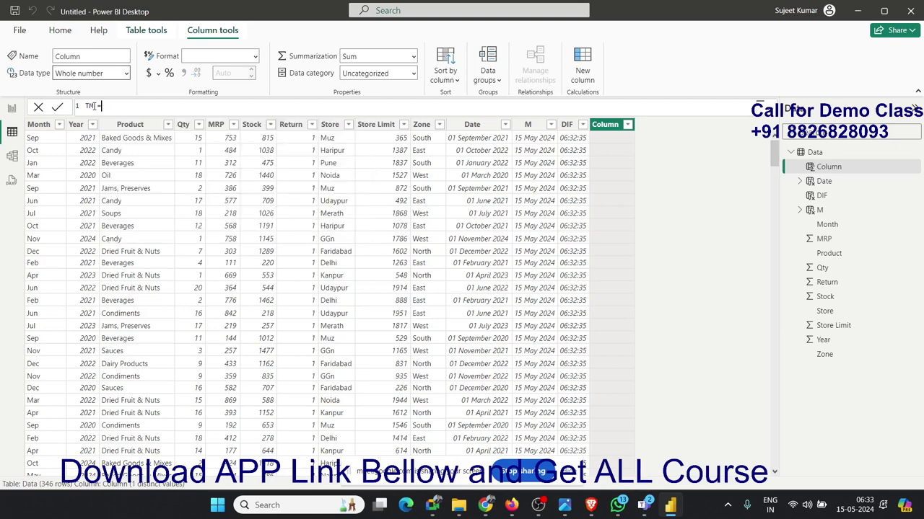
pyautogui.write('how')
pyautogui.press('BackSpace')
pyautogui.press('Tab')
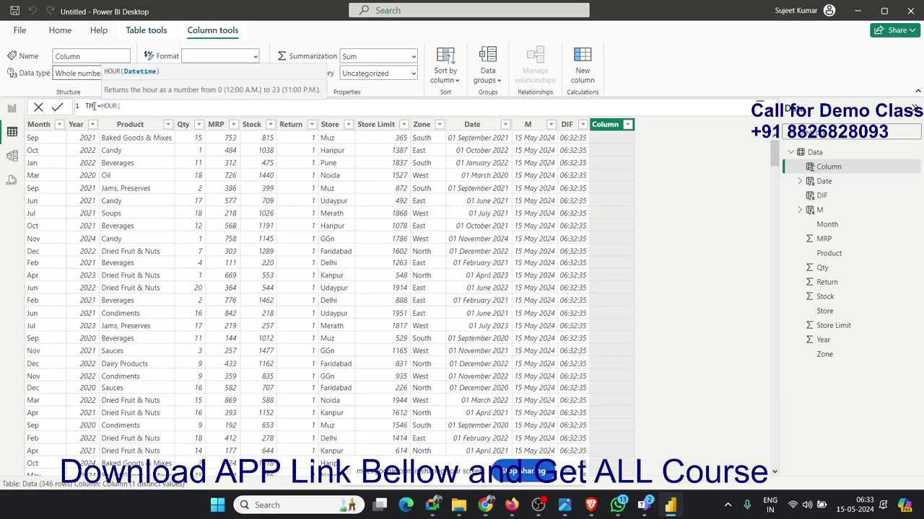
pyautogui.write('d')
pyautogui.press('Down')
pyautogui.press('Down')
pyautogui.press('Down')
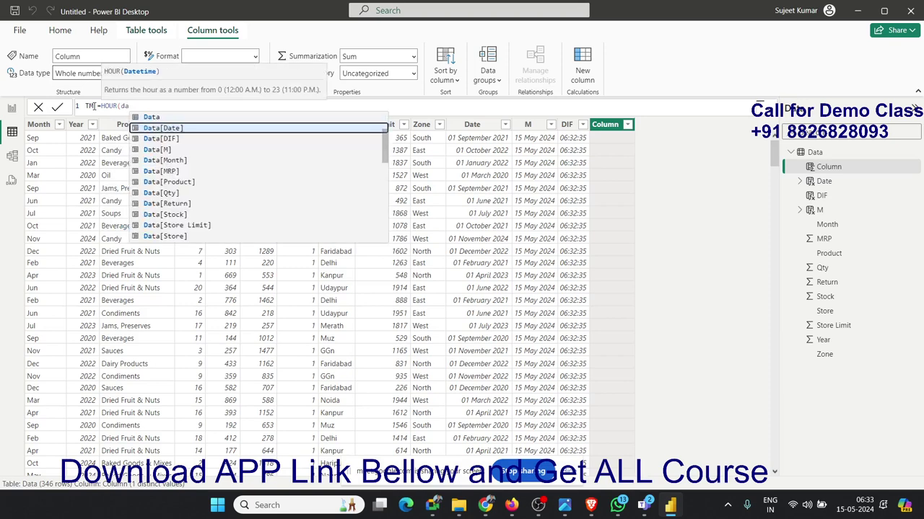
pyautogui.press('Tab')
pyautogui.write(')')
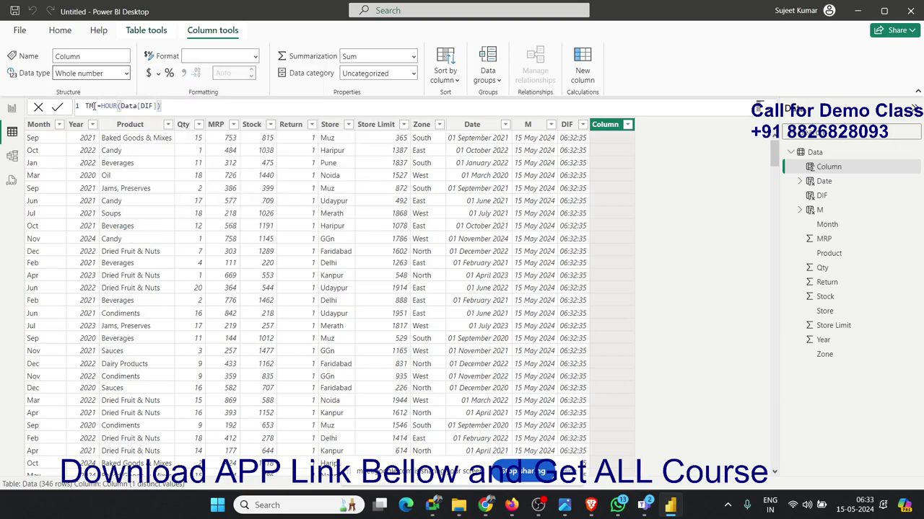
pyautogui.press('Return')
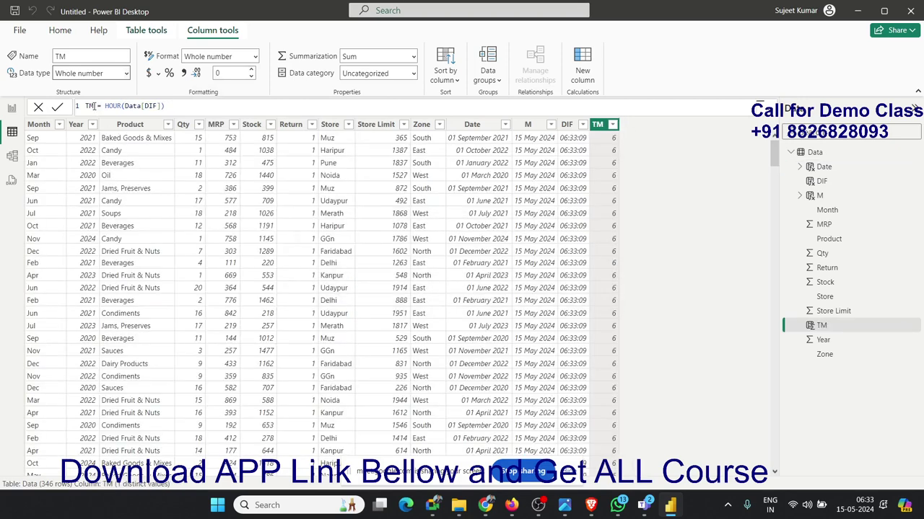
# - Change the TM formula from HOUR to MINUTE(Data[DIF])
pyautogui.doubleClick(112, 107)
pyautogui.write('min')
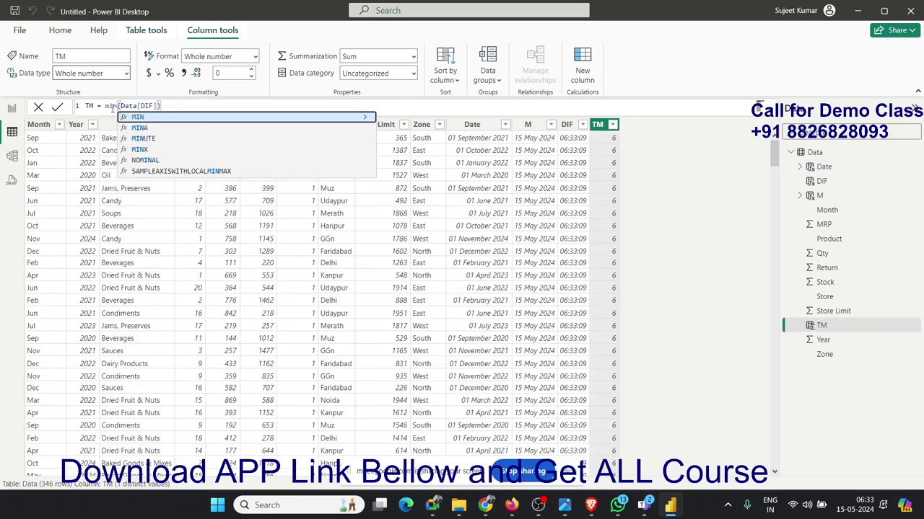
pyautogui.press('Down')
pyautogui.press('Down')
pyautogui.press('Tab')
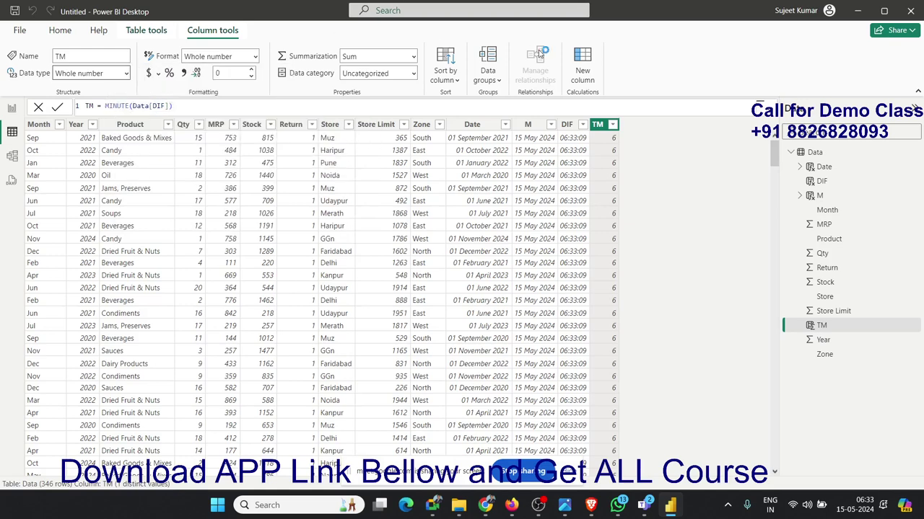
pyautogui.press('Return')
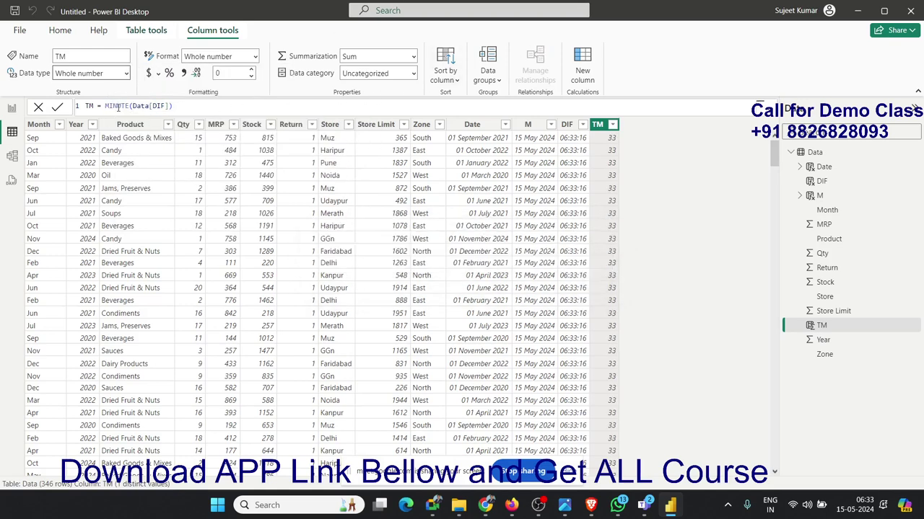
# - Change the TM formula to SECOND(Data[DIF]), returning 22
pyautogui.doubleClick(117, 106)
pyautogui.write('Se')
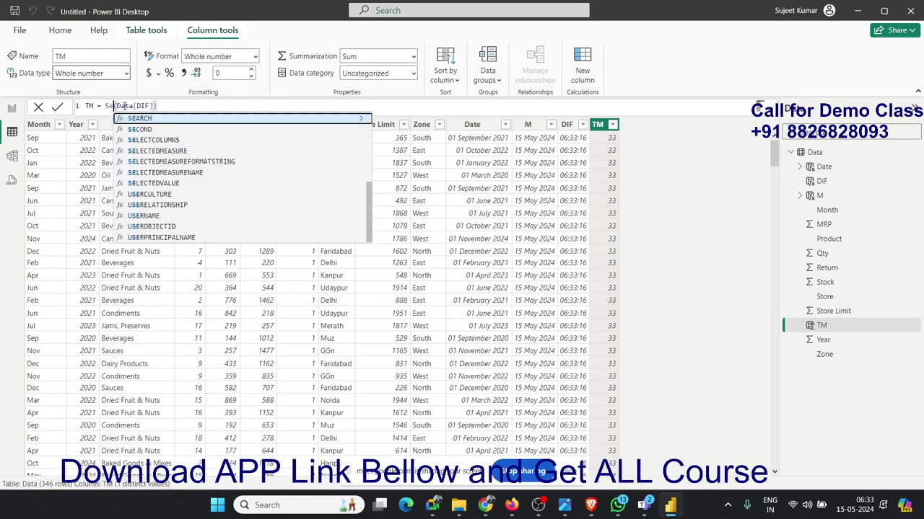
pyautogui.write('c')
pyautogui.press('Tab')
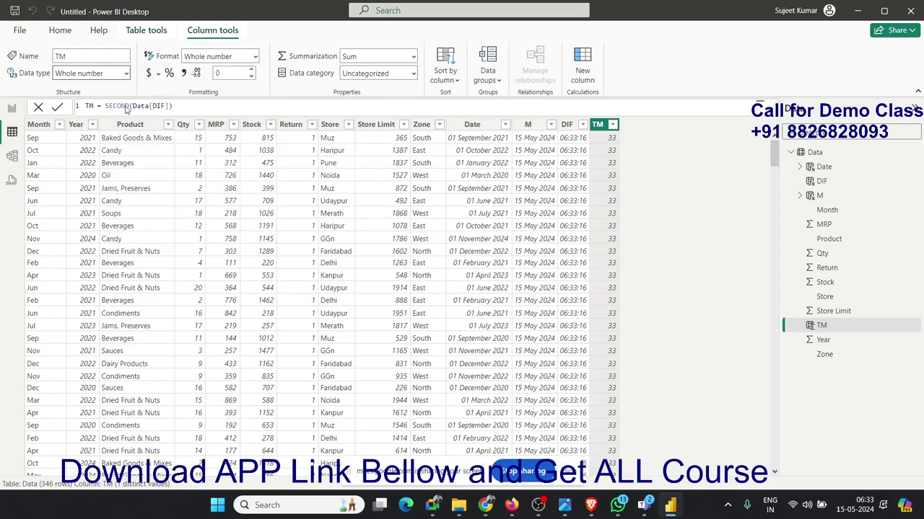
pyautogui.press('Return')
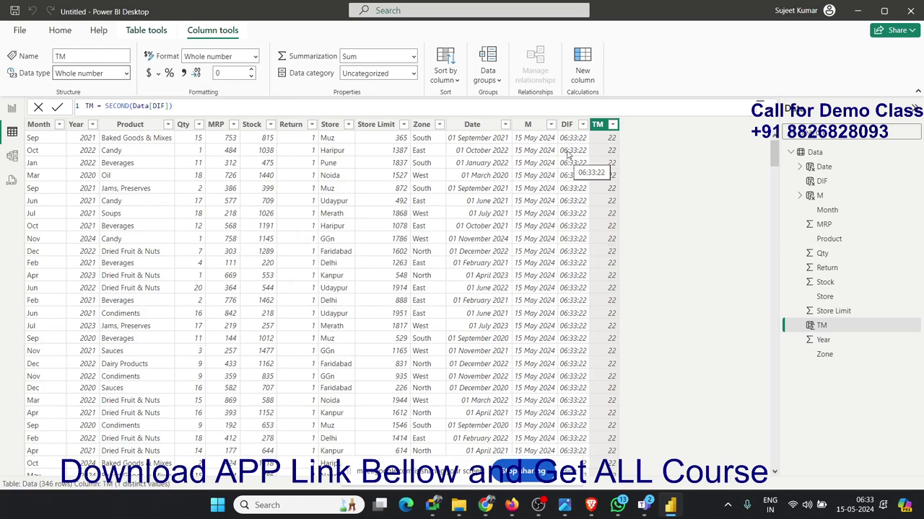
pyautogui.moveTo(174, 106); pyautogui.dragTo(103, 105)
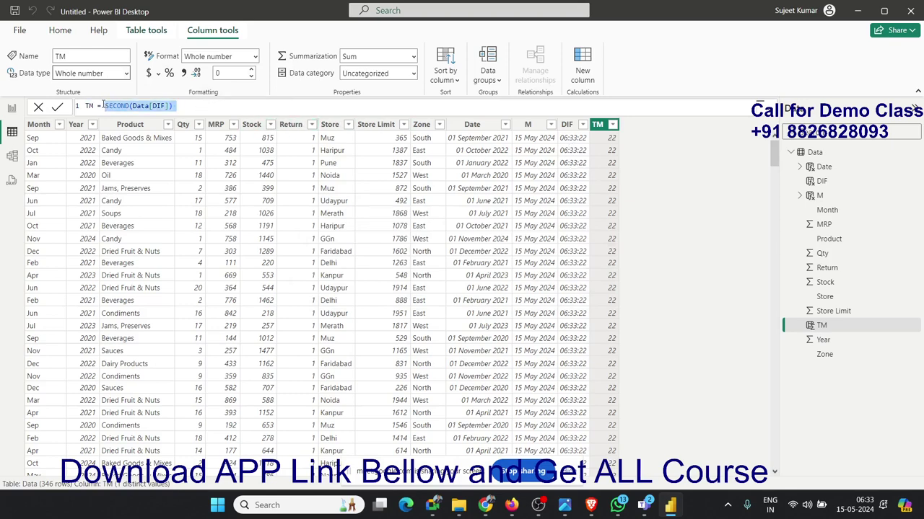
pyautogui.write('da')
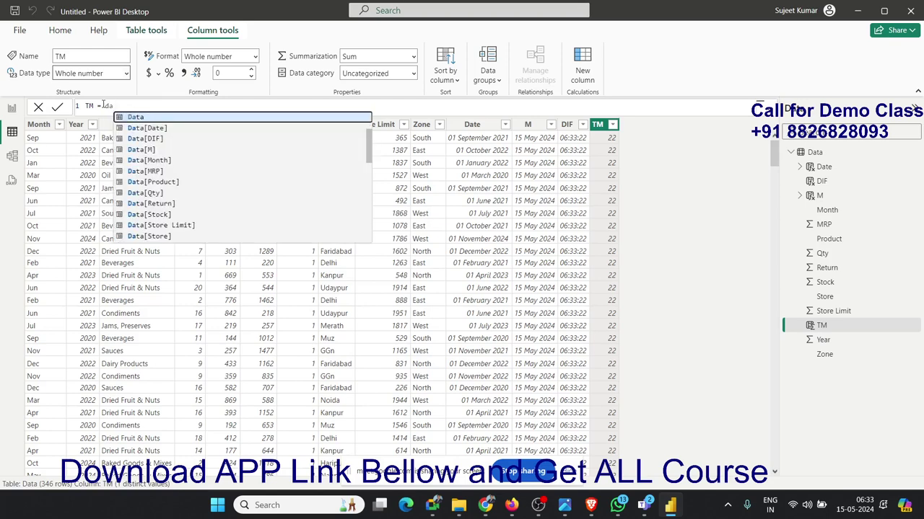
pyautogui.press('Down')
pyautogui.press('Down')
pyautogui.press('Tab')
pyautogui.write('+10')
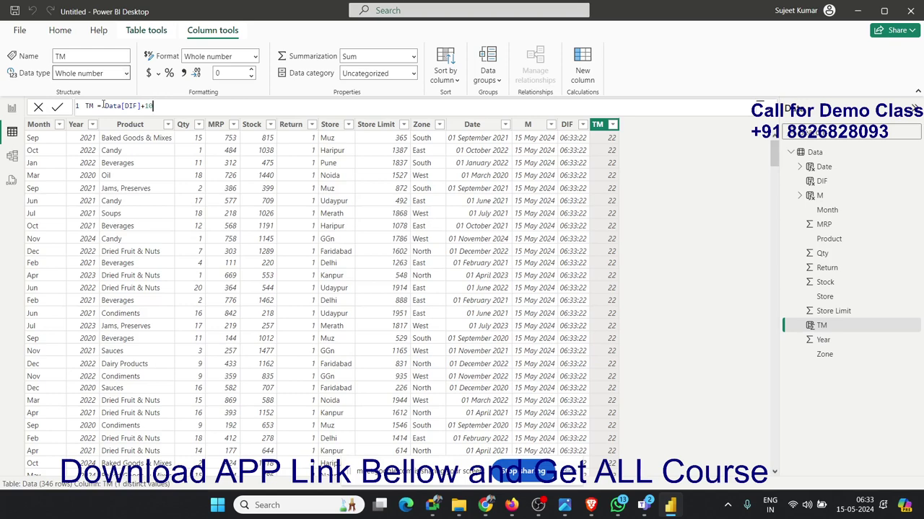
pyautogui.press('BackSpace')
pyautogui.press('BackSpace')
pyautogui.write('tim')
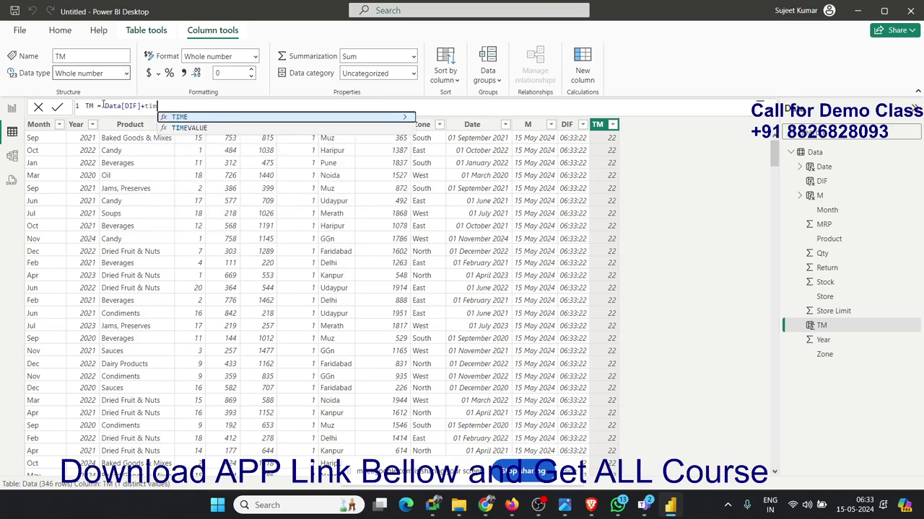
pyautogui.press('Tab')
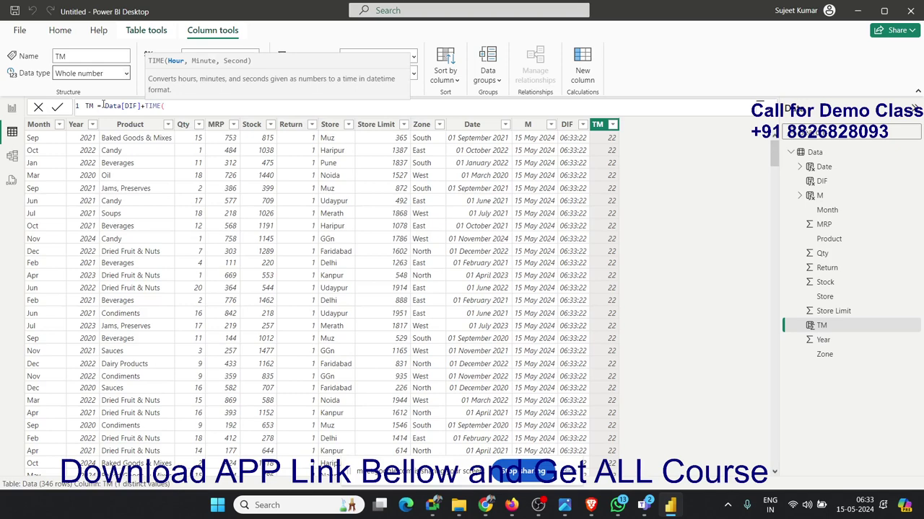
pyautogui.write('20,')
pyautogui.write('30,')
pyautogui.write('40')
pyautogui.write(')')
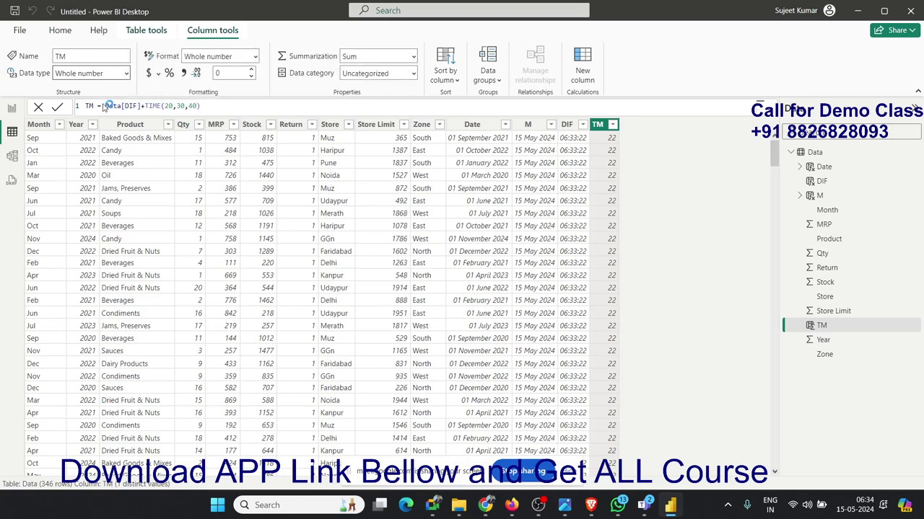
pyautogui.press('Return')
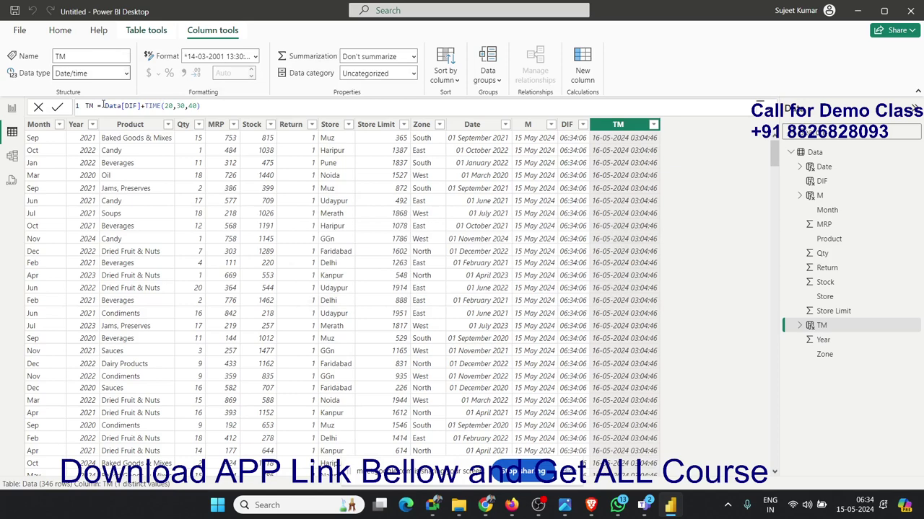
pyautogui.click(228, 109)
pyautogui.moveTo(221, 110); pyautogui.dragTo(105, 106)
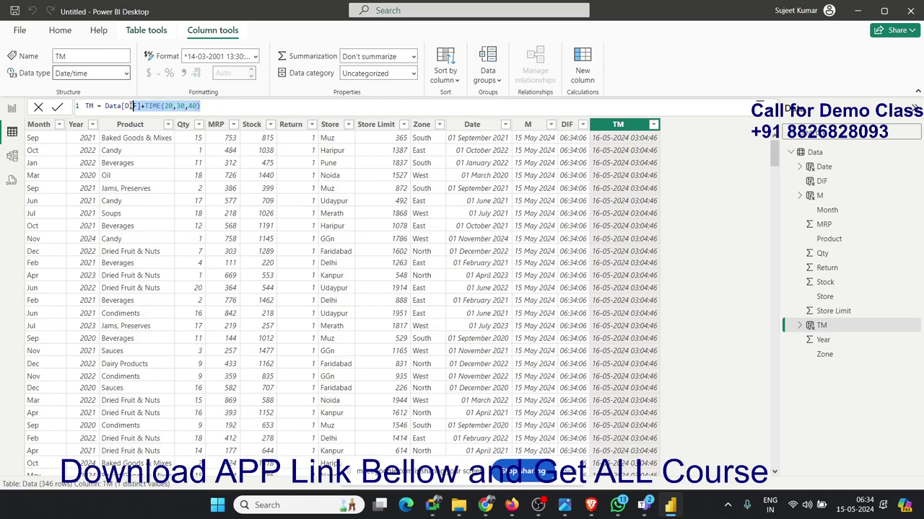
pyautogui.click(206, 108)
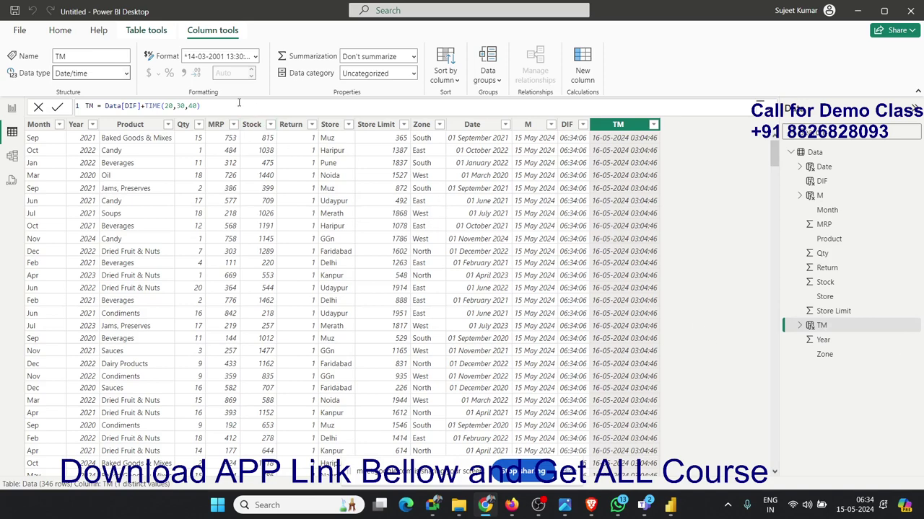
pyautogui.moveTo(206, 106); pyautogui.dragTo(103, 106)
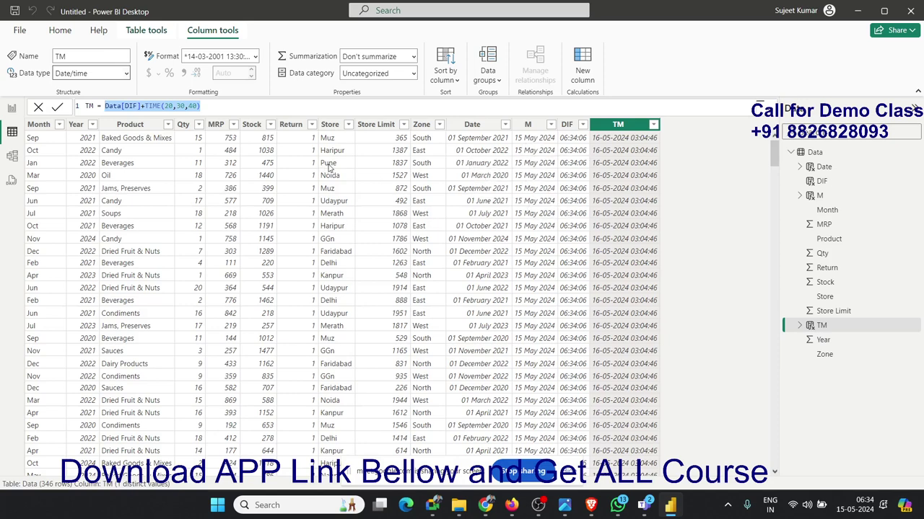
# - Rewrite TM as YEARFRAC(DATE(2024,1,1),Data[M]), returning about 0.3722
pyautogui.write('yea')
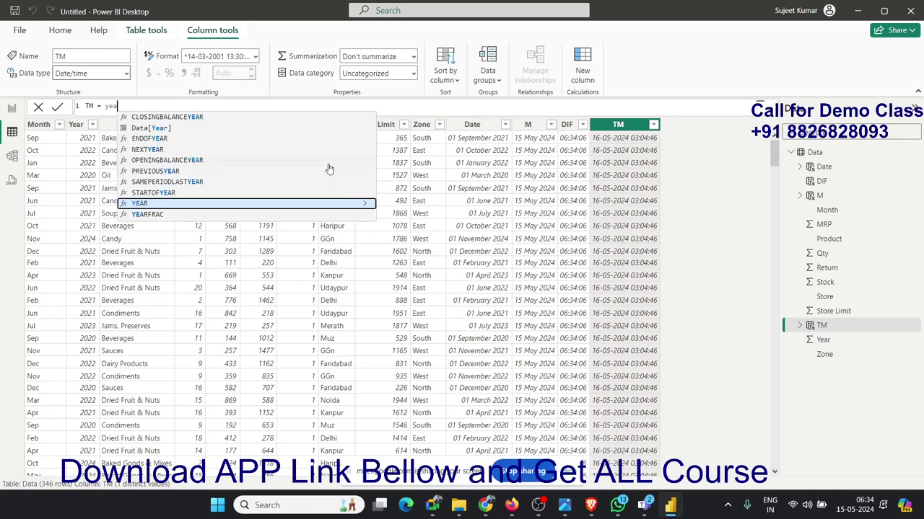
pyautogui.press('Down')
pyautogui.press('Tab')
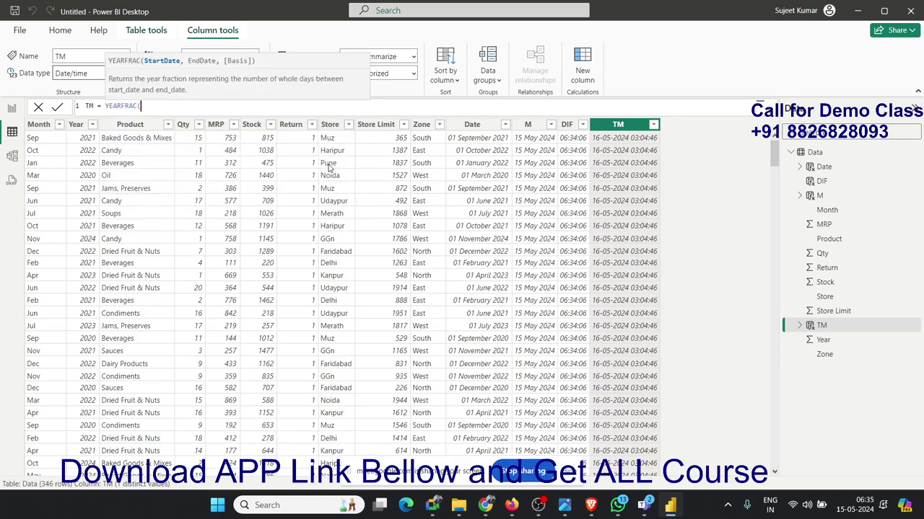
pyautogui.write('da')
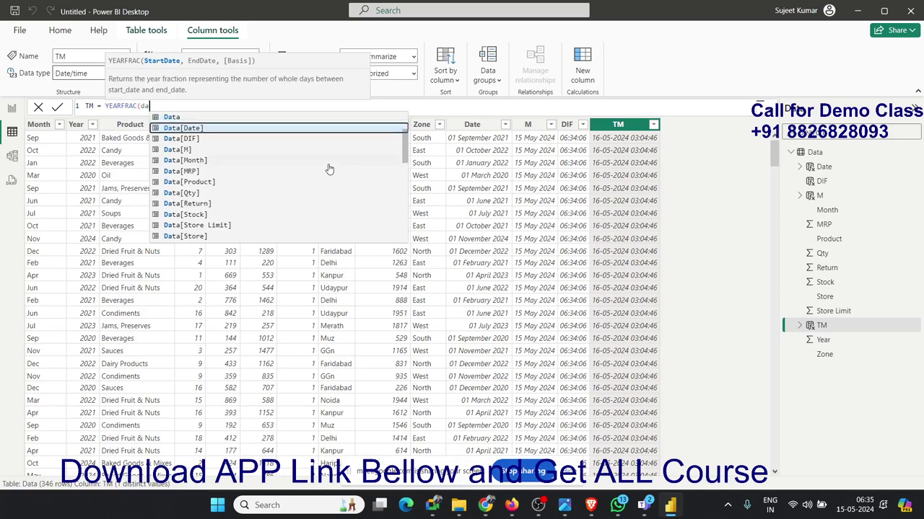
pyautogui.press('Down')
pyautogui.press('Down')
pyautogui.press('Tab')
pyautogui.write(',')
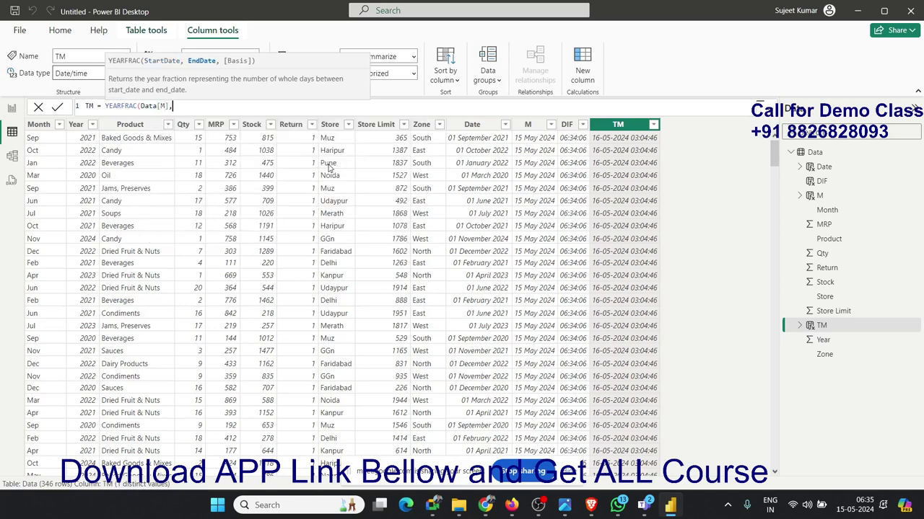
pyautogui.write('to')
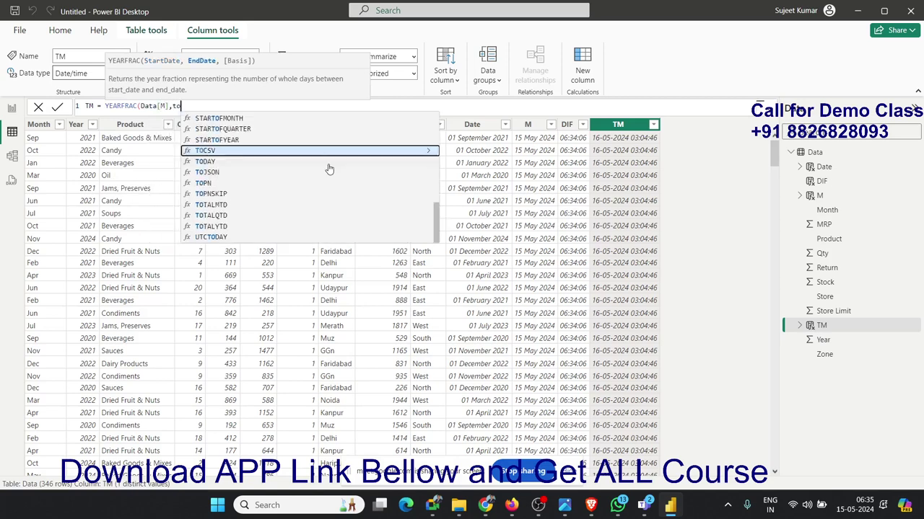
pyautogui.write('da')
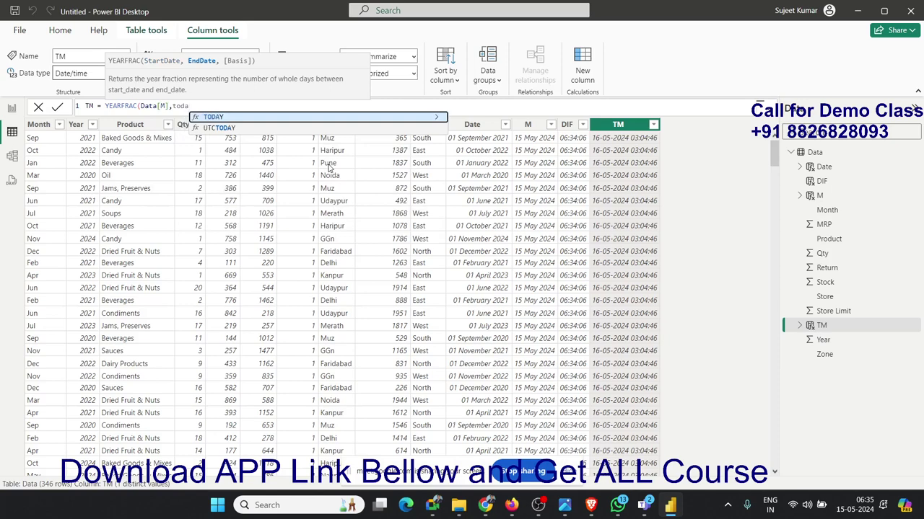
pyautogui.press('BackSpace')
pyautogui.press('BackSpace')
pyautogui.press('BackSpace')
pyautogui.press('BackSpace')
pyautogui.press('BackSpace')
pyautogui.press('BackSpace')
pyautogui.press('BackSpace')
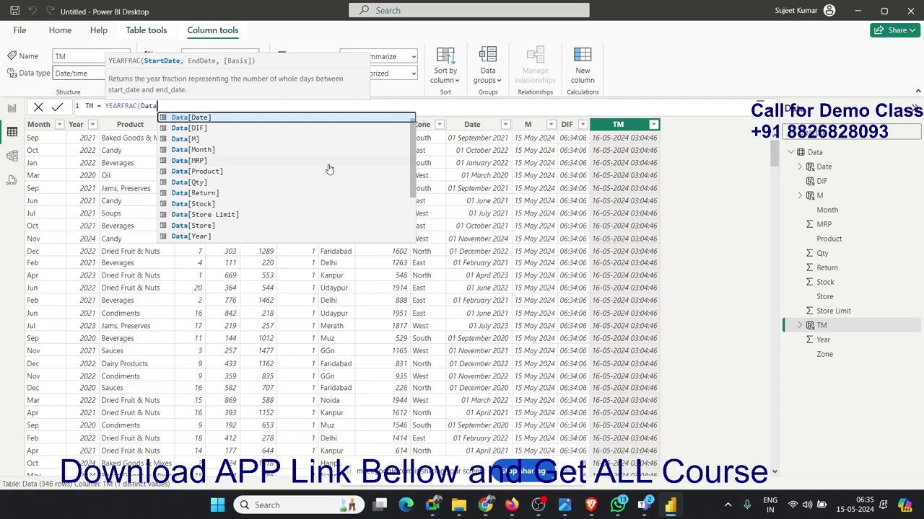
pyautogui.press('BackSpace')
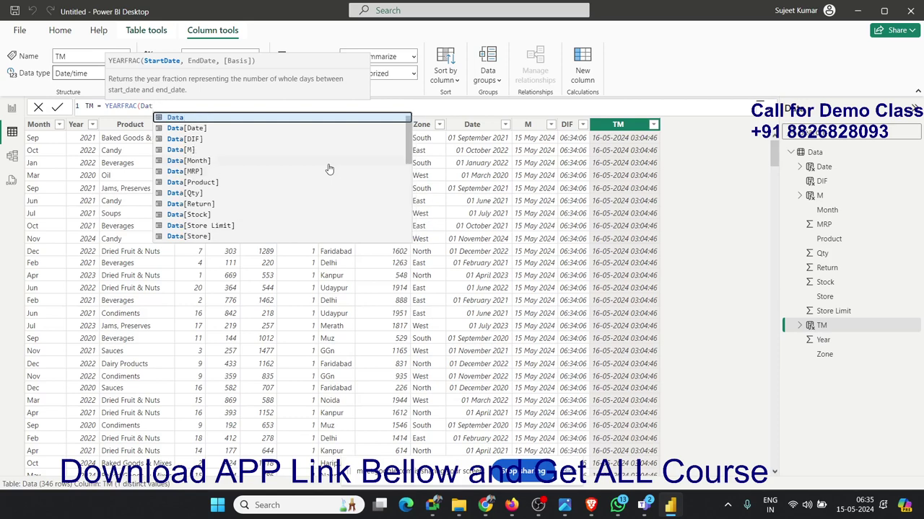
pyautogui.write('e(')
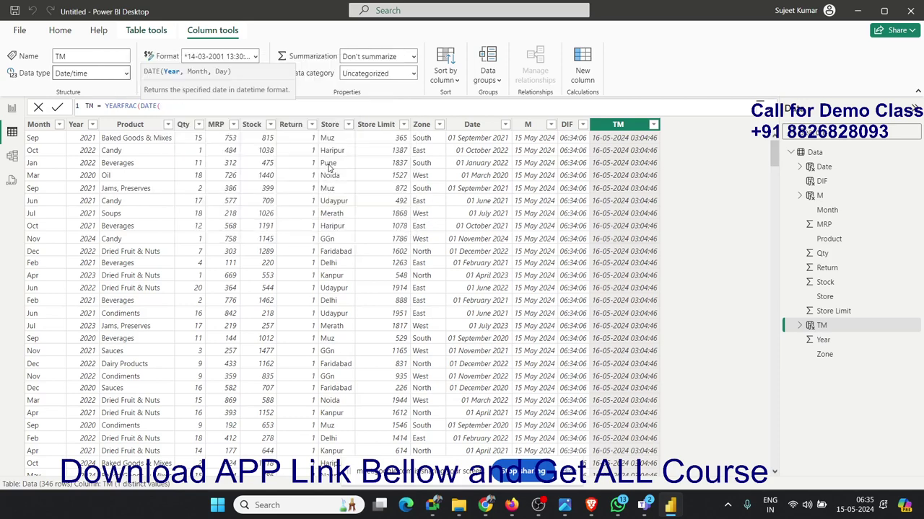
pyautogui.write('20')
pyautogui.write('24,1,1')
pyautogui.write('),')
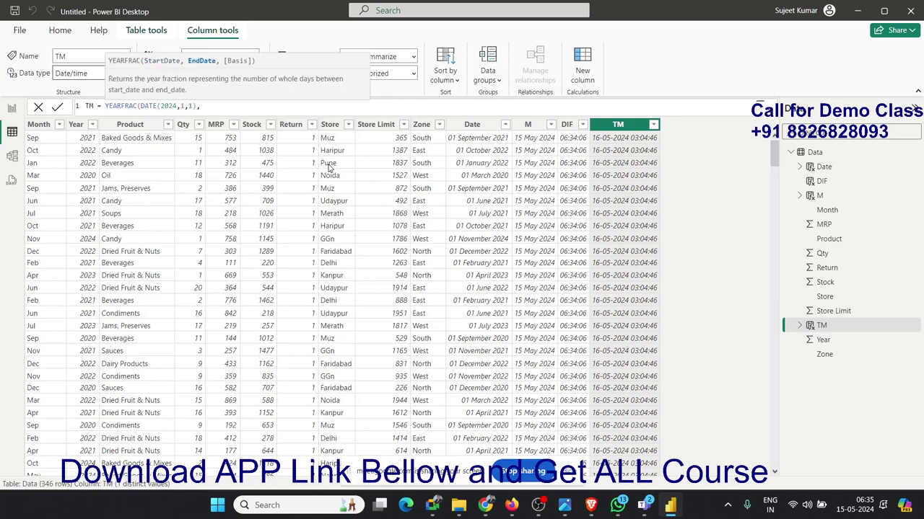
pyautogui.write('dat')
pyautogui.press('Down')
pyautogui.press('Down')
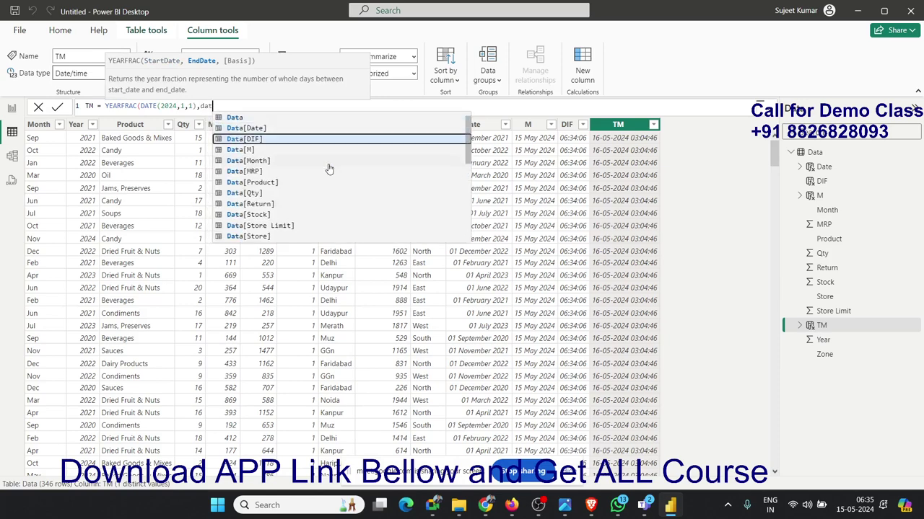
pyautogui.press('Down')
pyautogui.press('Tab')
pyautogui.write(')')
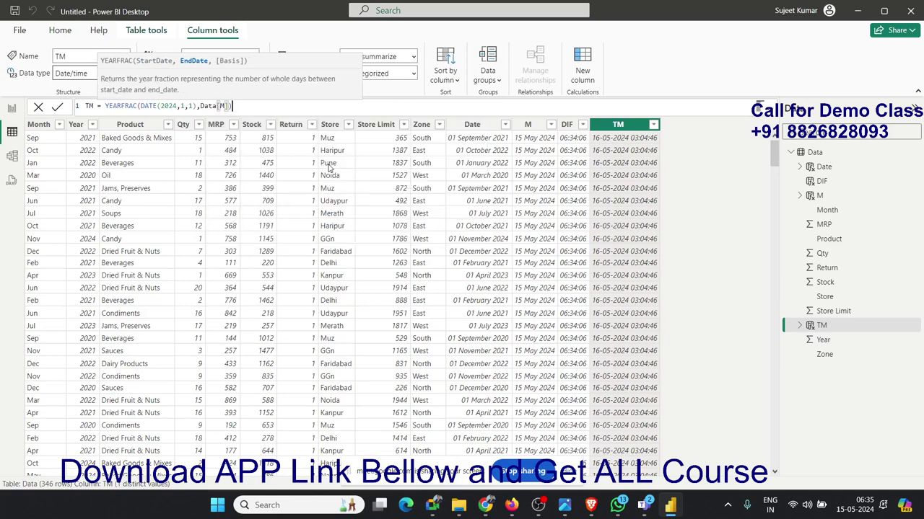
pyautogui.press('Return')
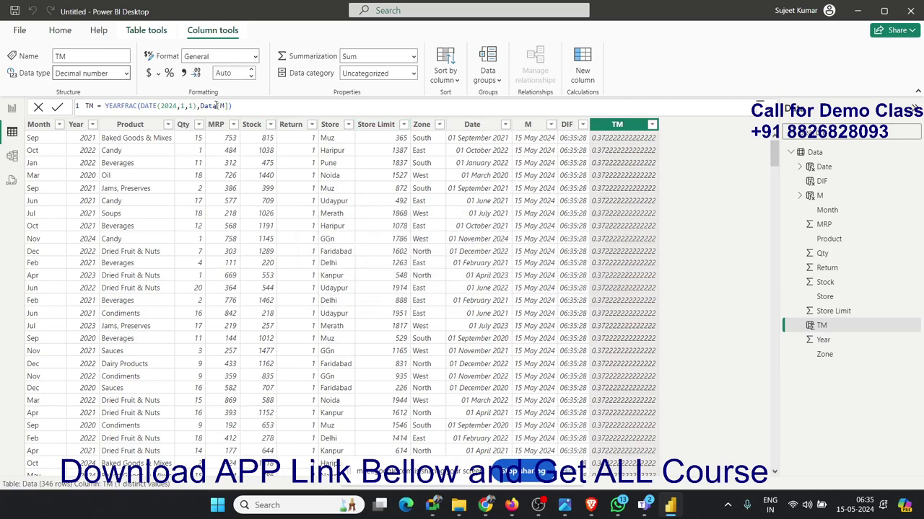
# - Format TM as a percentage showing 37.22%, then select the Date column
pyautogui.click(169, 73)
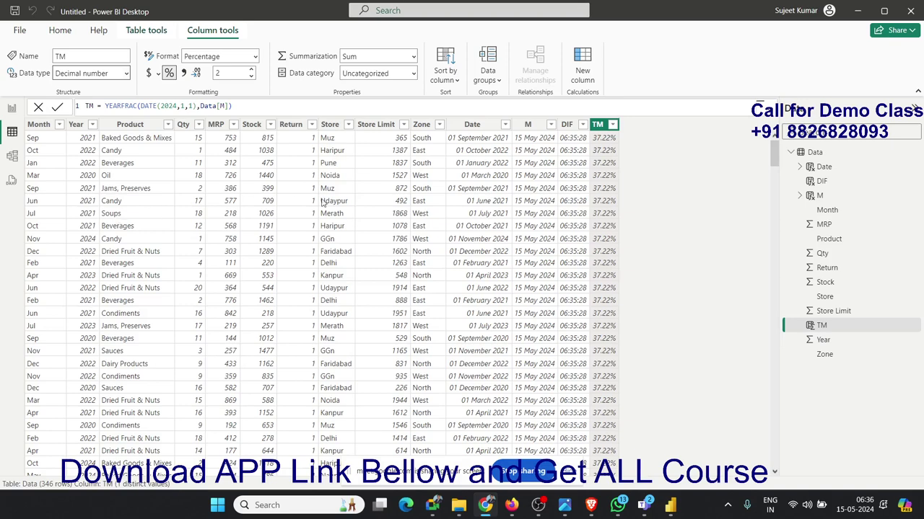
pyautogui.click(472, 219)
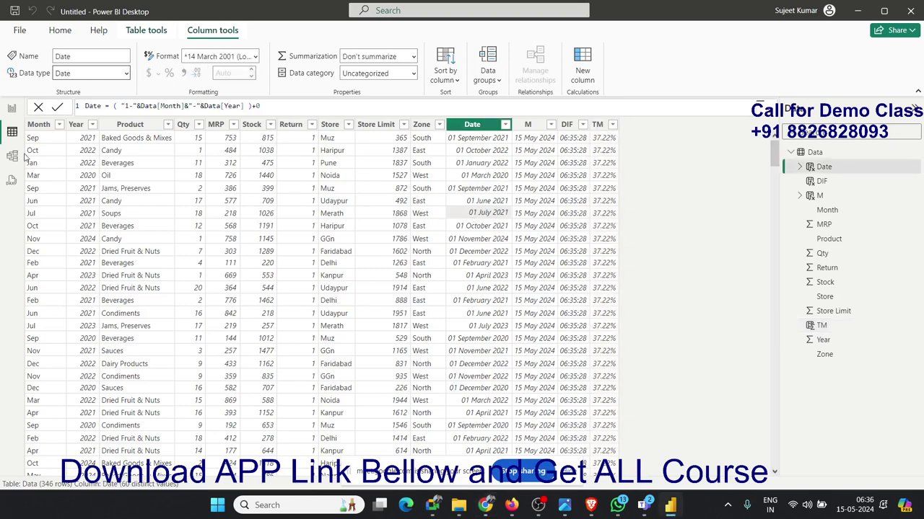
pyautogui.click(20, 29)
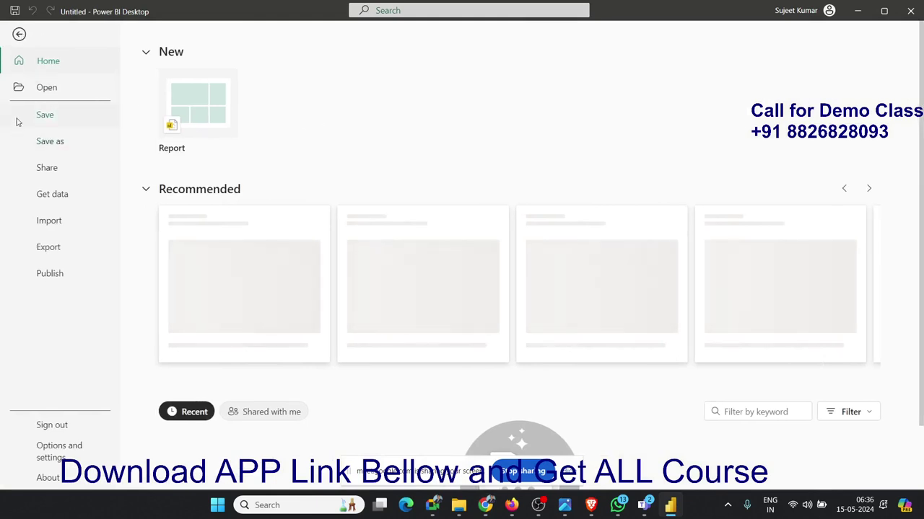
pyautogui.click(20, 34)
pyautogui.click(251, 206)
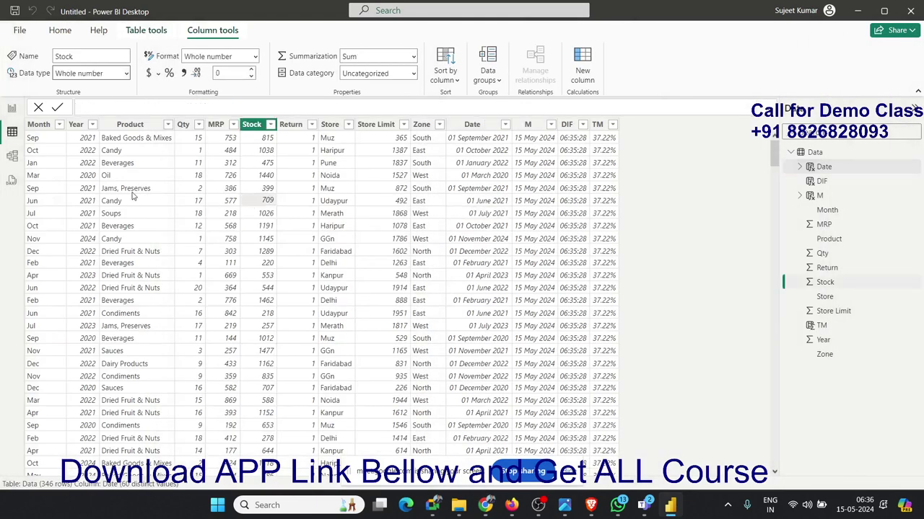
pyautogui.click(139, 137)
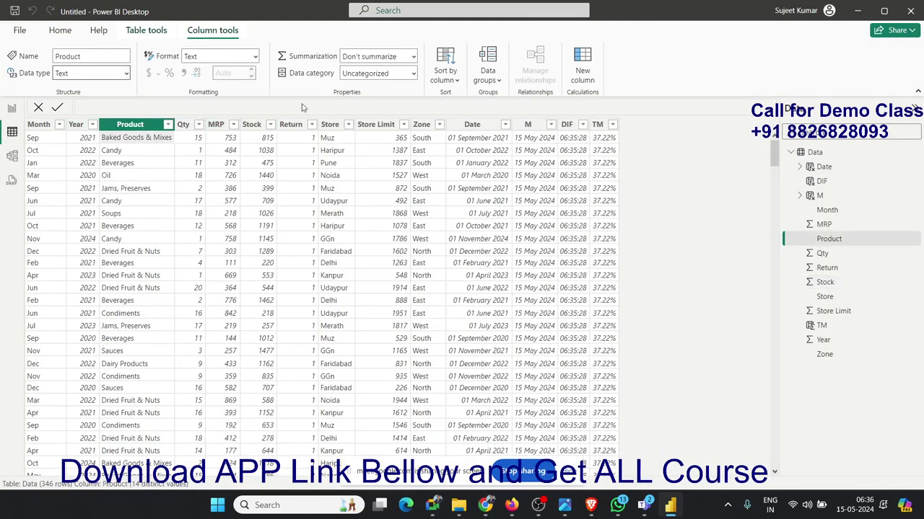
# - Import the Data sheet from Dashboard13.xlsx, loading it as table Data (2) with 166 rows
pyautogui.click(60, 31)
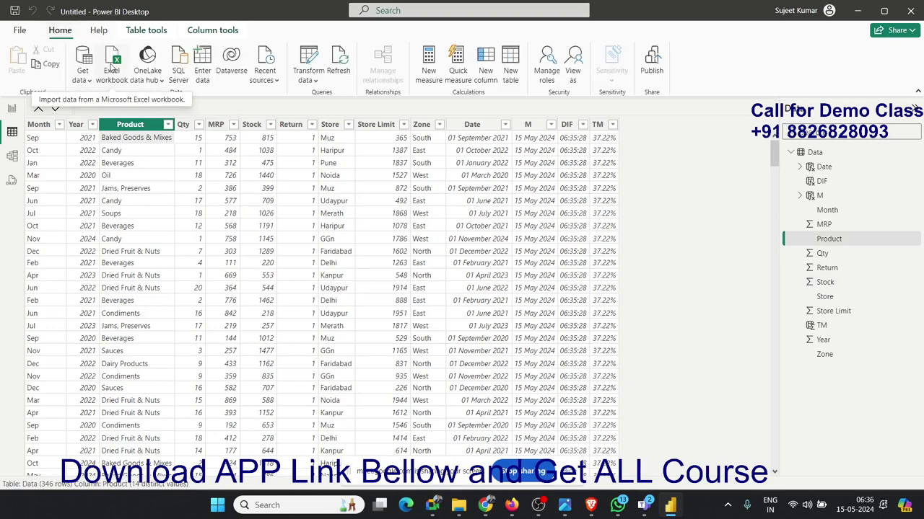
pyautogui.click(113, 69)
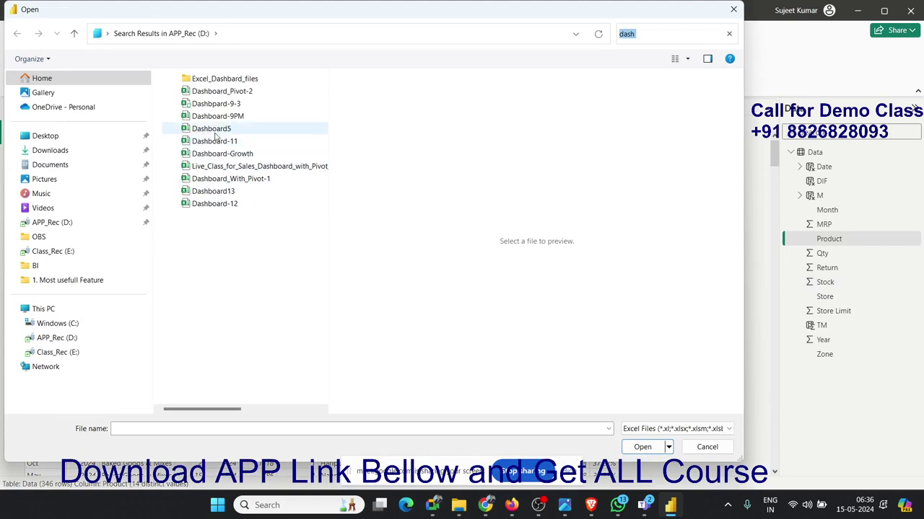
pyautogui.click(224, 193)
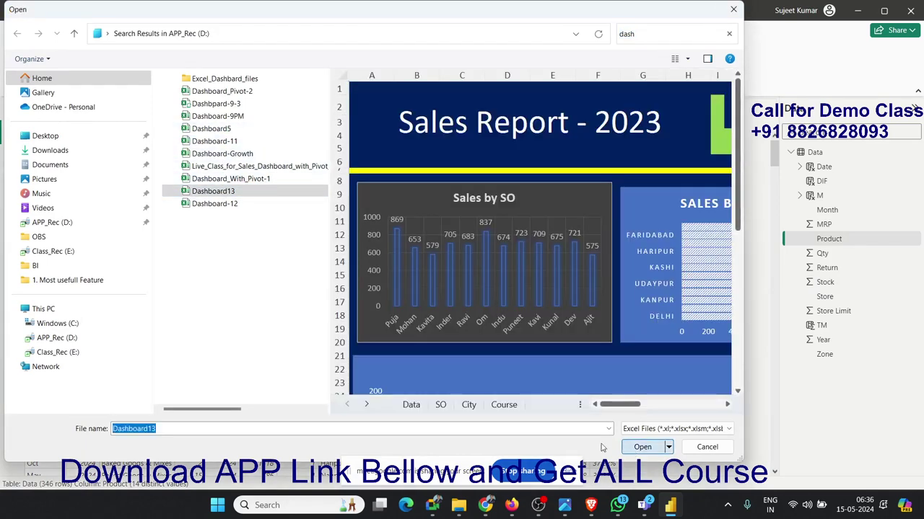
pyautogui.click(641, 448)
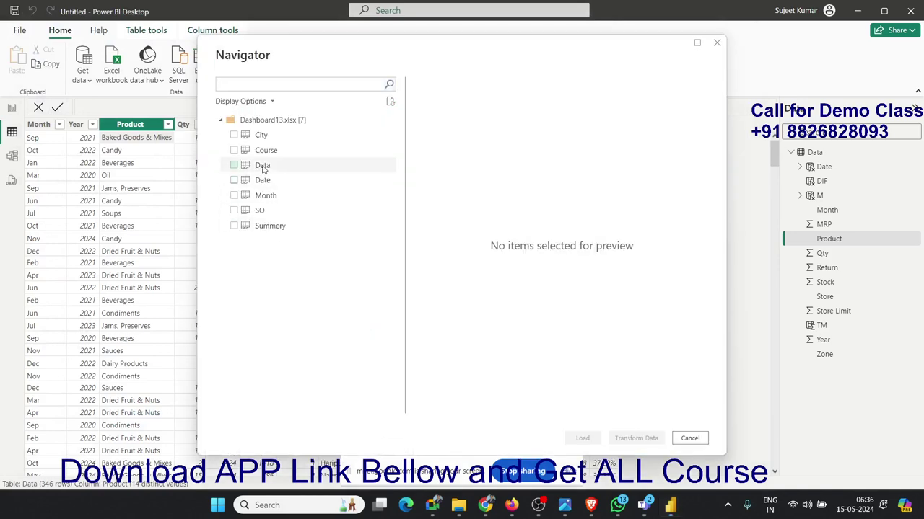
pyautogui.click(233, 166)
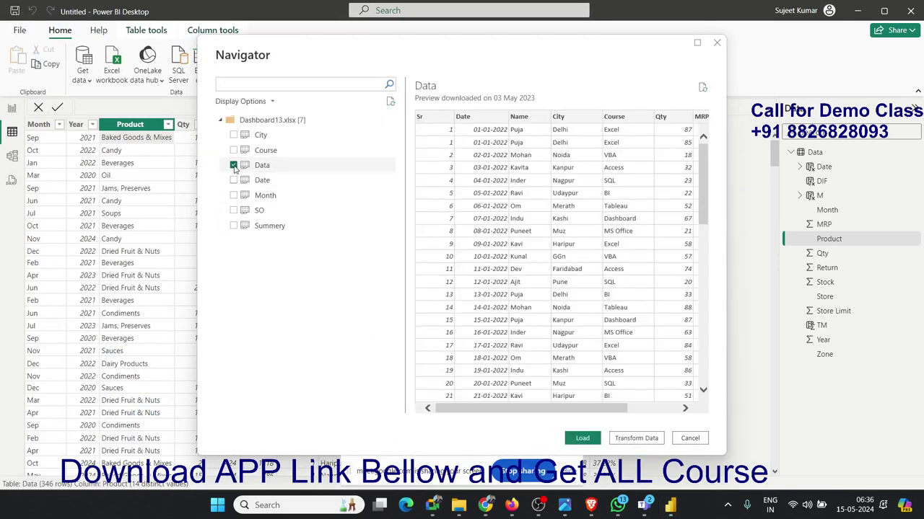
pyautogui.click(583, 438)
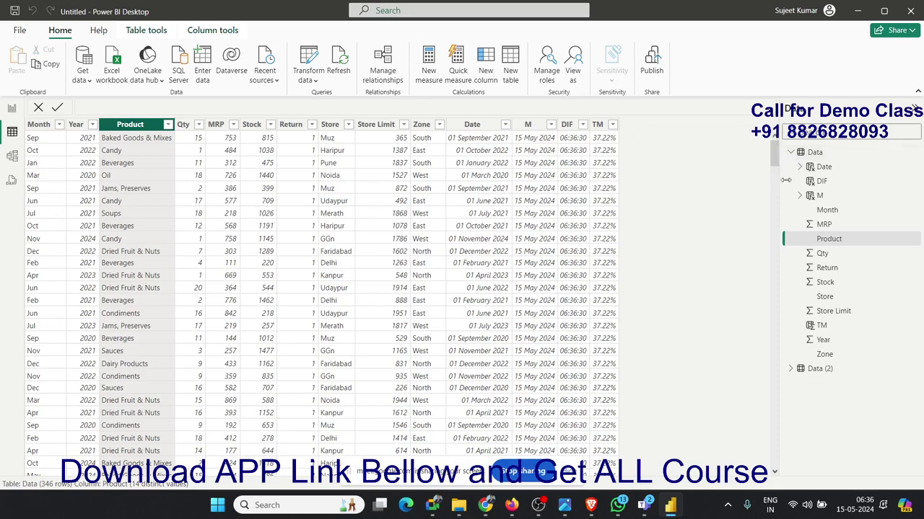
# - Collapse Data, expand Data (2) in the Data pane, and select Data (2) to show it
pyautogui.click(791, 152)
pyautogui.click(793, 166)
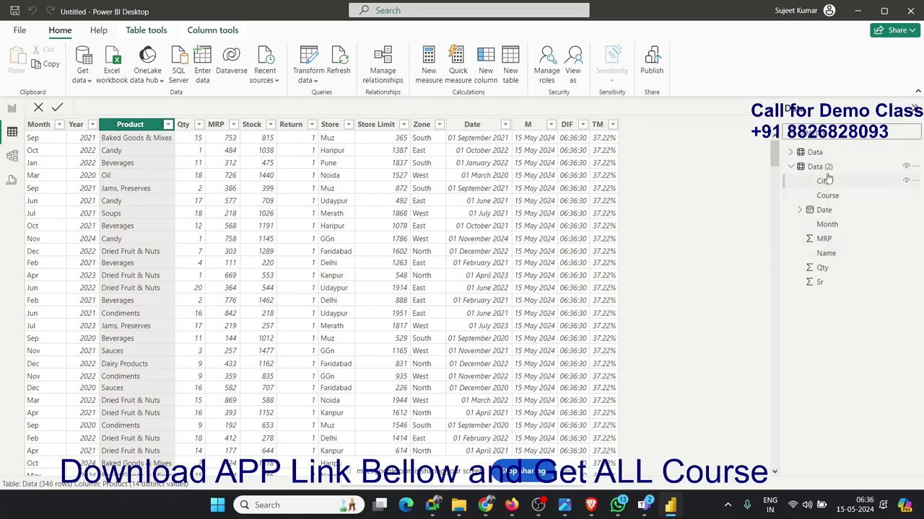
pyautogui.click(822, 167)
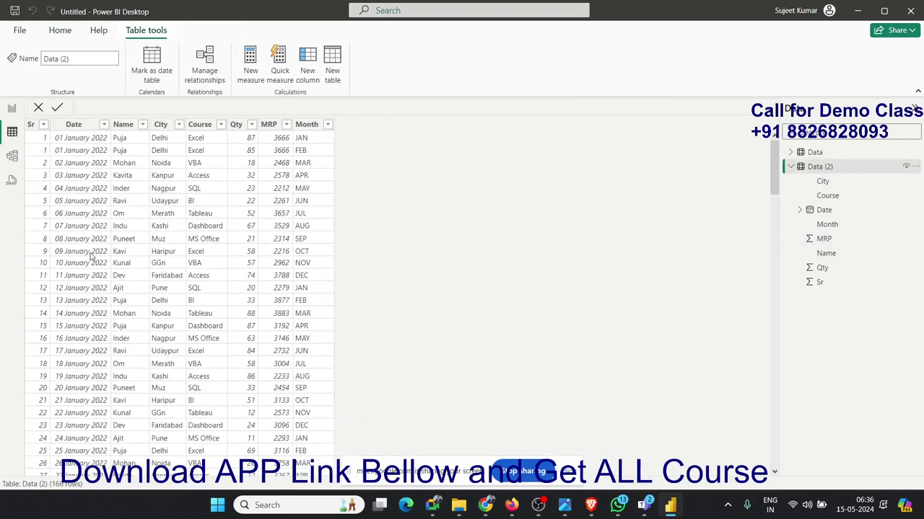
pyautogui.scroll(-6, 91, 256)
pyautogui.scroll(2, 83, 217)
pyautogui.scroll(4, 81, 166)
# - Add a wide line chart of Data (2) Qty by plain Date instead of the date hierarchy
pyautogui.click(11, 108)
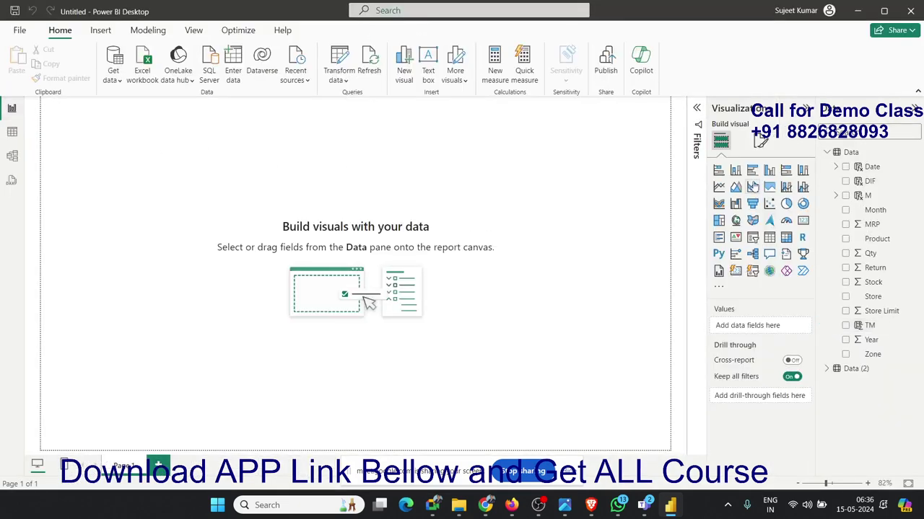
pyautogui.click(719, 186)
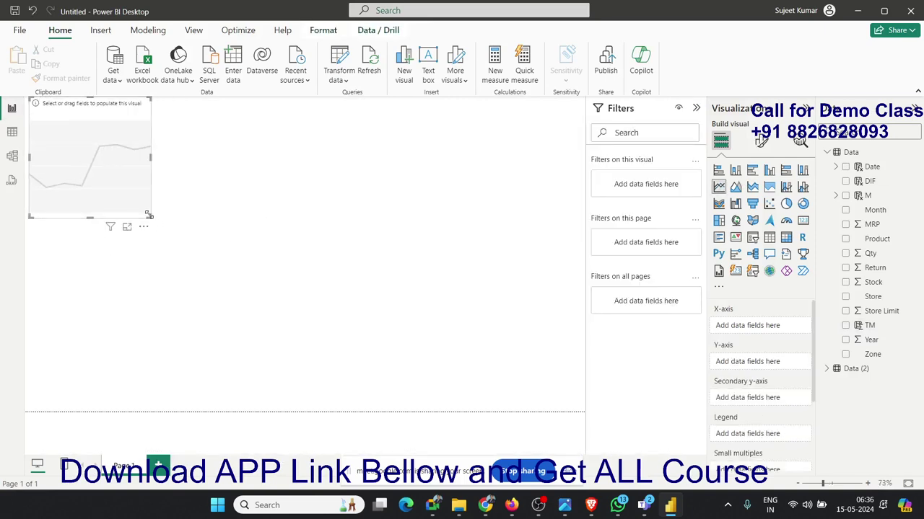
pyautogui.moveTo(148, 215); pyautogui.dragTo(563, 229)
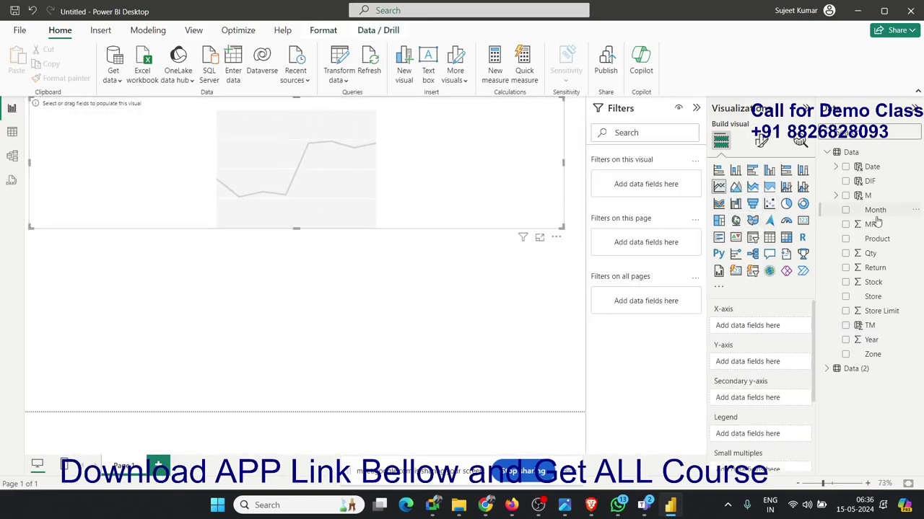
pyautogui.click(827, 370)
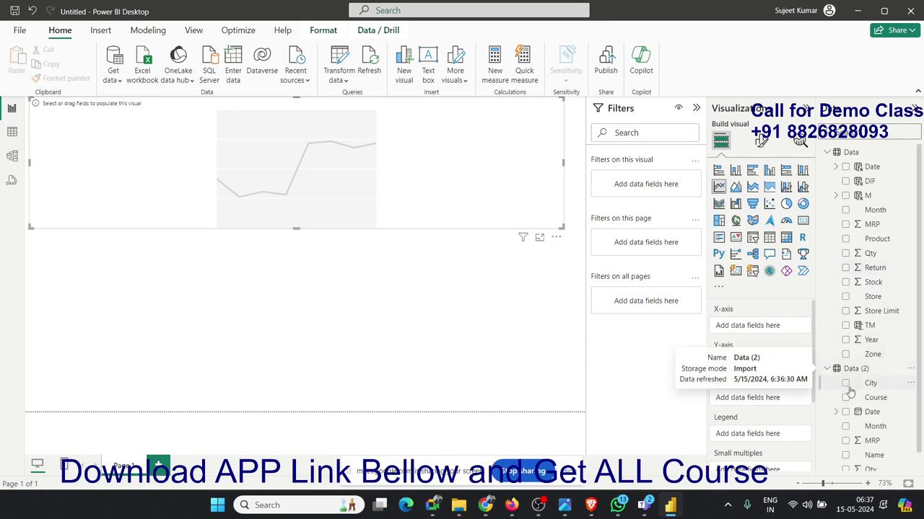
pyautogui.moveTo(879, 422); pyautogui.dragTo(369, 214)
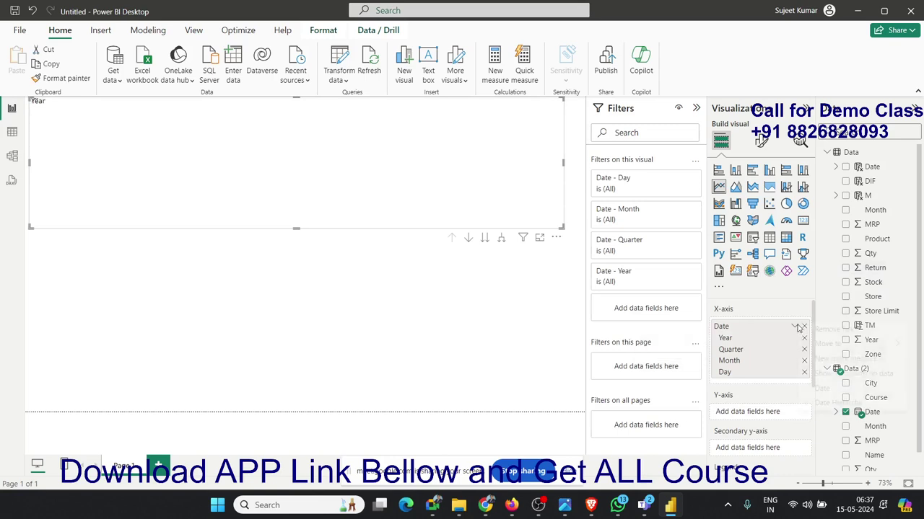
pyautogui.click(795, 327)
pyautogui.click(831, 389)
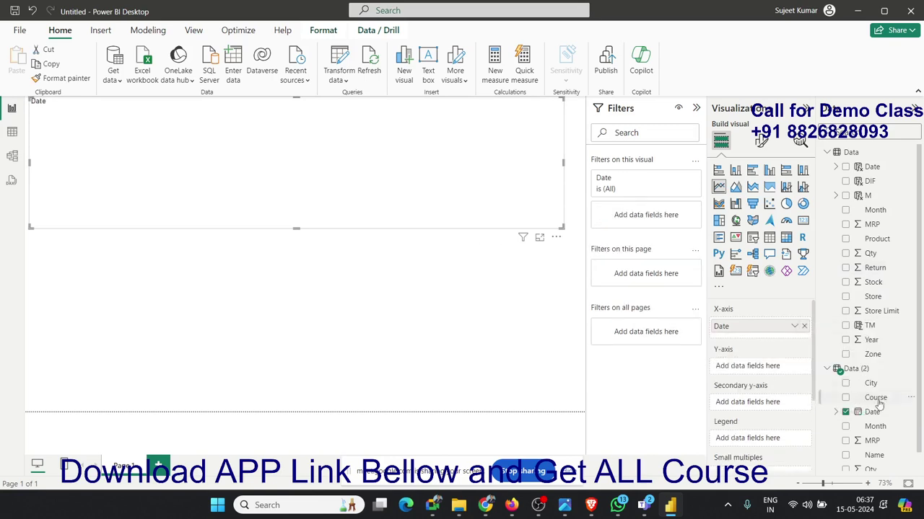
pyautogui.scroll(-1, 891, 447)
pyautogui.moveTo(891, 448); pyautogui.dragTo(389, 189)
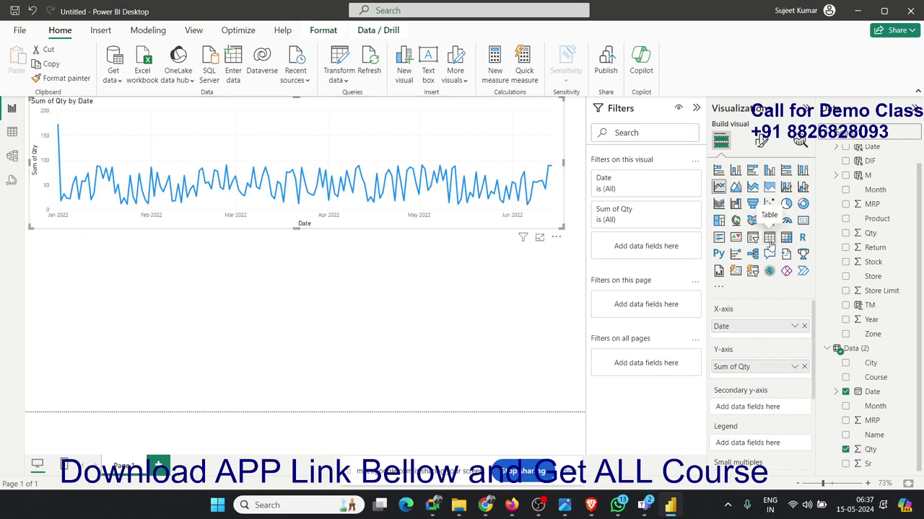
# - Convert the chart to a tall table, scroll through the daily Qty totals, then delete it
pyautogui.click(770, 243)
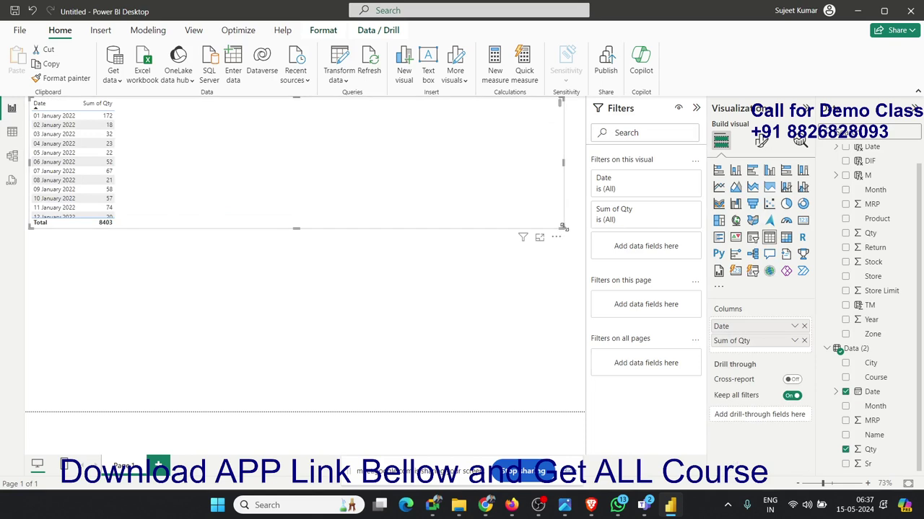
pyautogui.moveTo(564, 227); pyautogui.dragTo(147, 408)
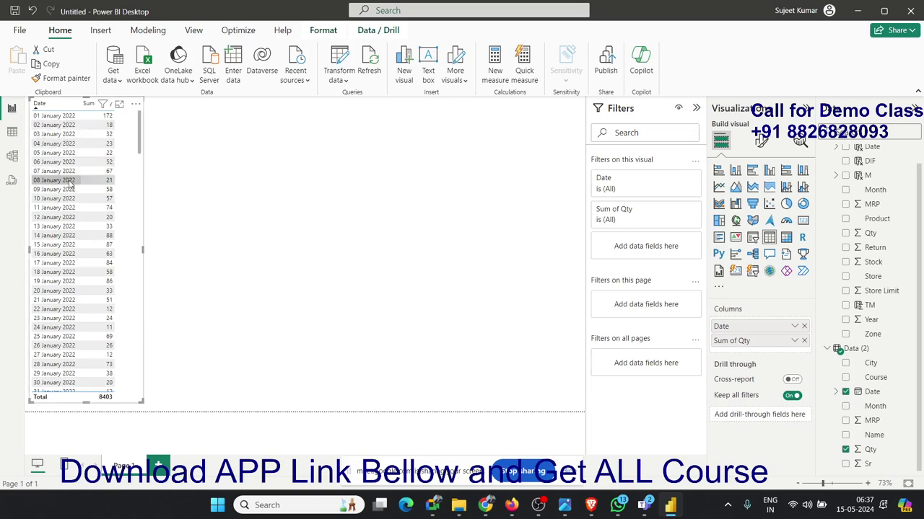
pyautogui.scroll(-5, 72, 238)
pyautogui.scroll(-10, 72, 274)
pyautogui.scroll(-10, 73, 298)
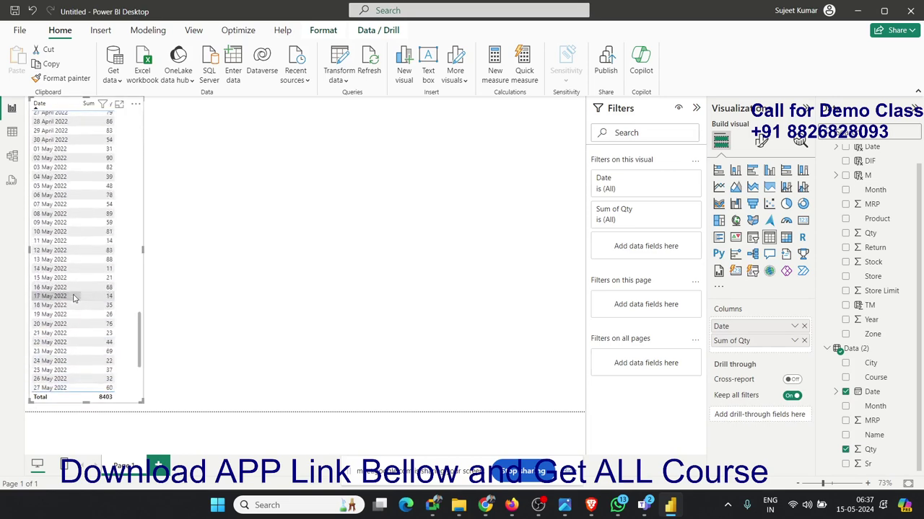
pyautogui.scroll(-6, 73, 297)
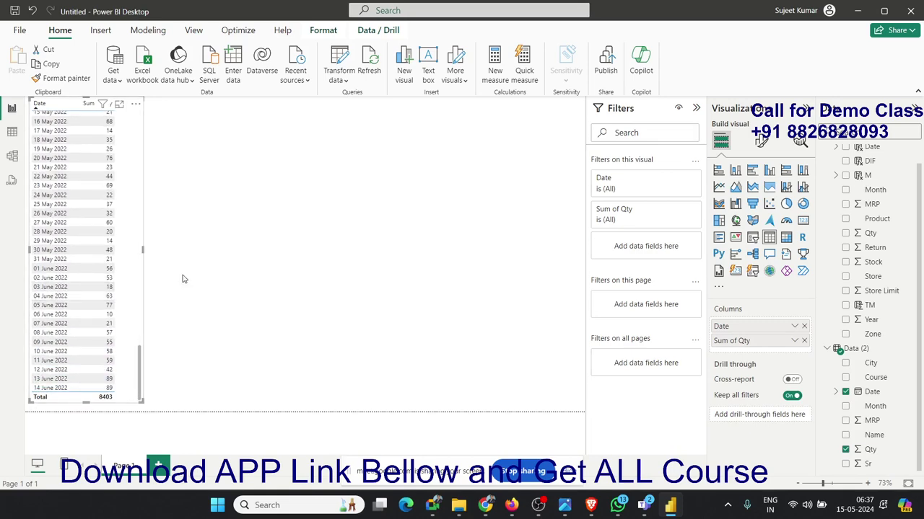
pyautogui.press('Delete')
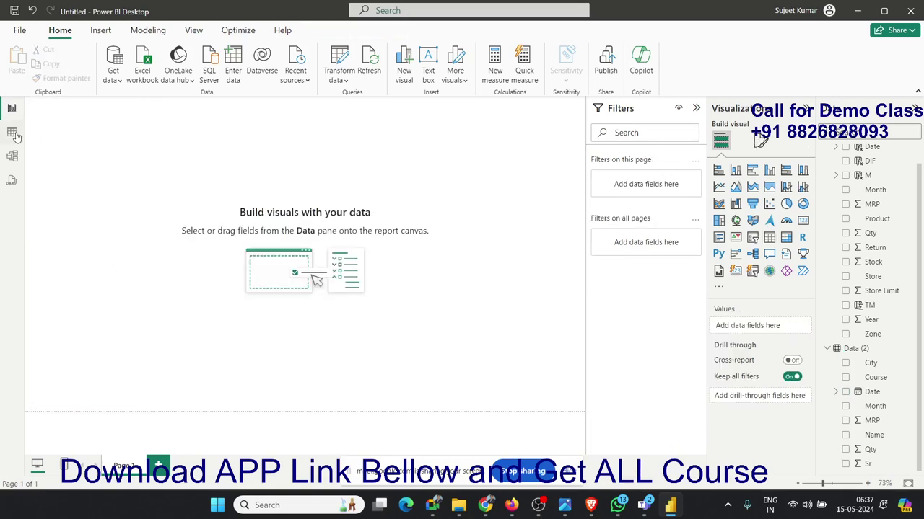
# - Switch to Table view and begin a new calculated table named Table
pyautogui.click(13, 133)
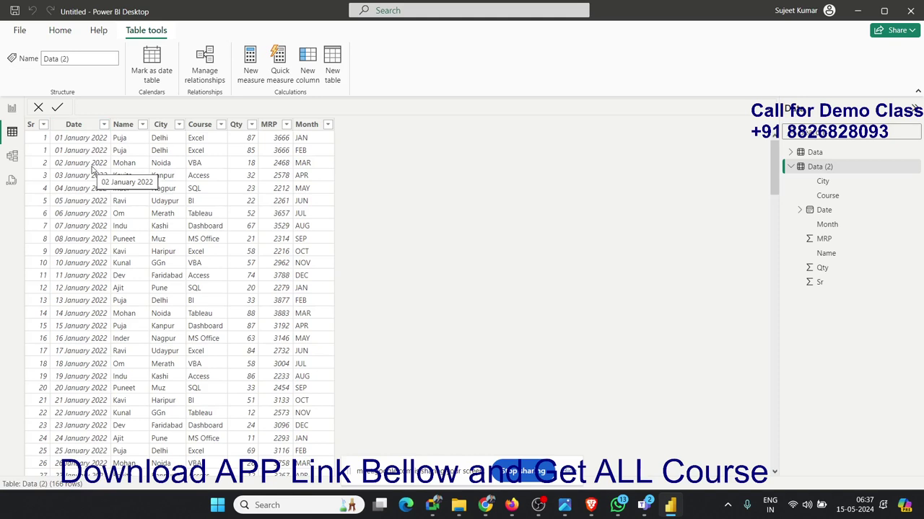
pyautogui.click(332, 80)
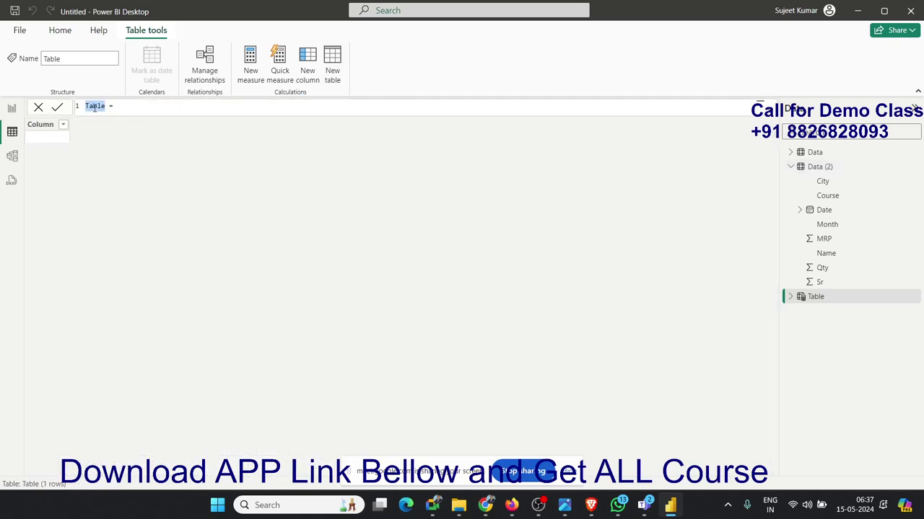
# - Start the formula CL = CALENDAR(MIN('Data (2)'[Date]) with the earliest date as the start
pyautogui.write('Cl=')
pyautogui.write('cal')
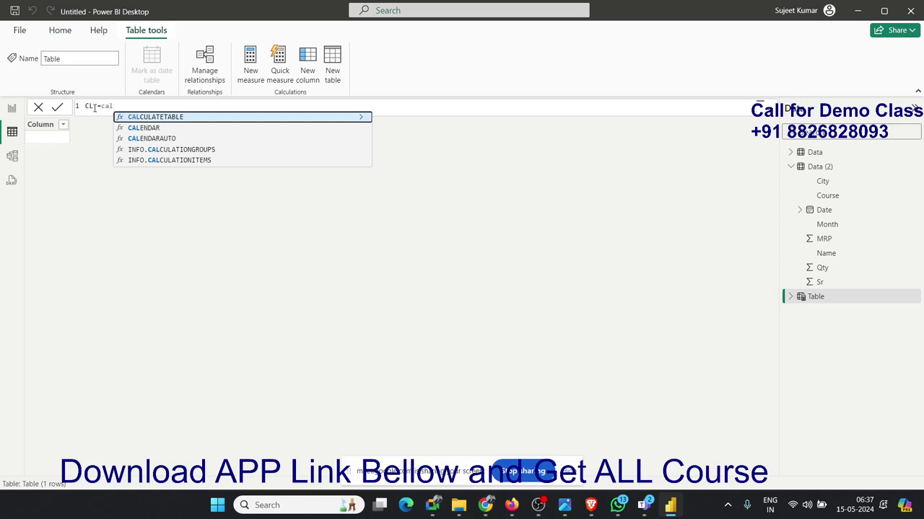
pyautogui.press('Down')
pyautogui.press('Tab')
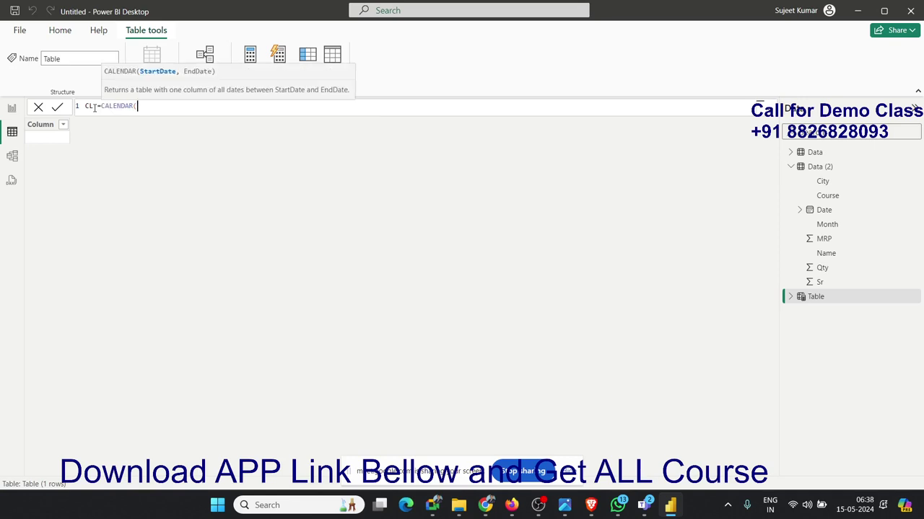
pyautogui.write('min')
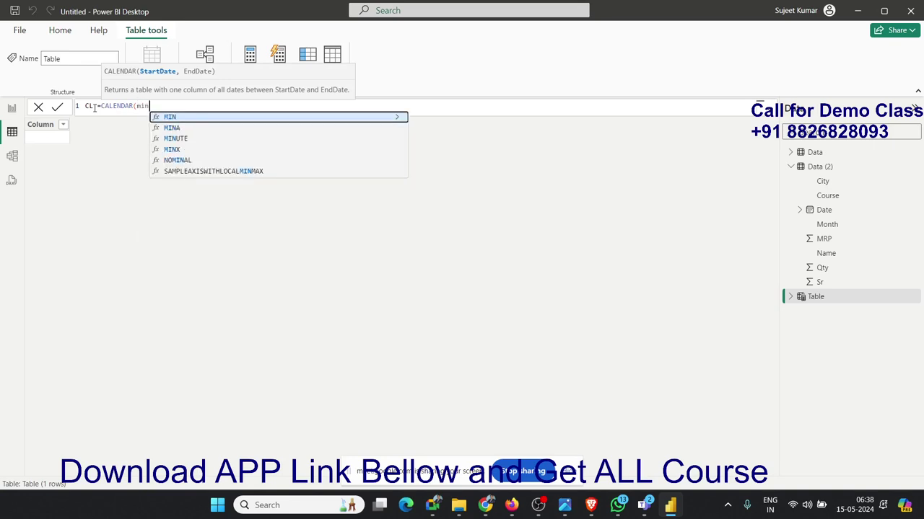
pyautogui.press('Tab')
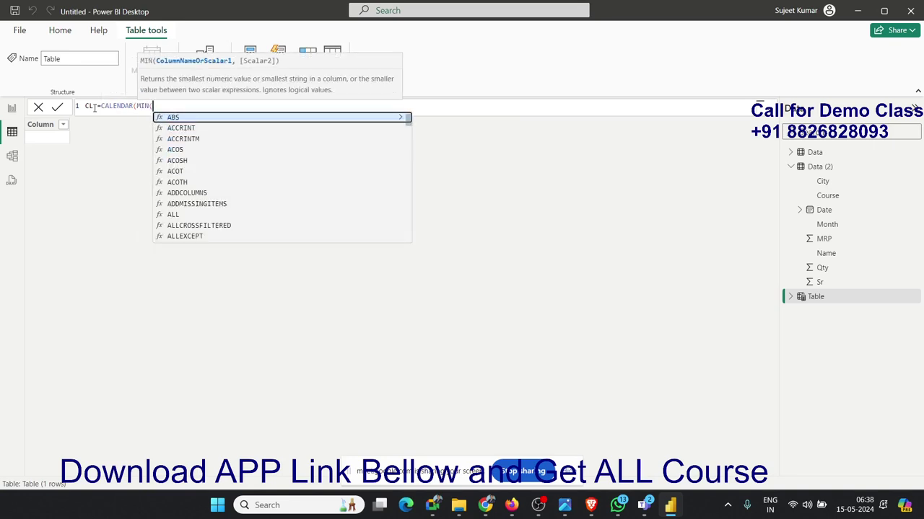
pyautogui.write('d')
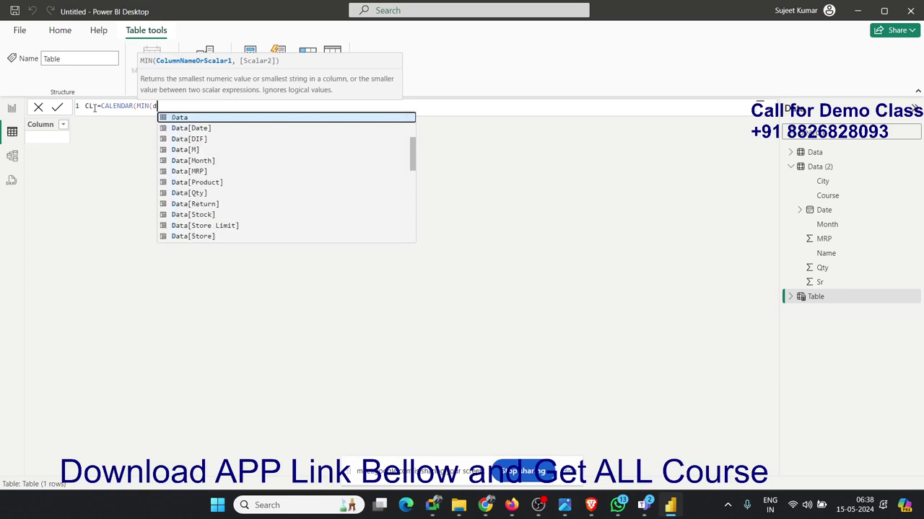
pyautogui.write('at')
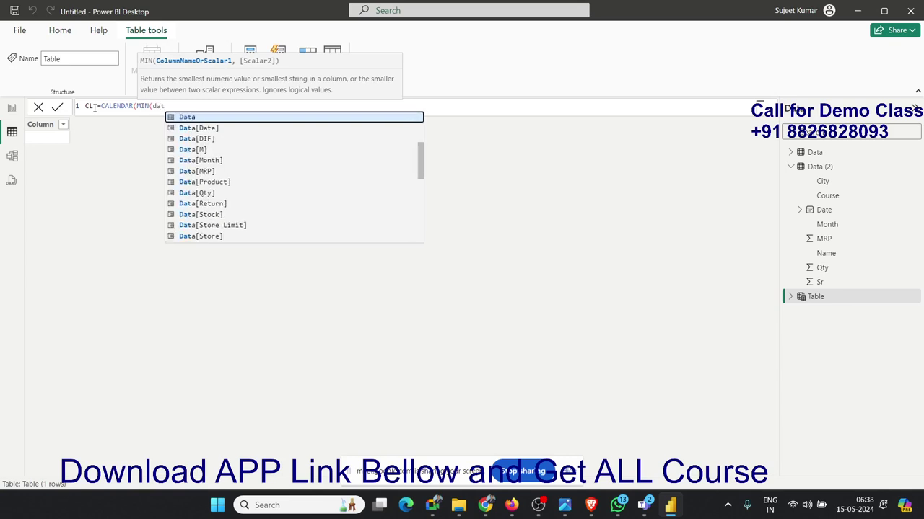
pyautogui.write('a(')
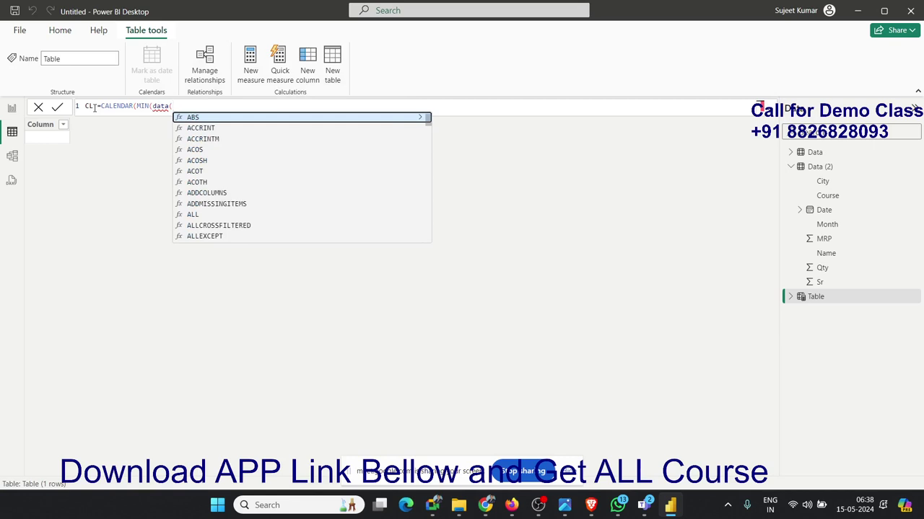
pyautogui.press('BackSpace')
pyautogui.press('Down')
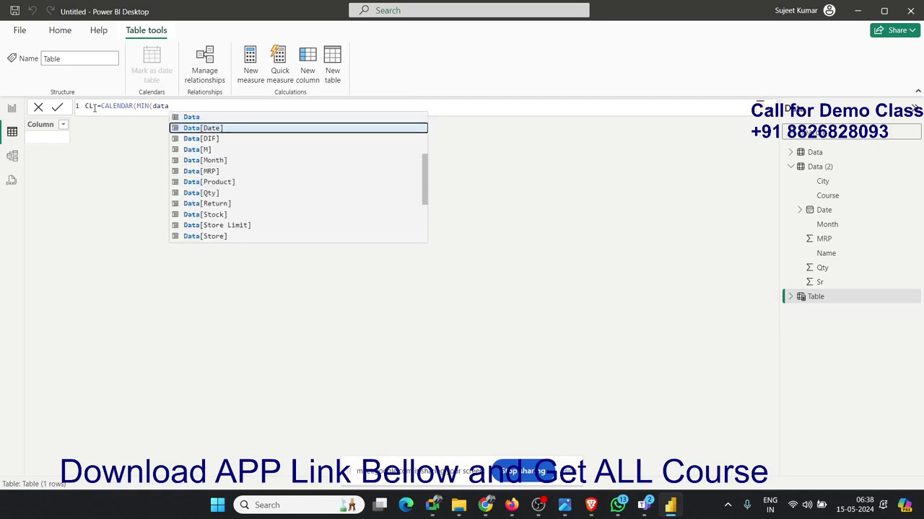
pyautogui.press('Down')
pyautogui.press('Down')
pyautogui.press('Down')
pyautogui.press('Down')
pyautogui.press('Down')
pyautogui.press('Down')
pyautogui.press('Down')
pyautogui.press('Down')
pyautogui.press('Down')
pyautogui.press('Down')
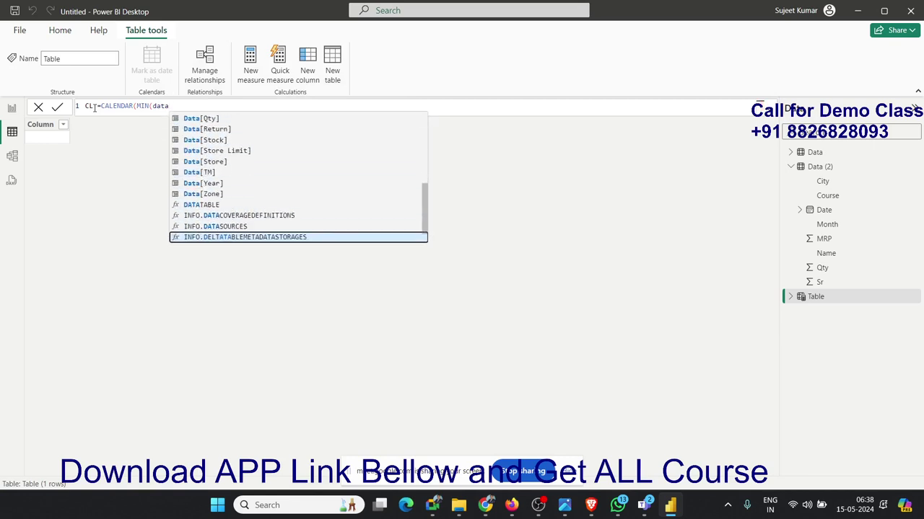
pyautogui.press('Down')
pyautogui.press('Up')
pyautogui.press('Up')
pyautogui.press('Up')
pyautogui.press('Up')
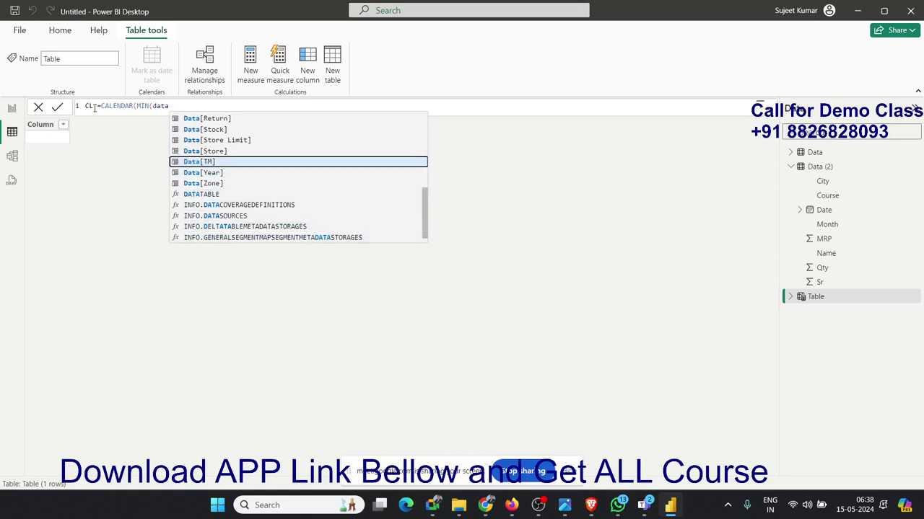
pyautogui.press('Down')
pyautogui.press('Down')
pyautogui.press('Down')
pyautogui.press('Down')
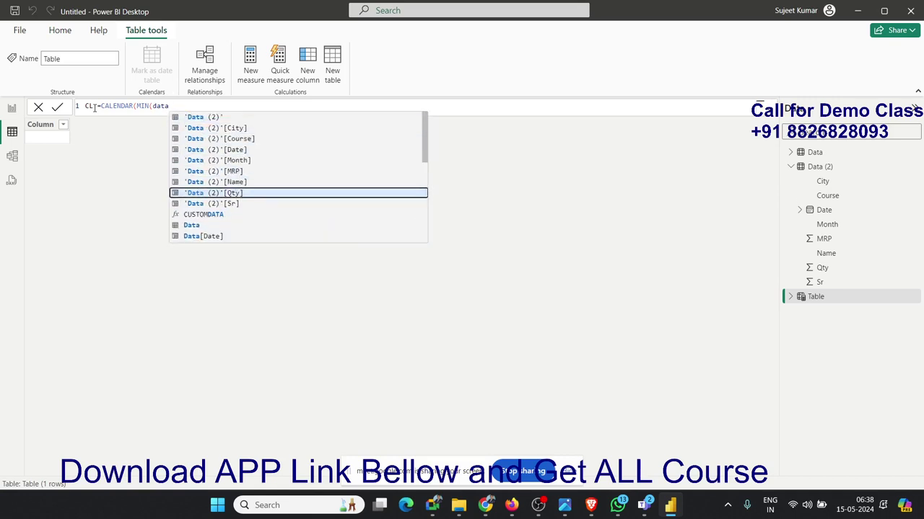
pyautogui.press('Down')
pyautogui.press('Down')
pyautogui.press('Down')
pyautogui.press('Down')
pyautogui.press('Down')
pyautogui.press('Down')
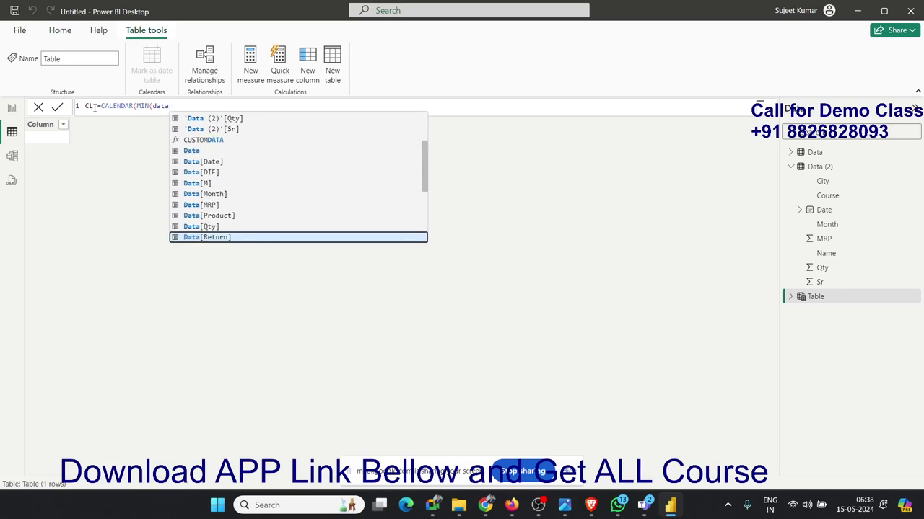
pyautogui.press('Down')
pyautogui.press('Down')
pyautogui.press('Down')
pyautogui.press('Up')
pyautogui.press('Up')
pyautogui.press('Up')
pyautogui.press('Up')
pyautogui.press('Up')
pyautogui.press('Up')
pyautogui.press('Up')
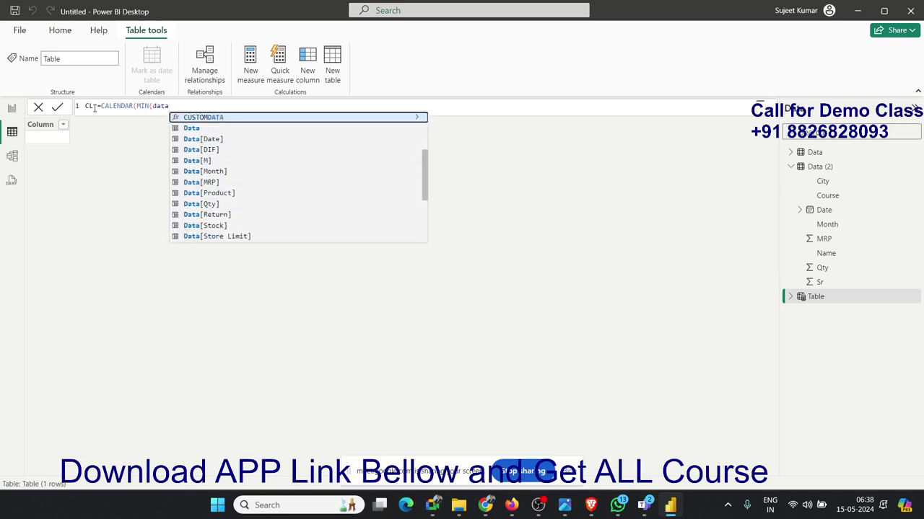
pyautogui.press('Up')
pyautogui.press('Up')
pyautogui.press('Up')
pyautogui.press('Up')
pyautogui.press('Up')
pyautogui.press('Up')
pyautogui.press('Up')
pyautogui.press('Up')
pyautogui.press('Down')
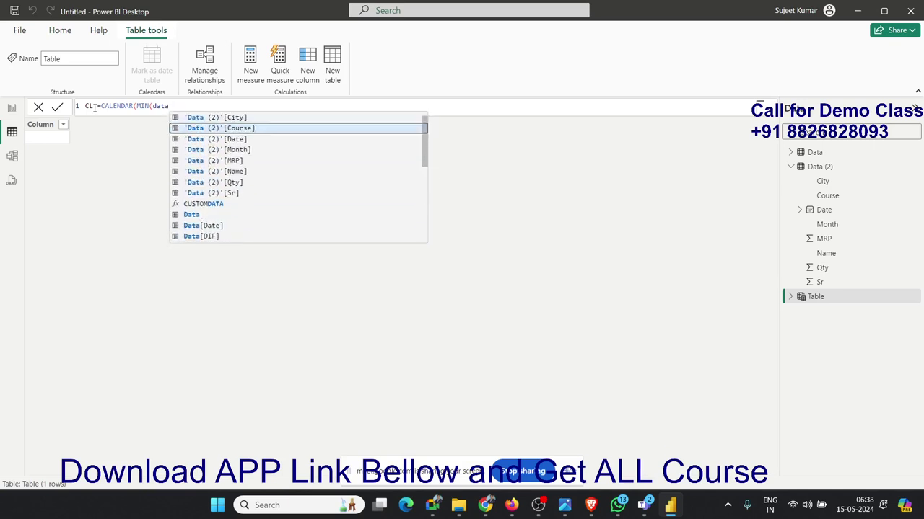
pyautogui.press('Down')
pyautogui.press('Down')
pyautogui.press('Up')
pyautogui.press('Up')
pyautogui.press('Up')
pyautogui.press('Down')
pyautogui.press('Down')
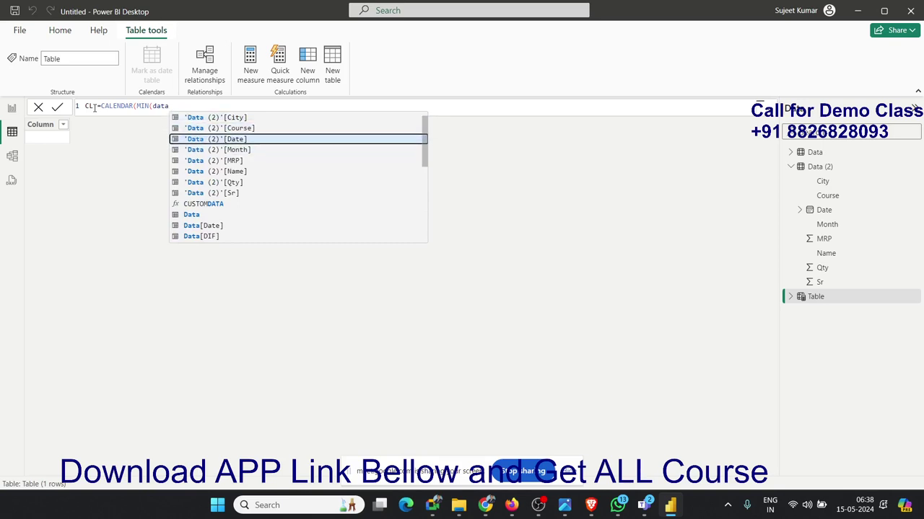
pyautogui.press('Up')
pyautogui.press('Up')
pyautogui.press('Up')
pyautogui.press('Up')
pyautogui.press('Up')
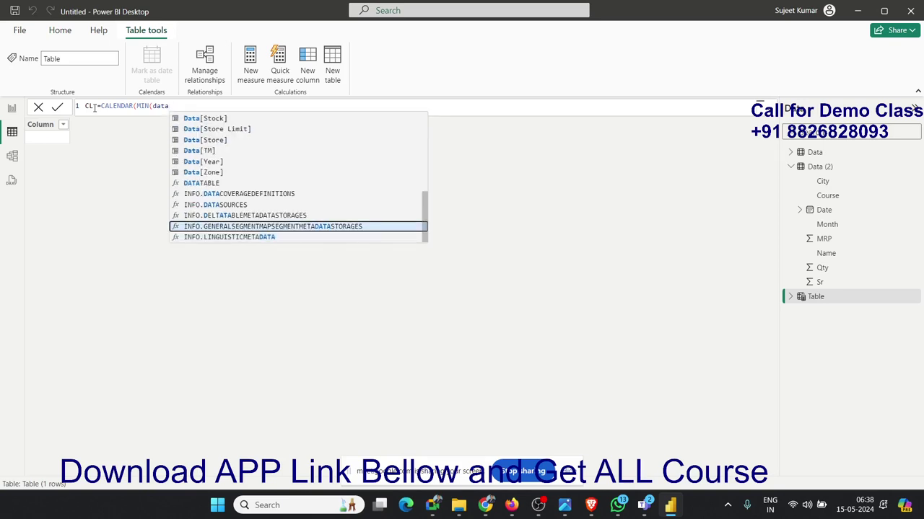
pyautogui.press('Down')
pyautogui.press('Down')
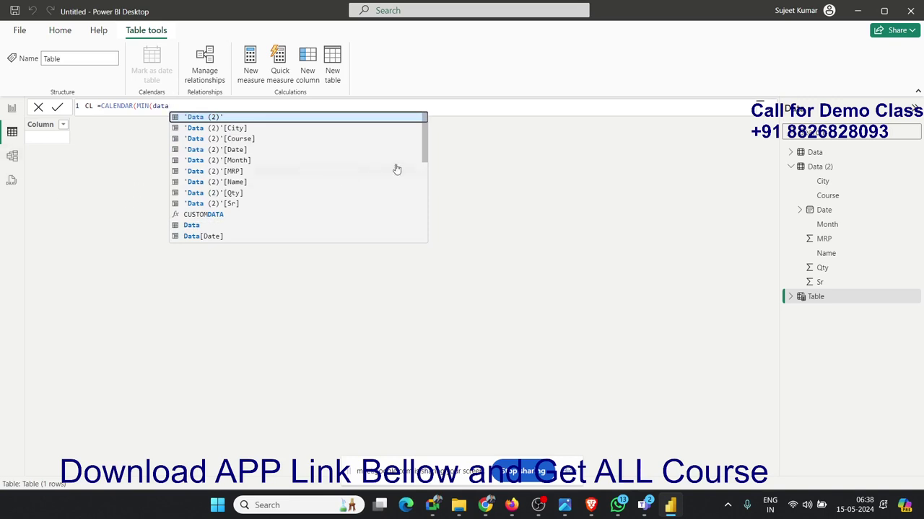
pyautogui.click(421, 149)
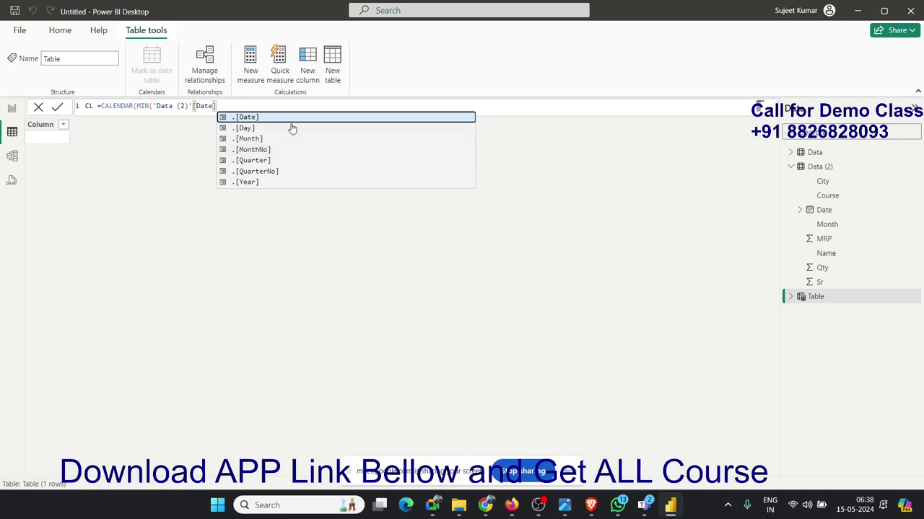
# - Complete it with MAX('Data (2)'[Date]) as the end date, creating table CL
pyautogui.write(')')
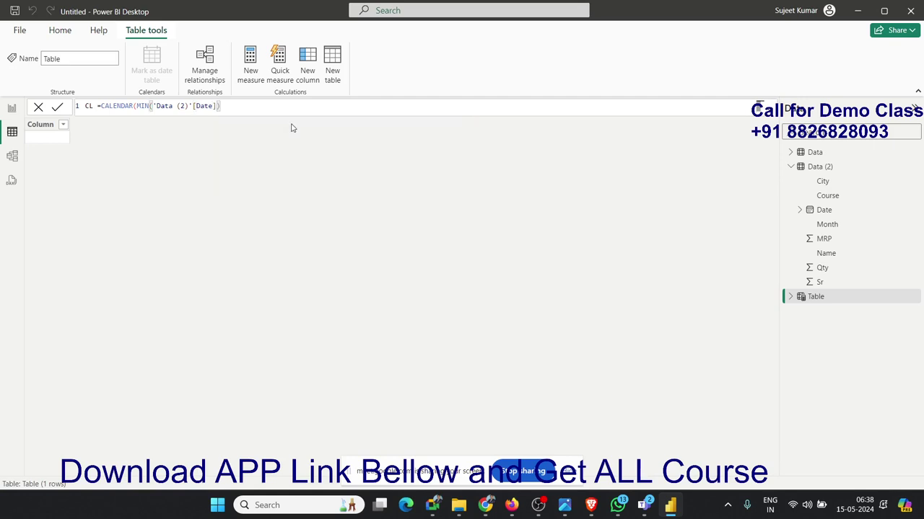
pyautogui.write(',ma')
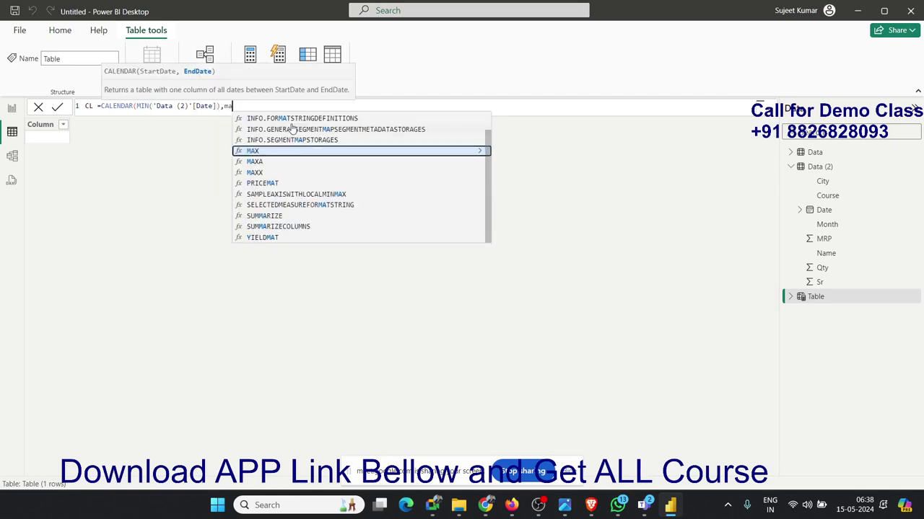
pyautogui.write('x')
pyautogui.press('Tab')
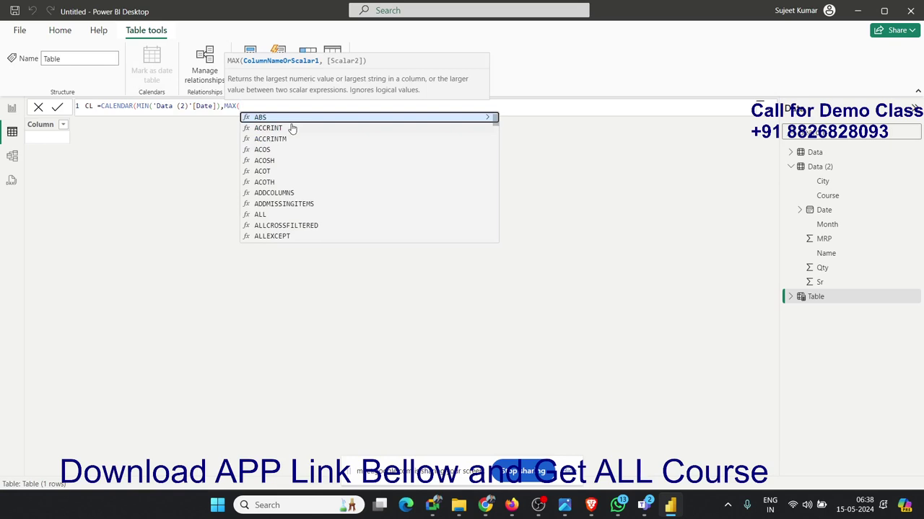
pyautogui.write('data')
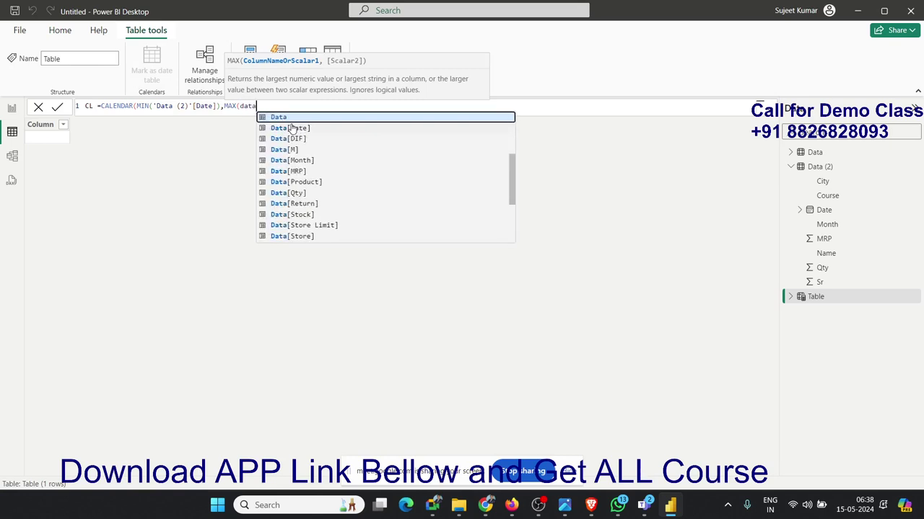
pyautogui.press('Down')
pyautogui.press('Down')
pyautogui.press('Down')
pyautogui.press('Down')
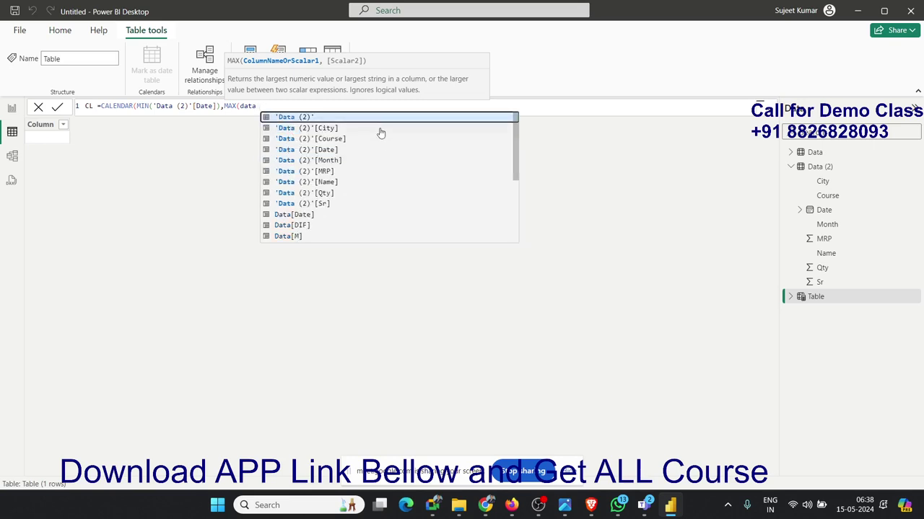
pyautogui.press('Down')
pyautogui.press('Down')
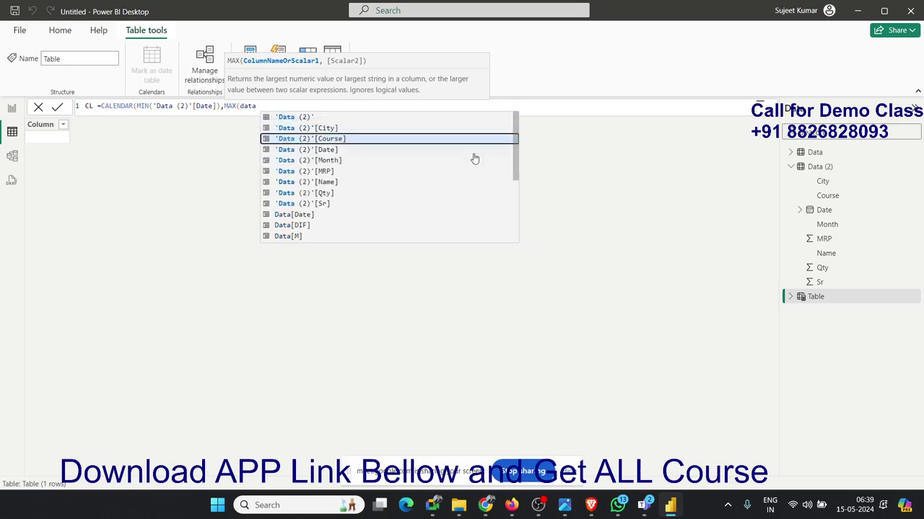
pyautogui.press('Down')
pyautogui.press('Tab')
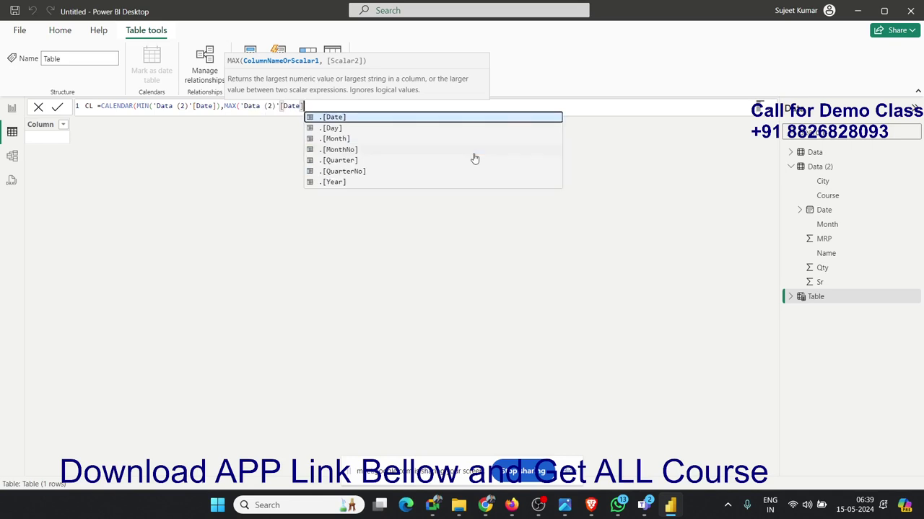
pyautogui.write(')')
pyautogui.press('Return')
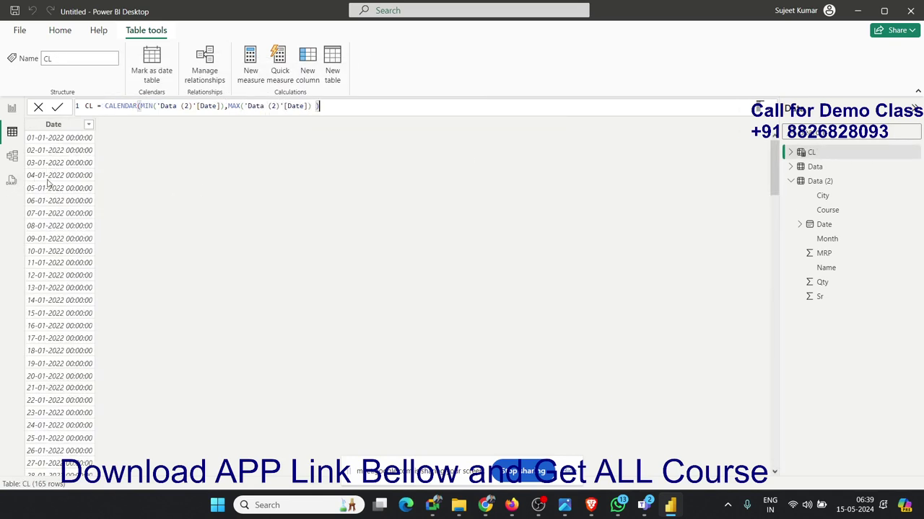
pyautogui.scroll(-5, 81, 308)
pyautogui.scroll(-10, 82, 308)
pyautogui.scroll(-15, 81, 308)
pyautogui.scroll(-10, 82, 308)
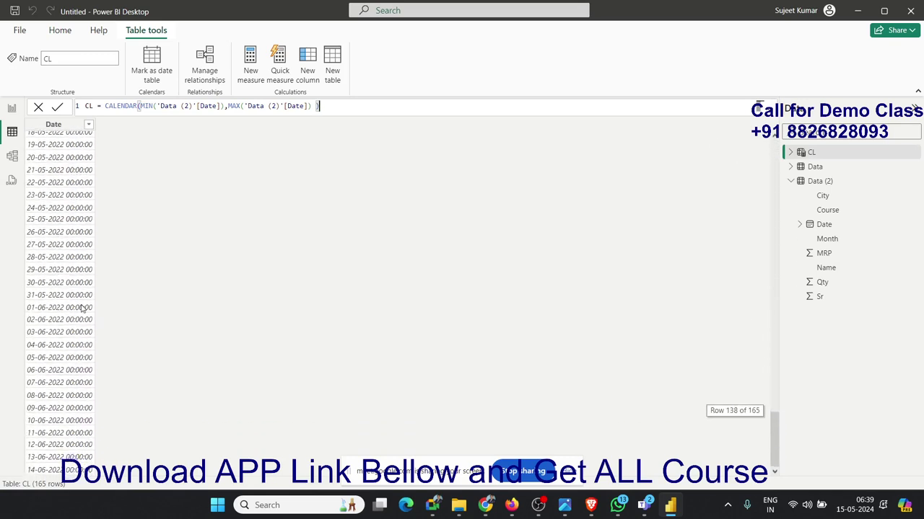
pyautogui.scroll(7, 83, 307)
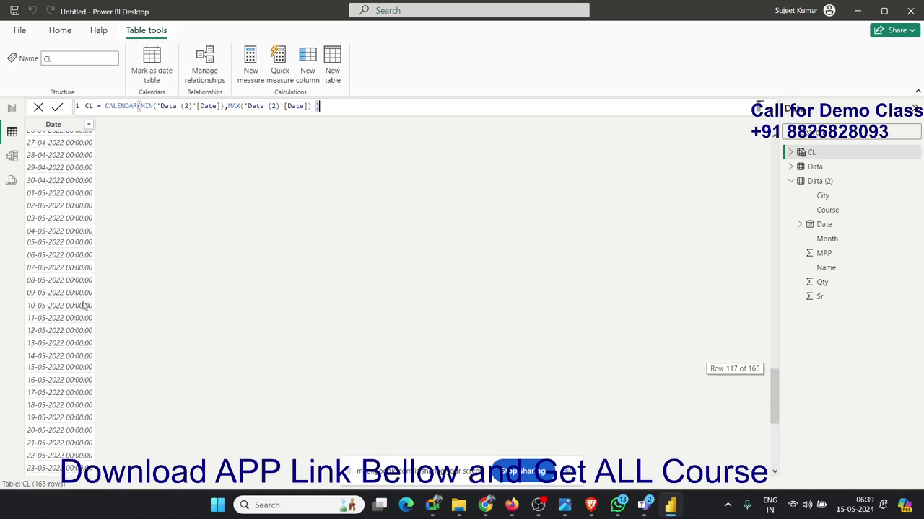
pyautogui.scroll(9, 85, 305)
pyautogui.scroll(9, 84, 305)
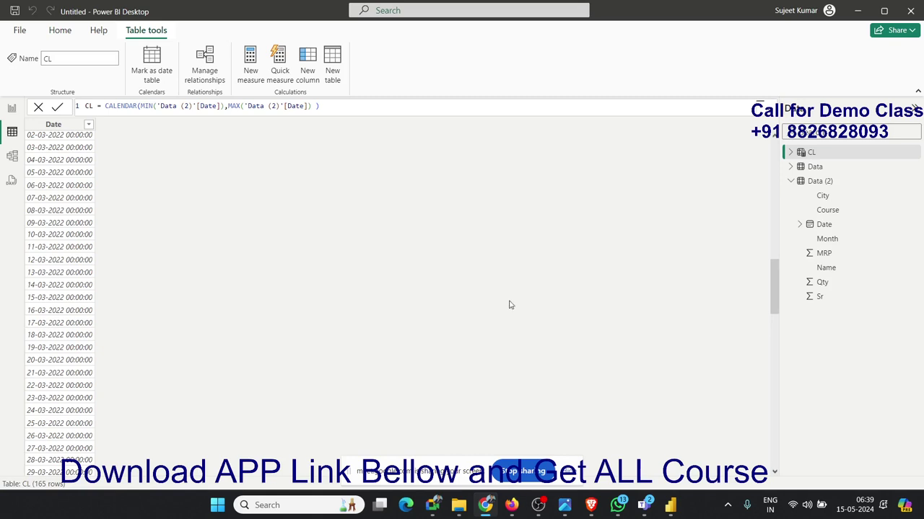
# - Replace table CL's CALENDAR expression with CL = CALENDARAUTO()
pyautogui.moveTo(108, 105); pyautogui.dragTo(346, 103)
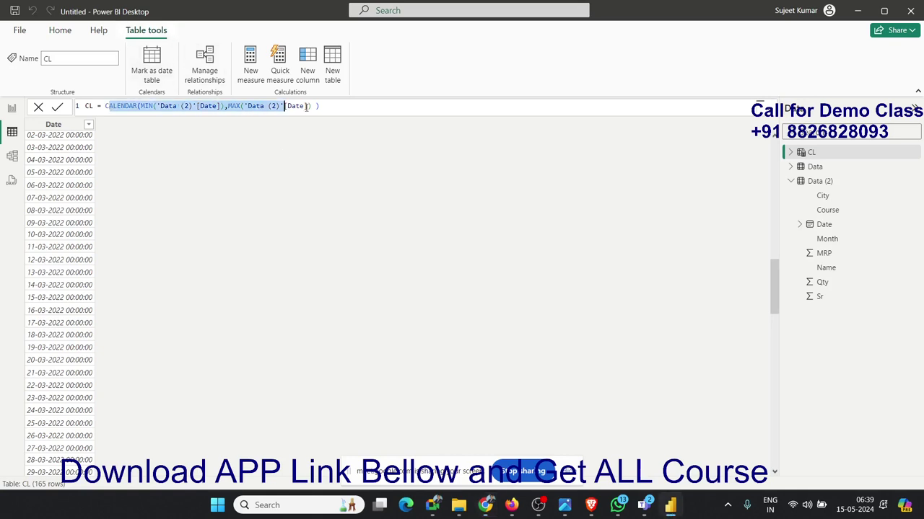
pyautogui.press('BackSpace')
pyautogui.press('BackSpace')
pyautogui.write('cal')
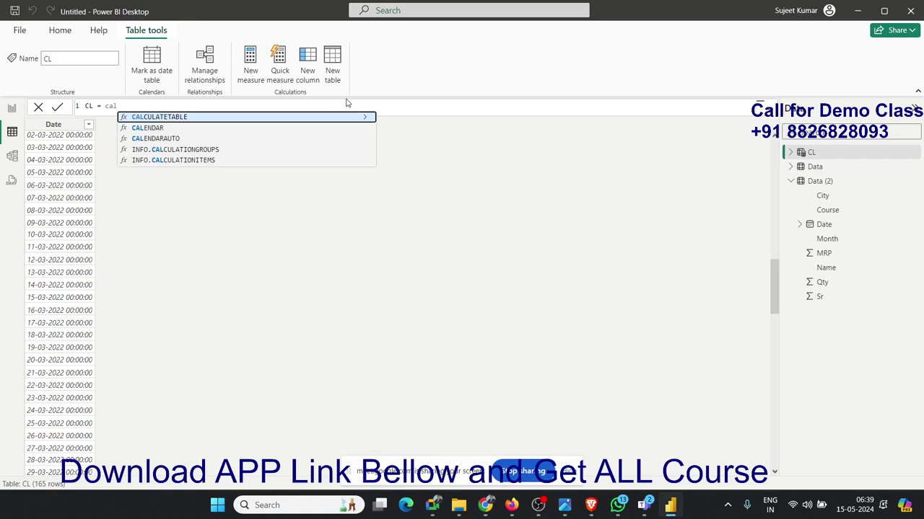
pyautogui.press('Down')
pyautogui.press('Down')
pyautogui.press('Tab')
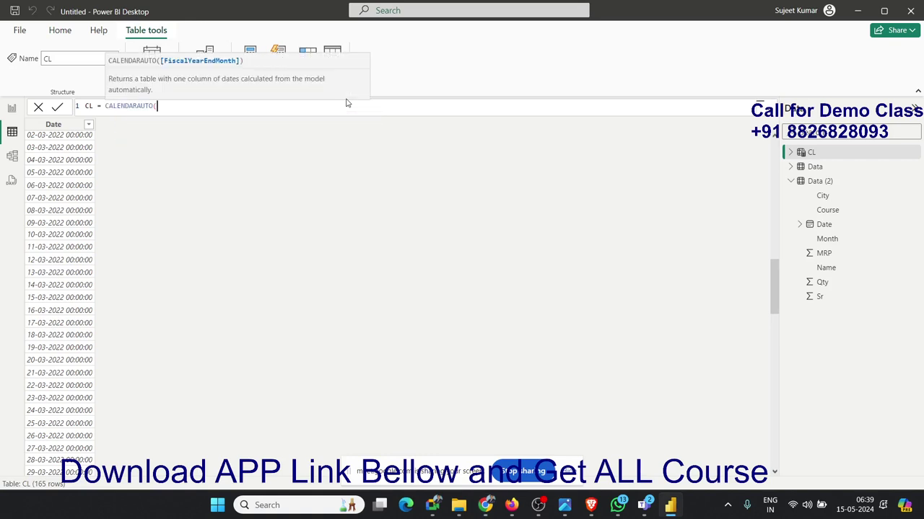
pyautogui.write(')')
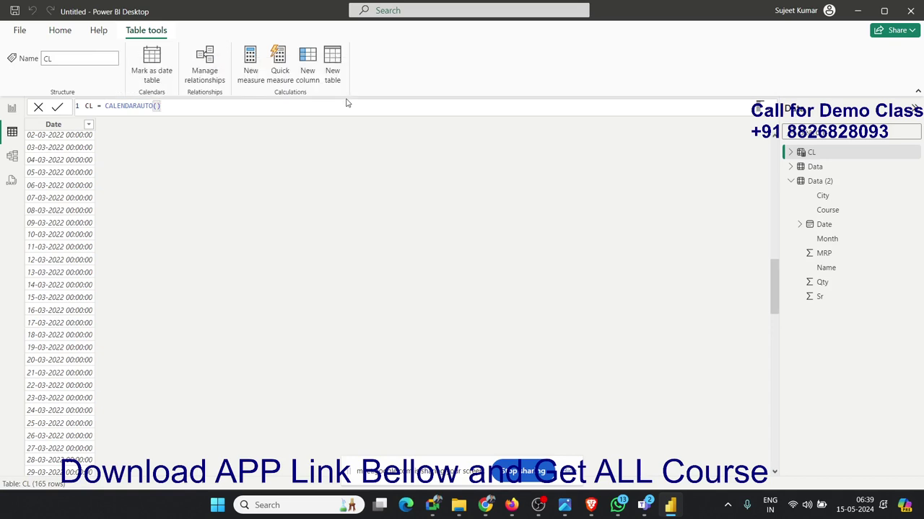
pyautogui.press('Return')
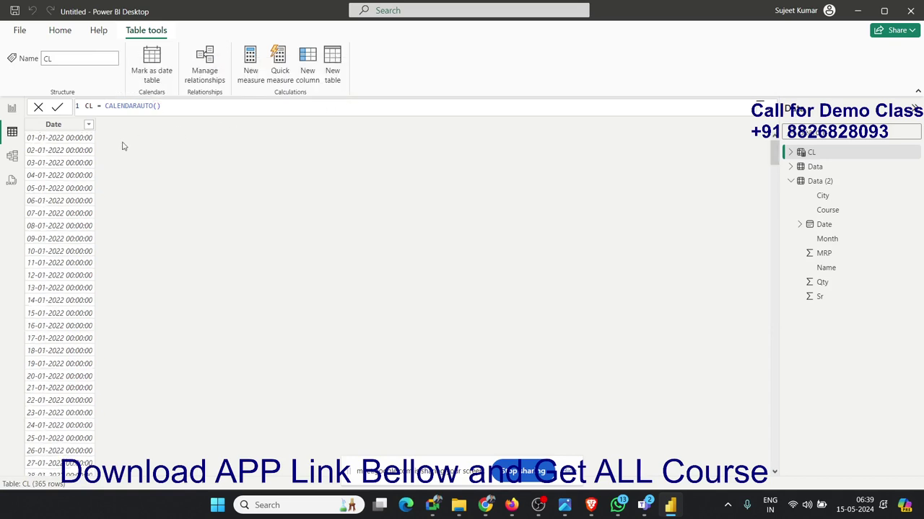
# - Review the regenerated CL dates: 365 daily rows starting 01-01-2022
pyautogui.scroll(-10, 65, 202)
pyautogui.scroll(-10, 77, 277)
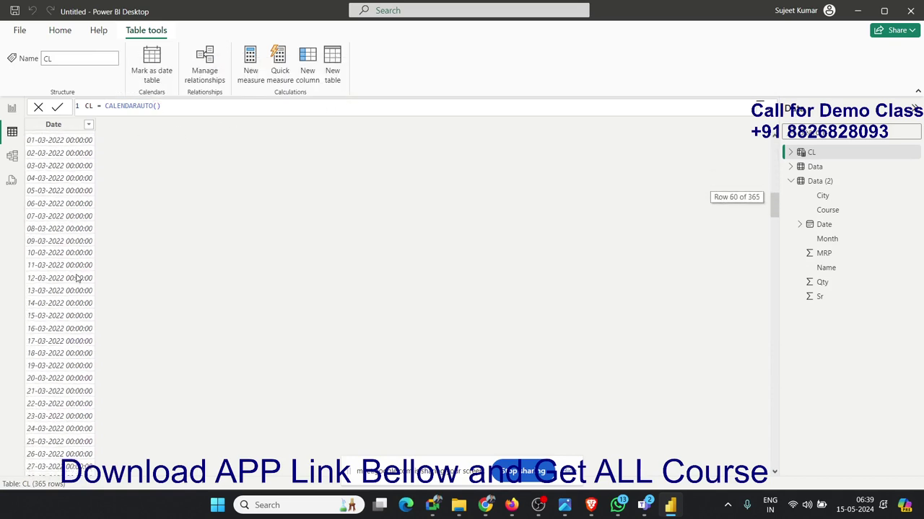
pyautogui.scroll(-10, 77, 278)
pyautogui.scroll(-10, 77, 278)
pyautogui.scroll(-20, 78, 278)
pyautogui.scroll(-20, 78, 278)
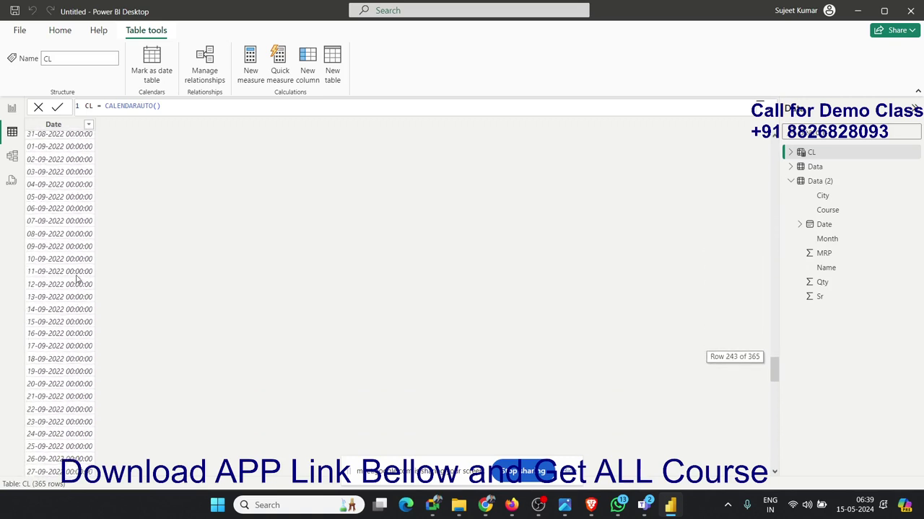
pyautogui.scroll(-20, 77, 278)
pyautogui.scroll(-10, 77, 277)
pyautogui.scroll(10, 77, 278)
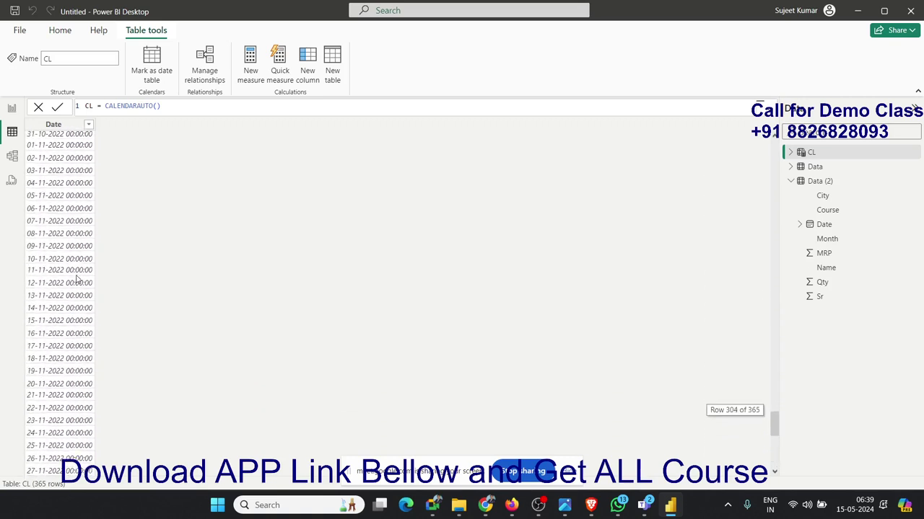
pyautogui.scroll(10, 77, 278)
pyautogui.scroll(20, 77, 277)
pyautogui.scroll(15, 80, 277)
pyautogui.scroll(20, 81, 277)
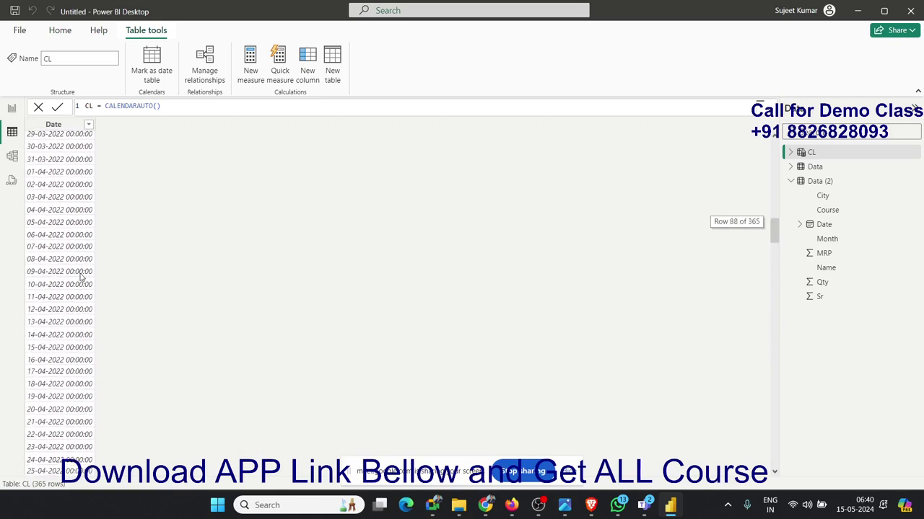
pyautogui.scroll(15, 81, 276)
pyautogui.scroll(15, 81, 277)
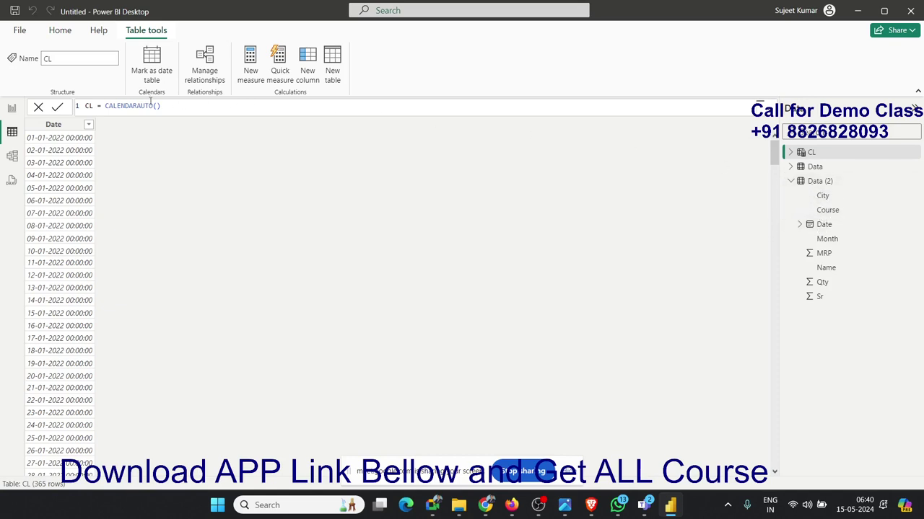
# - Give CALENDARAUTO a fiscal year-end month argument of 2 and inspect the resulting dates
pyautogui.click(159, 106)
pyautogui.write('2')
pyautogui.press('Return')
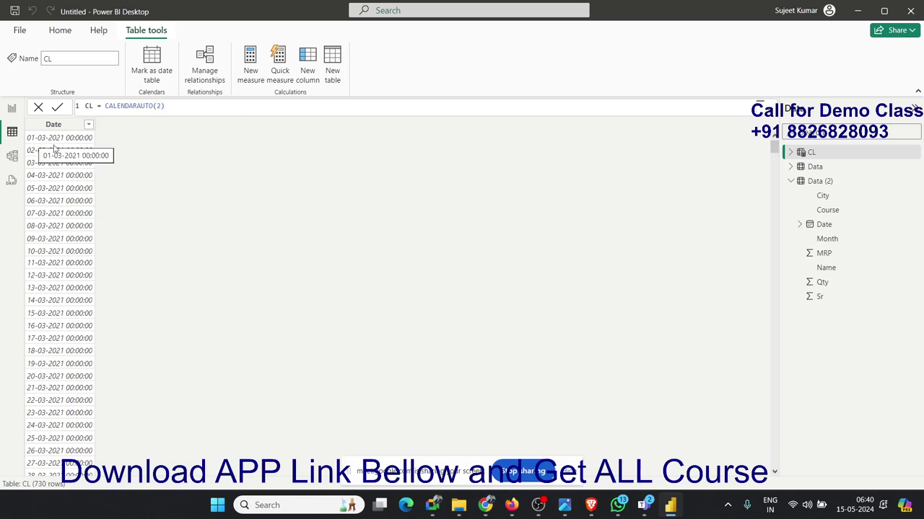
pyautogui.scroll(-15, 78, 226)
pyautogui.scroll(8, 78, 225)
pyautogui.scroll(7, 73, 216)
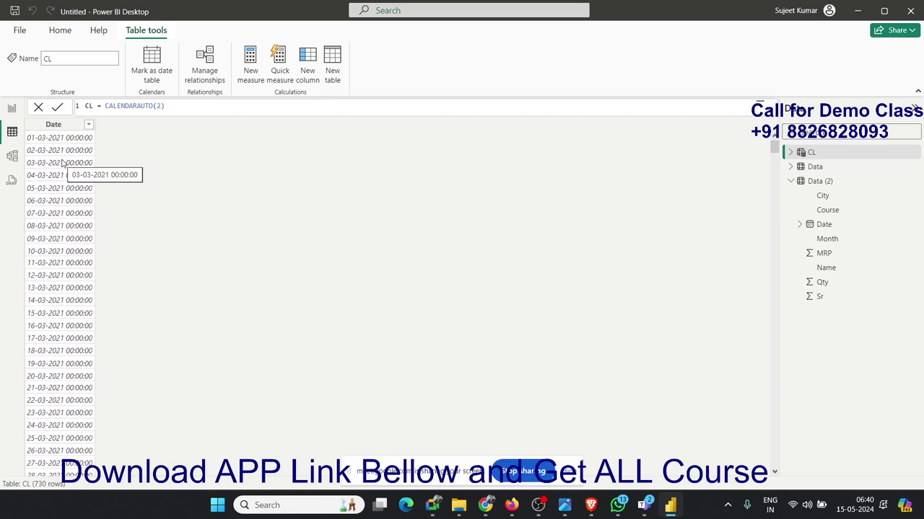
# - Change the argument to CALENDARAUTO(3), giving 730 rows from 01-04-2021 to 31-03-2023
pyautogui.doubleClick(158, 107)
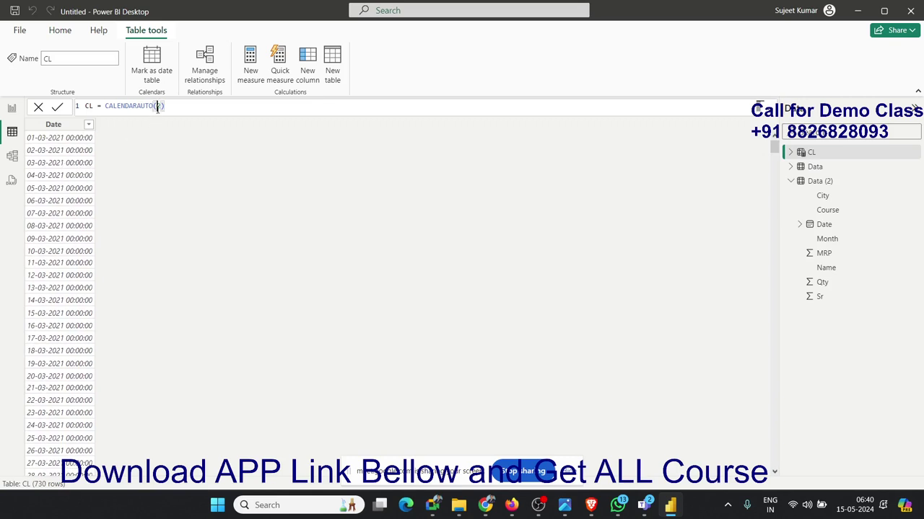
pyautogui.write('3')
pyautogui.press('Return')
pyautogui.scroll(-10, 85, 193)
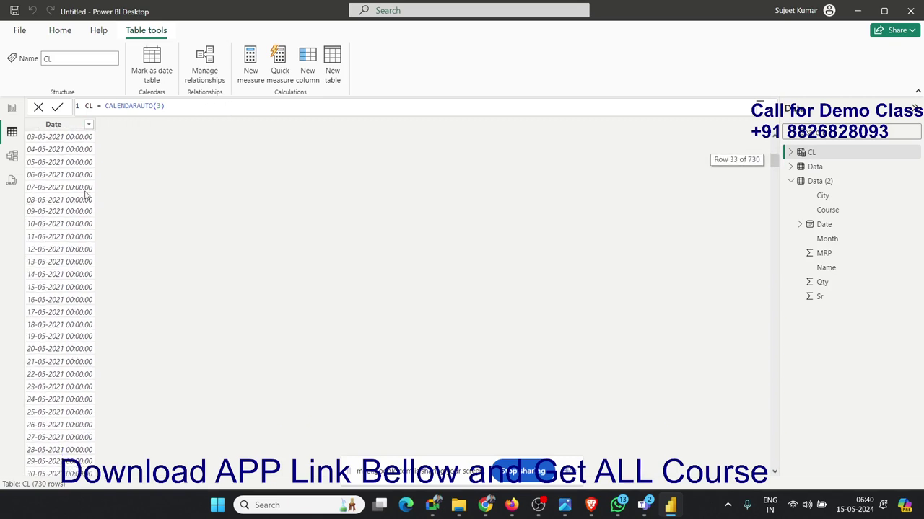
pyautogui.scroll(-7, 85, 193)
pyautogui.scroll(-6, 85, 193)
pyautogui.scroll(-10, 85, 193)
pyautogui.scroll(-3, 86, 193)
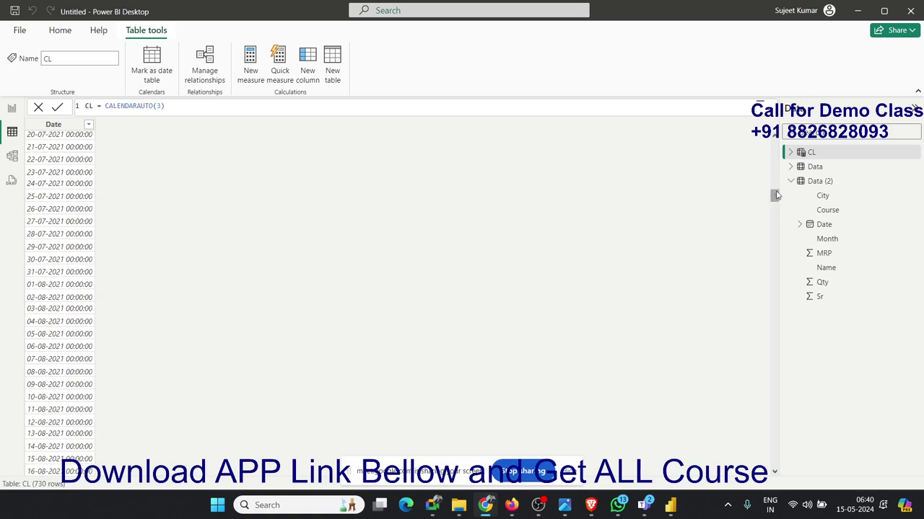
pyautogui.moveTo(774, 195)
pyautogui.mouseDown()
pyautogui.moveTo(779, 137)
pyautogui.moveTo(799, 458)
pyautogui.moveTo(789, 475)
pyautogui.mouseUp()
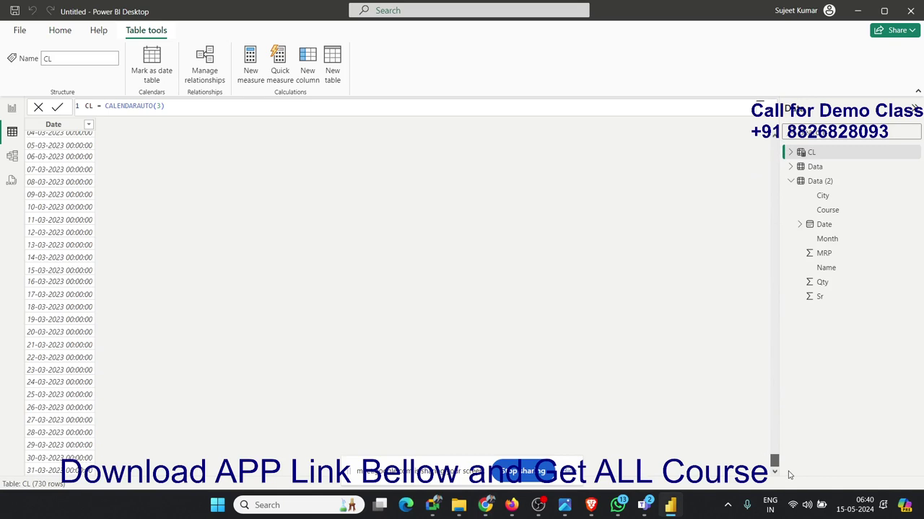
pyautogui.moveTo(789, 475); pyautogui.dragTo(772, 139)
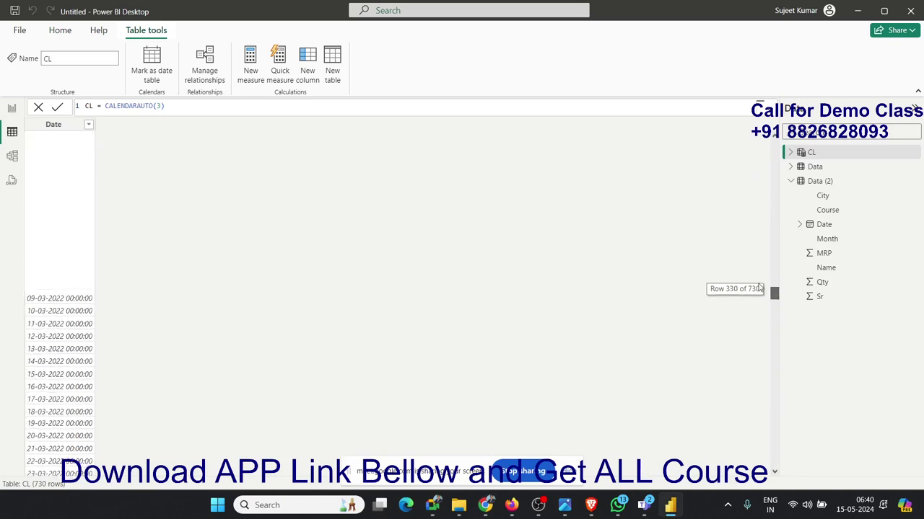